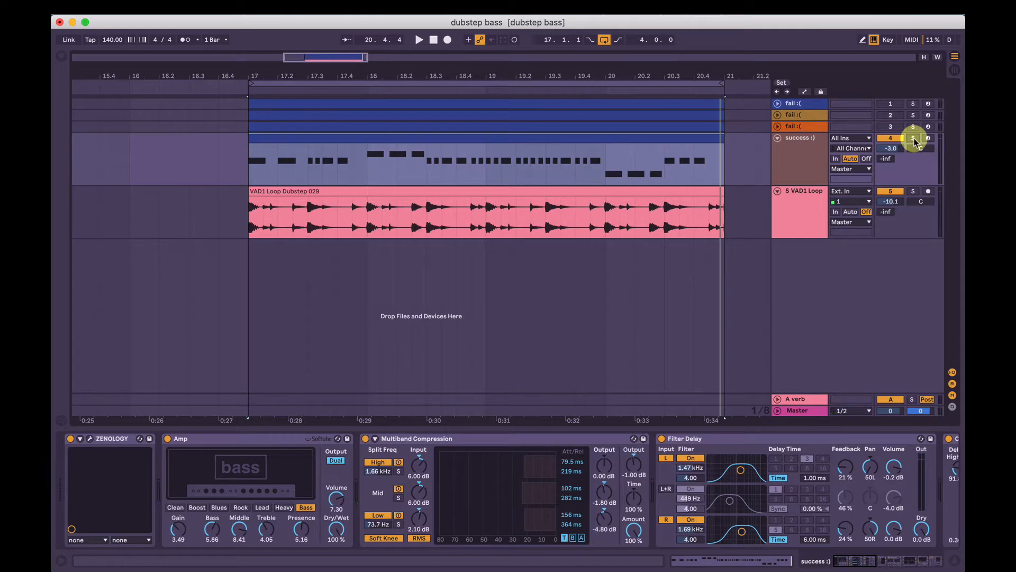
# Mute the VAD1 Loop track and deactivate the whole effect chain after ZENOLOGY, from Amp through Glue Compressor.
pyautogui.click(894, 191)
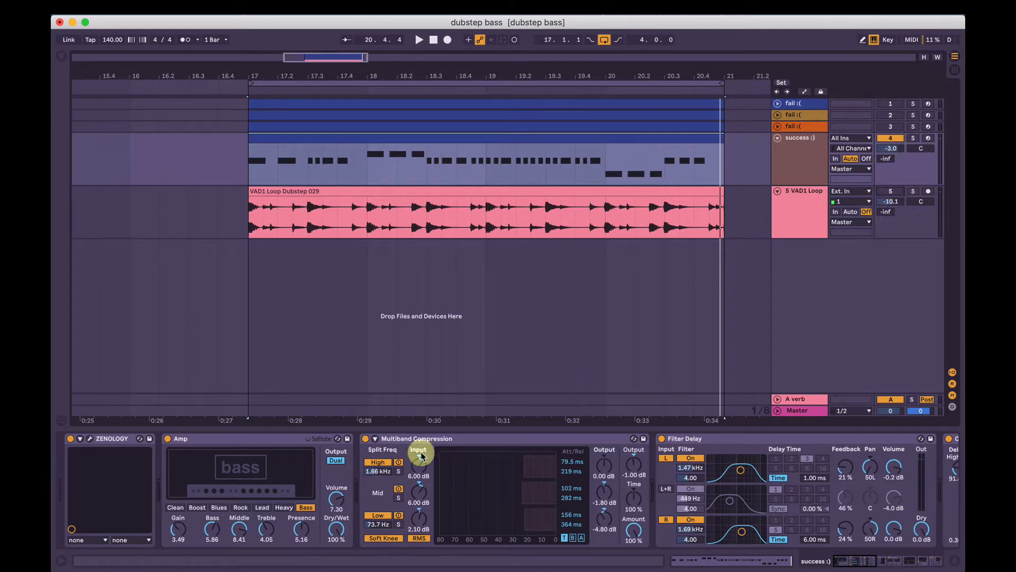
pyautogui.click(302, 439)
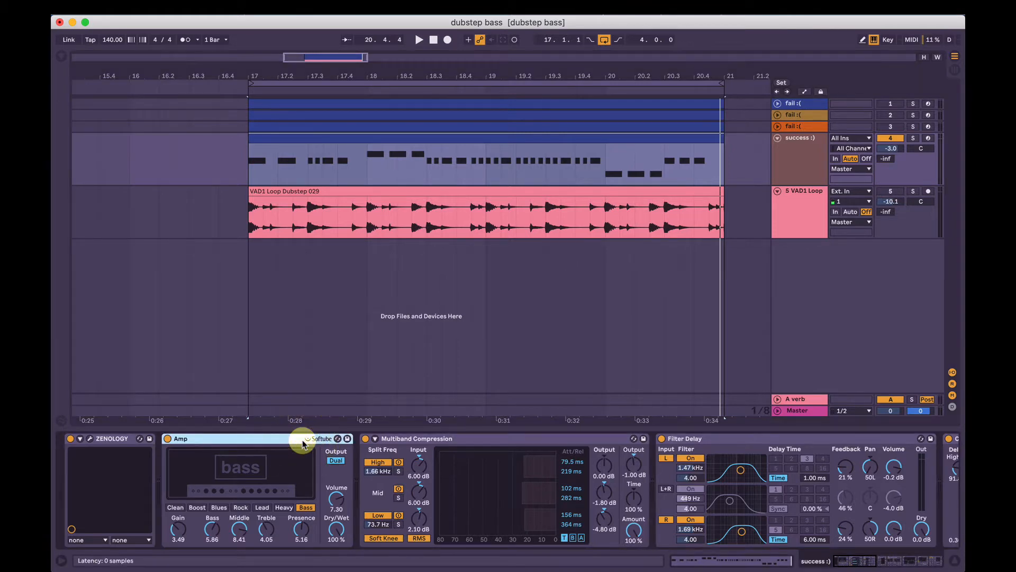
pyautogui.hscroll(15, 304, 444)
pyautogui.keyDown('shift'); pyautogui.click(682, 438); pyautogui.keyUp('shift')
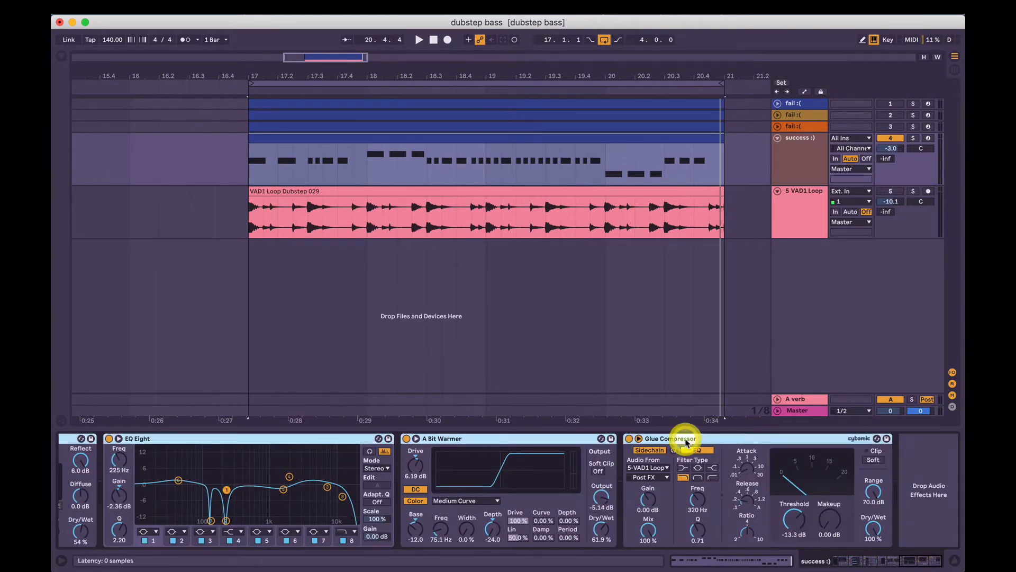
pyautogui.press('super+0')
pyautogui.click(340, 438)
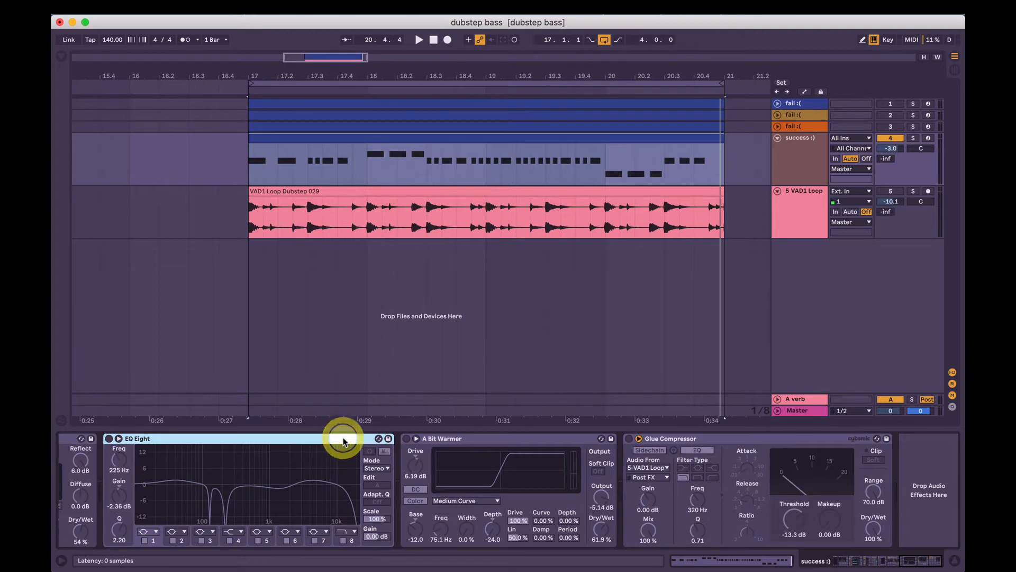
pyautogui.hscroll(-15, 340, 438)
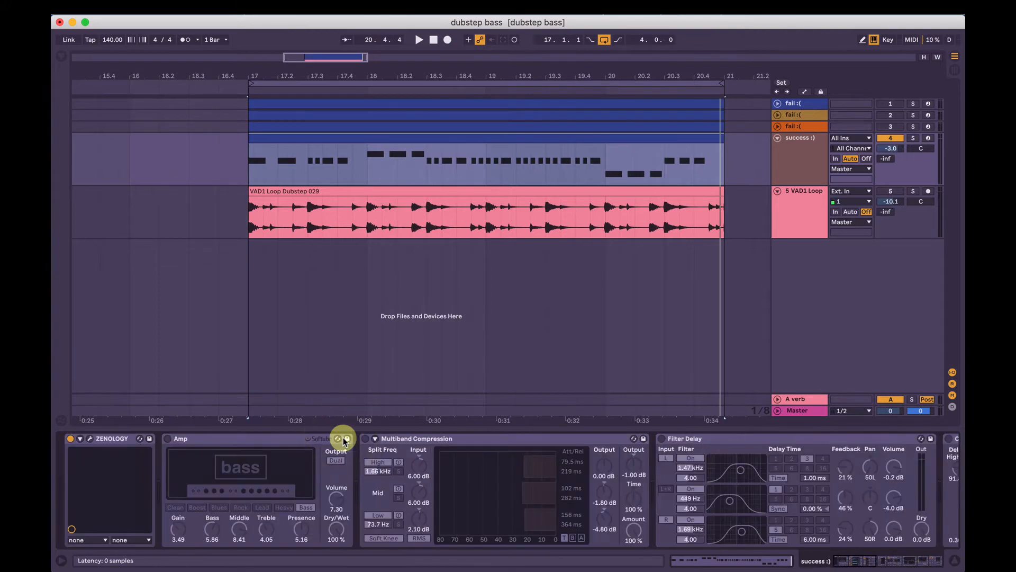
# Open the ZENOLOGY plug-in window and show the Tearout Bass 1 tone in its tone browser.
pyautogui.click(91, 442)
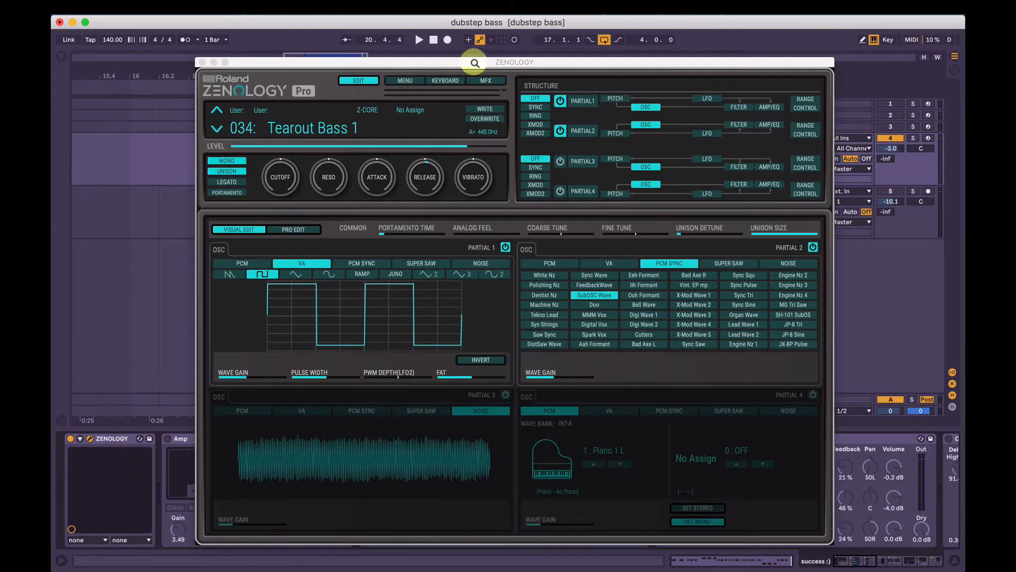
pyautogui.moveTo(474, 57); pyautogui.dragTo(454, 64)
pyautogui.click(295, 123)
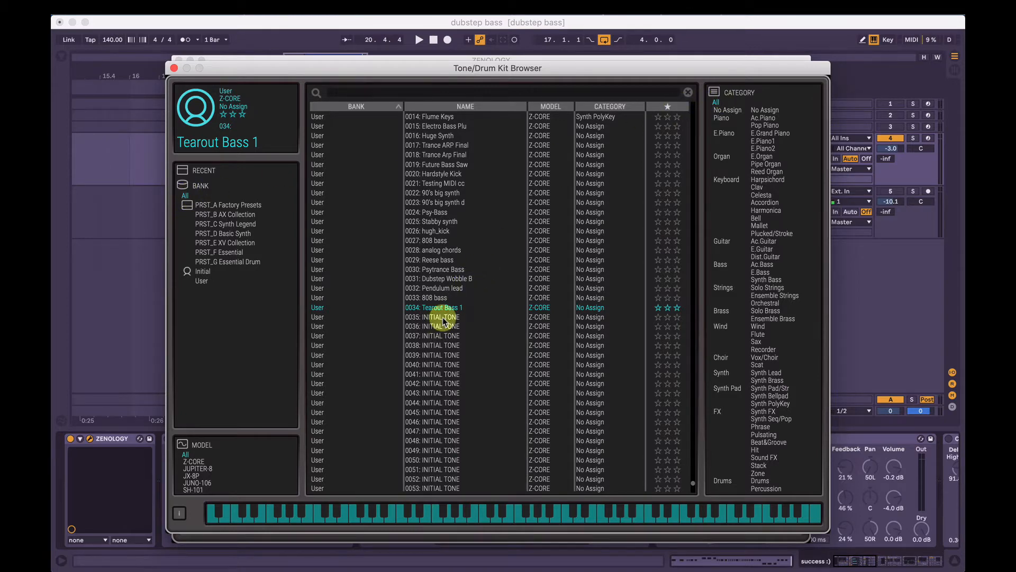
# Review partial 1's overview, LFO settings, filter and filter envelope.
pyautogui.click(571, 100)
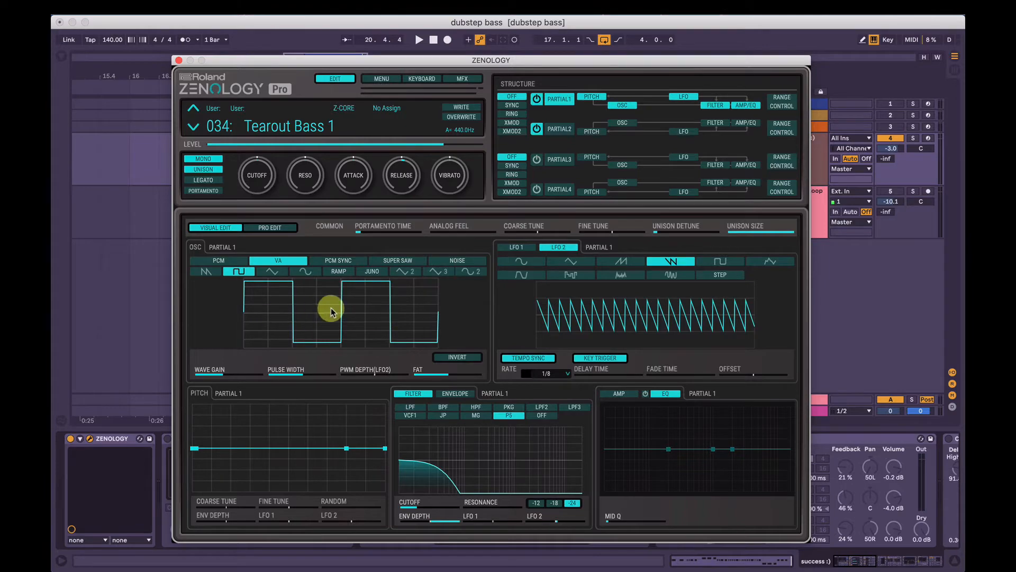
pyautogui.click(683, 96)
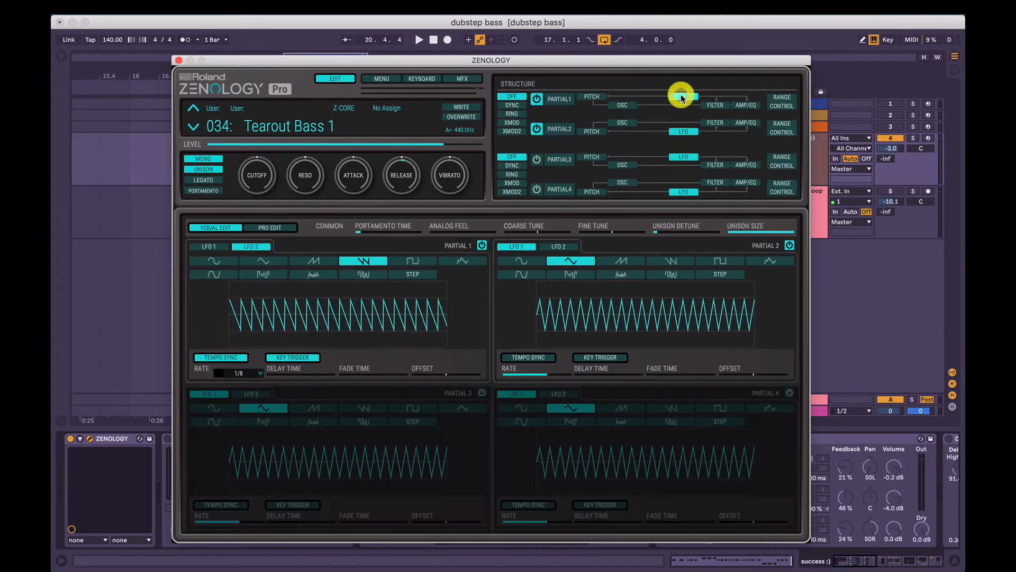
pyautogui.click(725, 102)
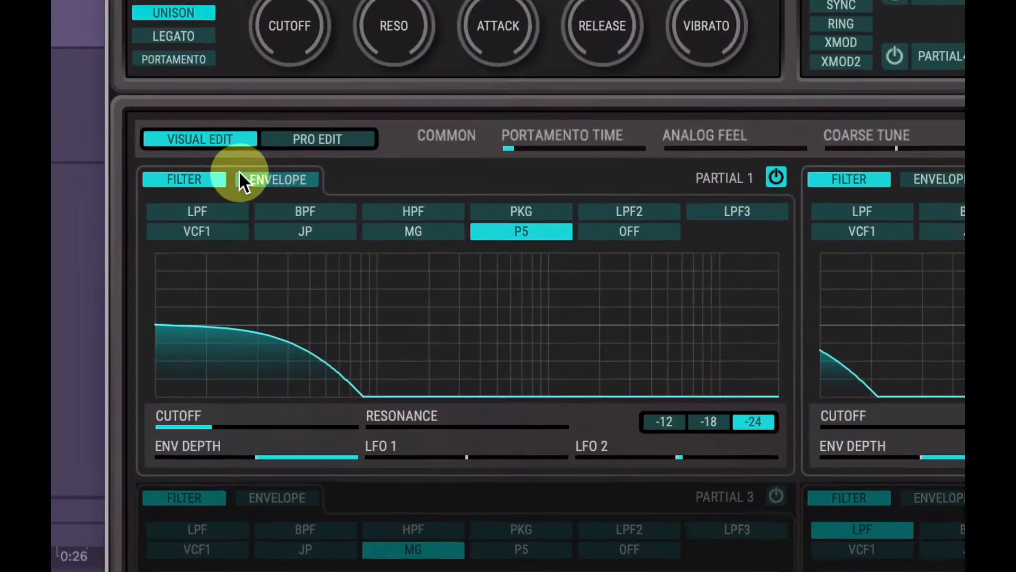
pyautogui.click(236, 244)
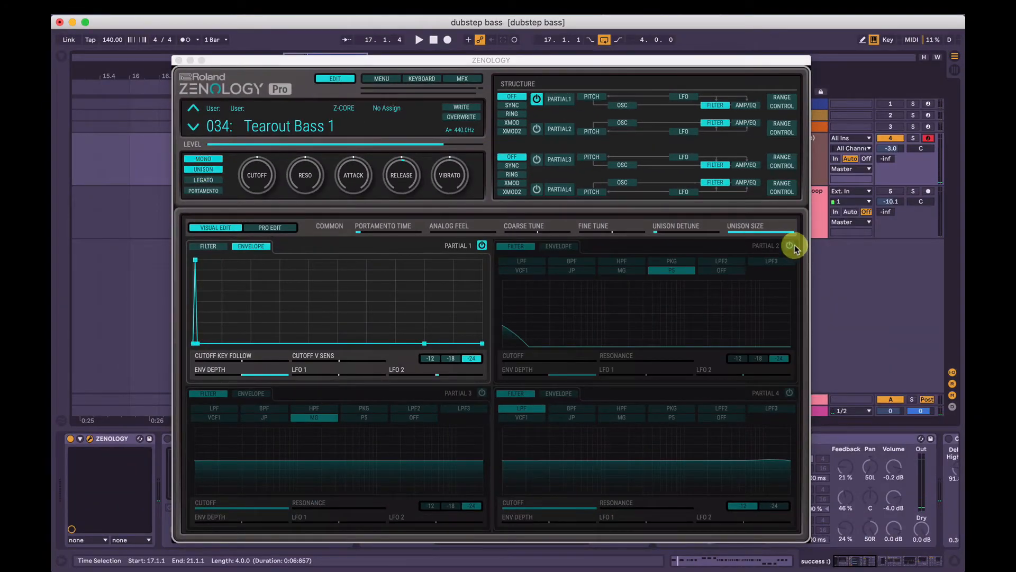
# Check the unison detune and unison size, and audition the bass with only partial 1 on.
pyautogui.click(657, 235)
pyautogui.click(746, 232)
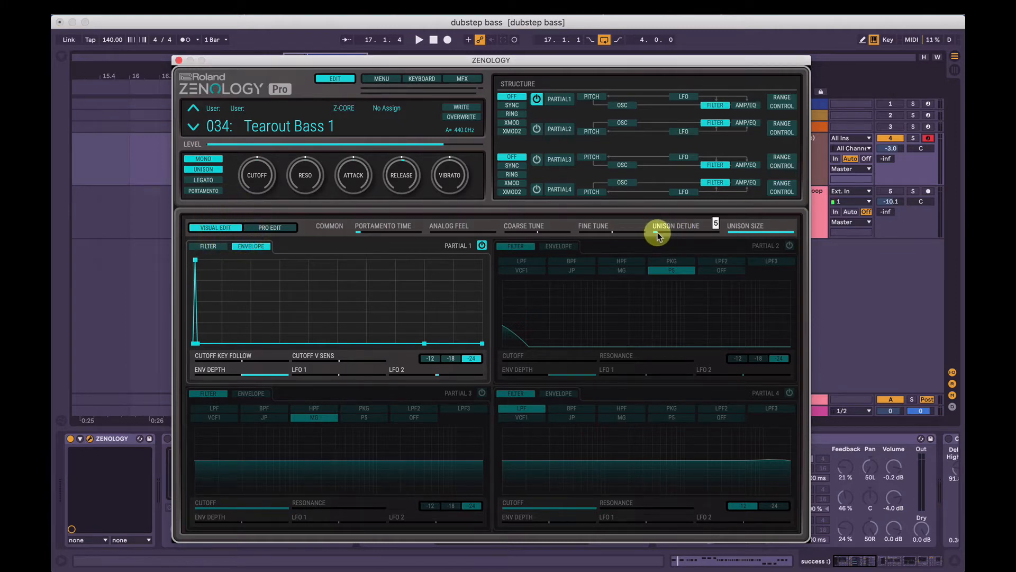
pyautogui.press('space')
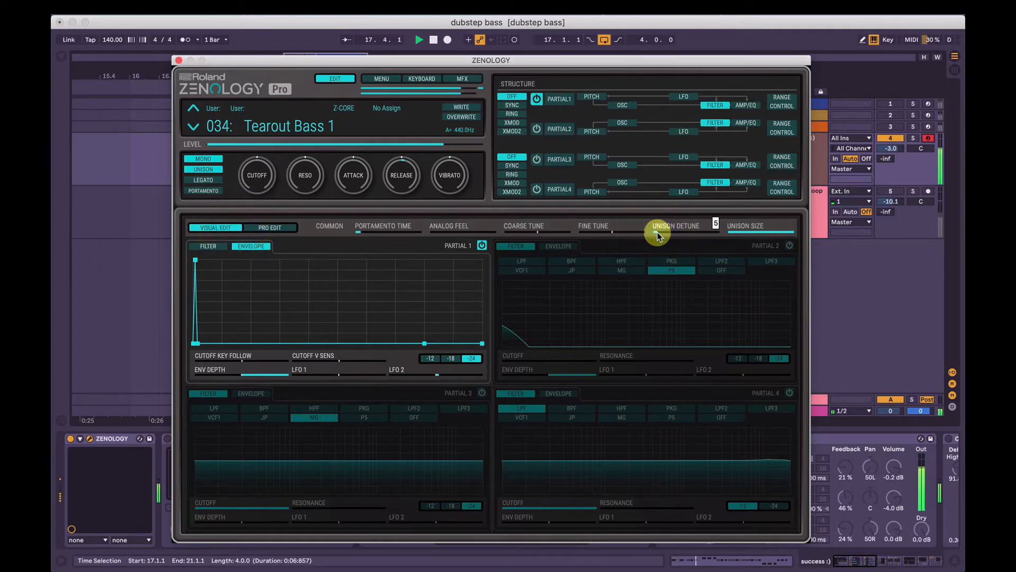
pyautogui.press('space')
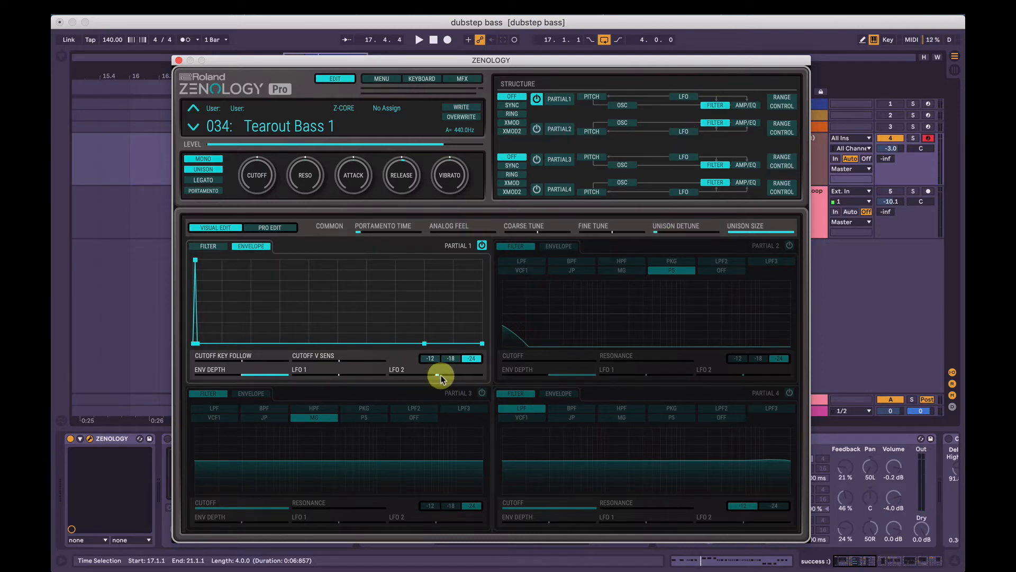
# Examine partial 1's LFO 2 waveform and the LFO 2 depth applied to its filter.
pyautogui.click(680, 97)
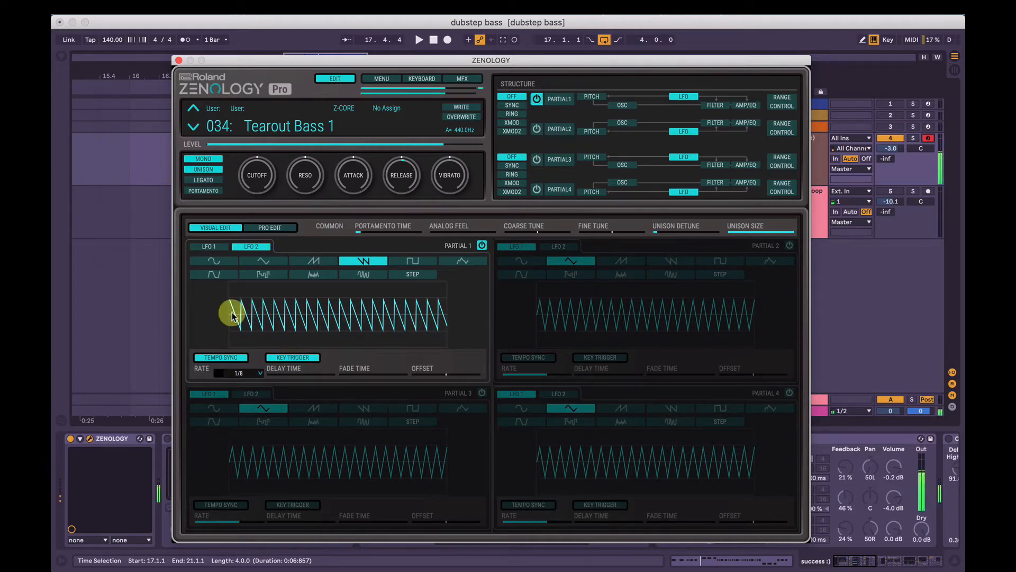
pyautogui.click(706, 108)
pyautogui.click(438, 376)
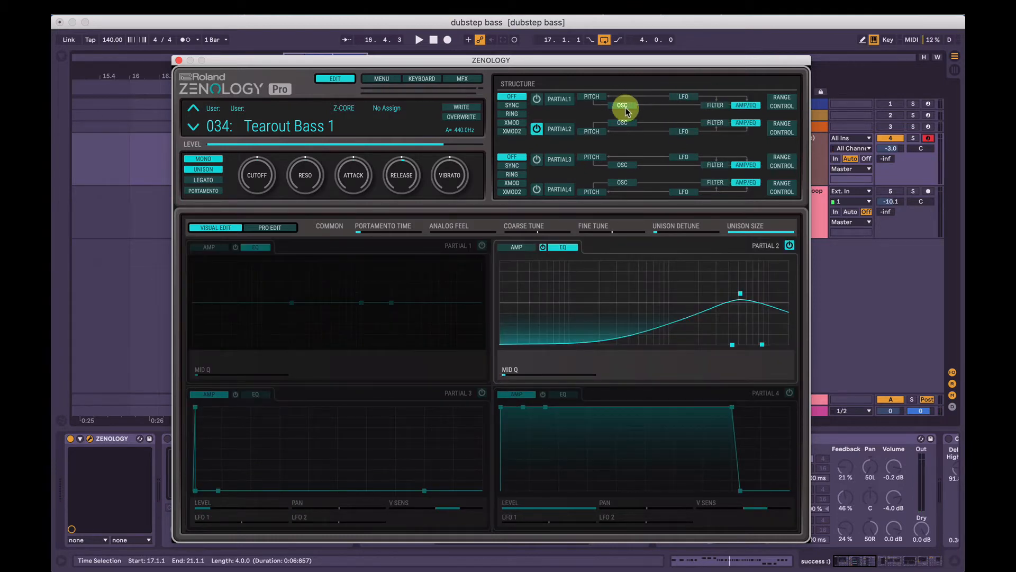
# Turn partial 1 back on and inspect the attack and release points of its amp envelope.
pyautogui.click(559, 99)
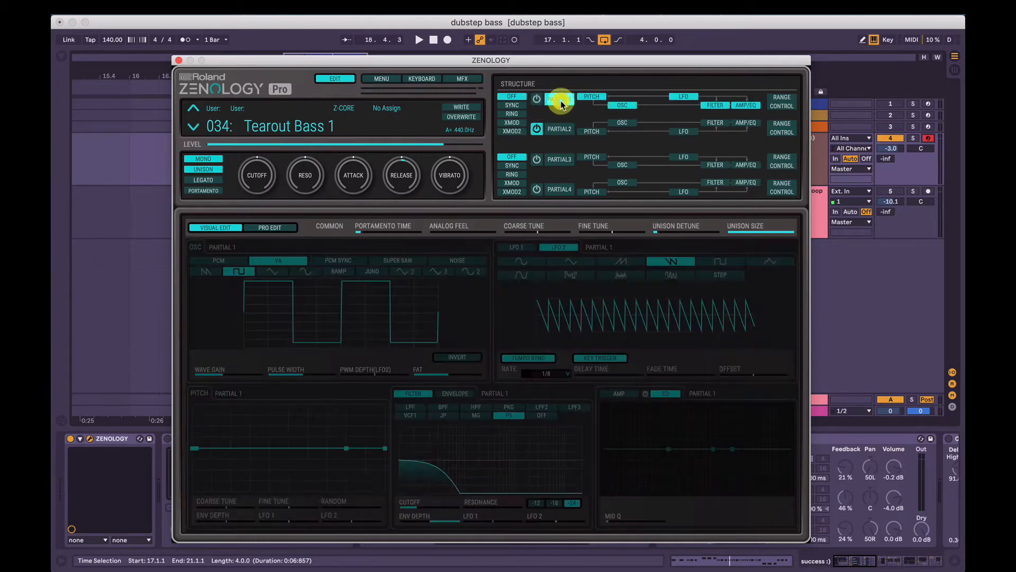
pyautogui.click(537, 99)
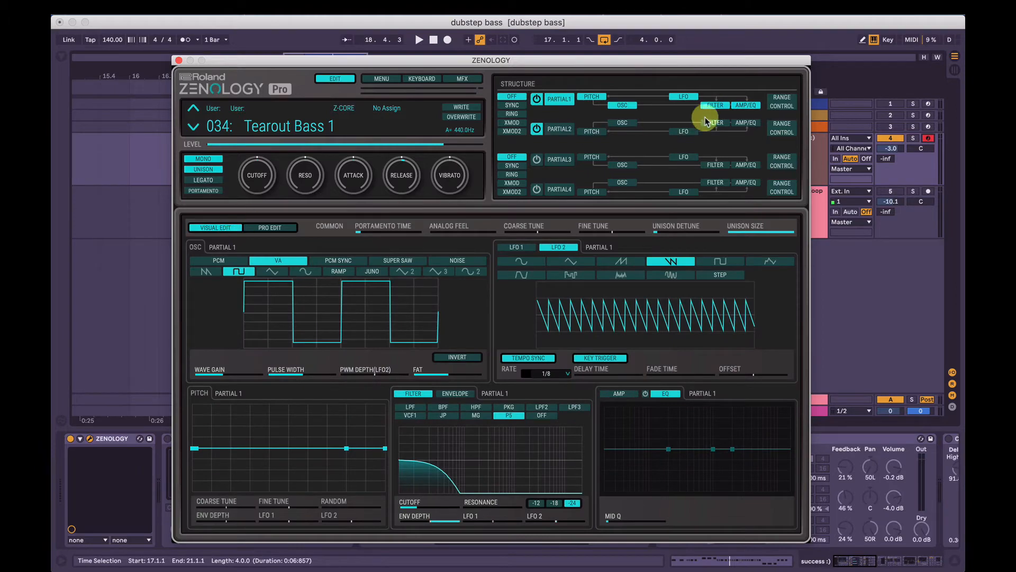
pyautogui.click(750, 104)
pyautogui.click(203, 247)
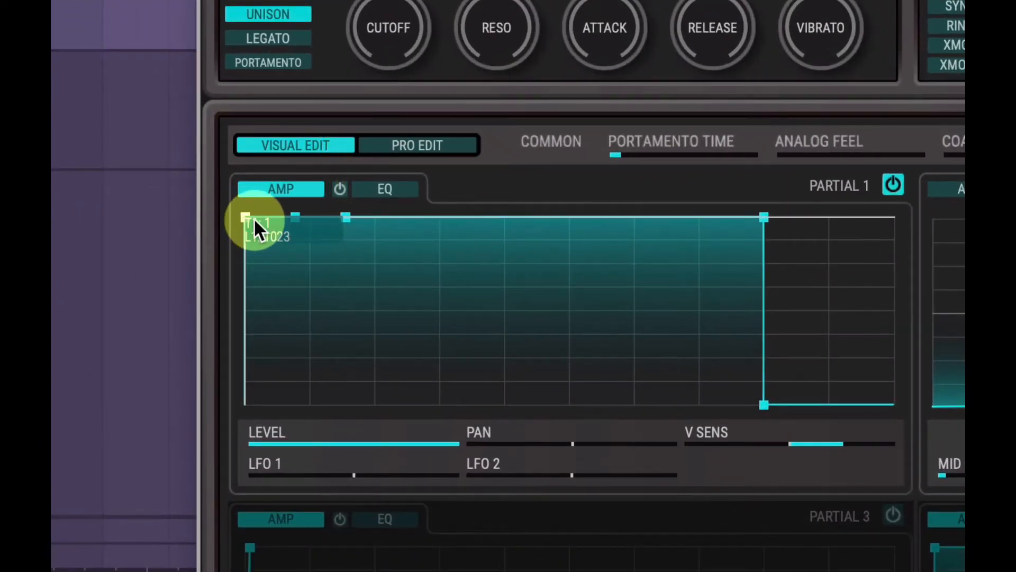
pyautogui.moveTo(242, 219)
pyautogui.mouseDown()
pyautogui.moveTo(274, 219)
pyautogui.moveTo(236, 219)
pyautogui.mouseUp()
pyautogui.click(240, 219)
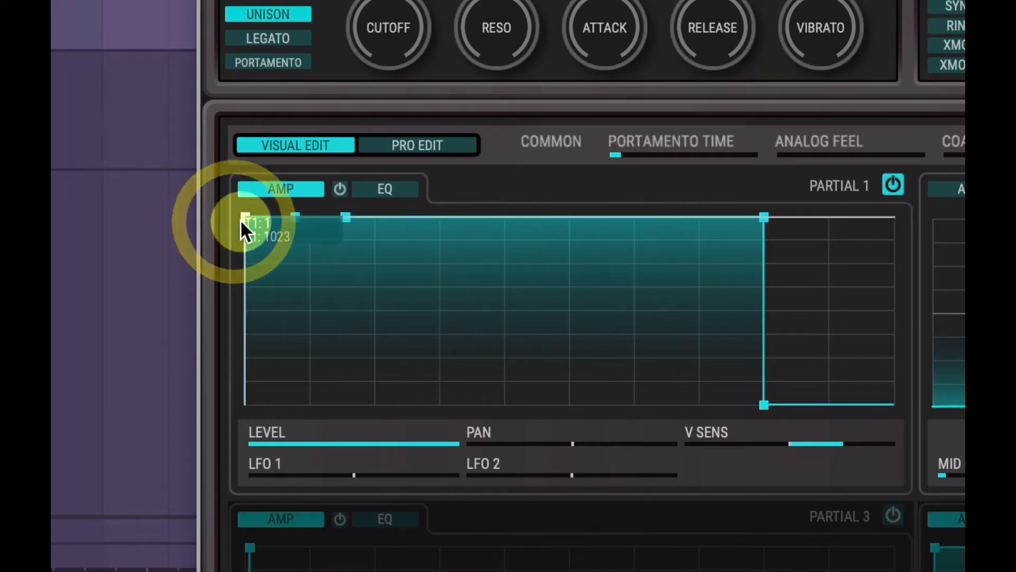
pyautogui.click(764, 404)
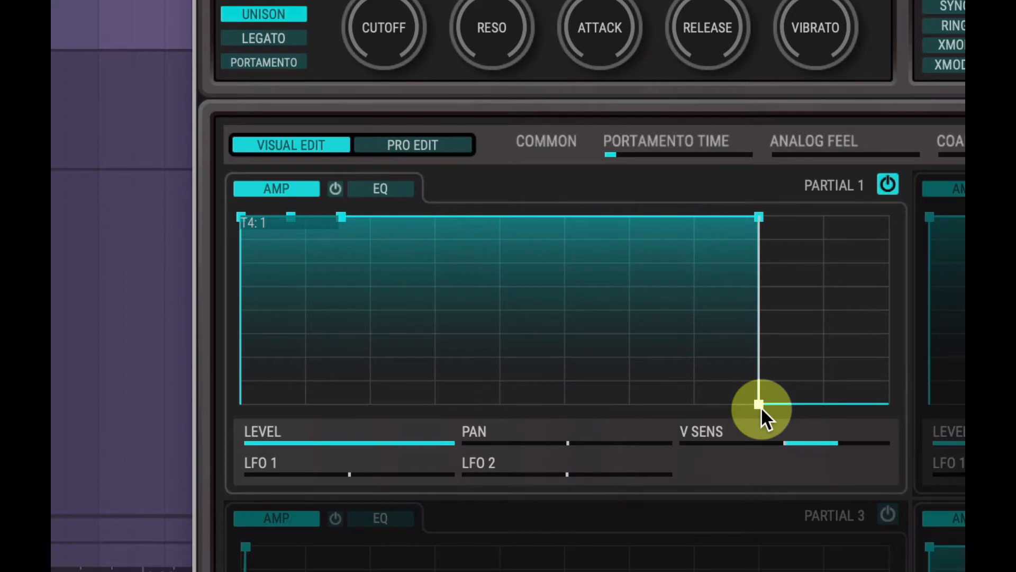
pyautogui.moveTo(761, 407); pyautogui.dragTo(703, 408)
# Revisit the LFO and filter pages, then turn partial 1 off and partial 2 on to audition partial 2 alone.
pyautogui.click(680, 97)
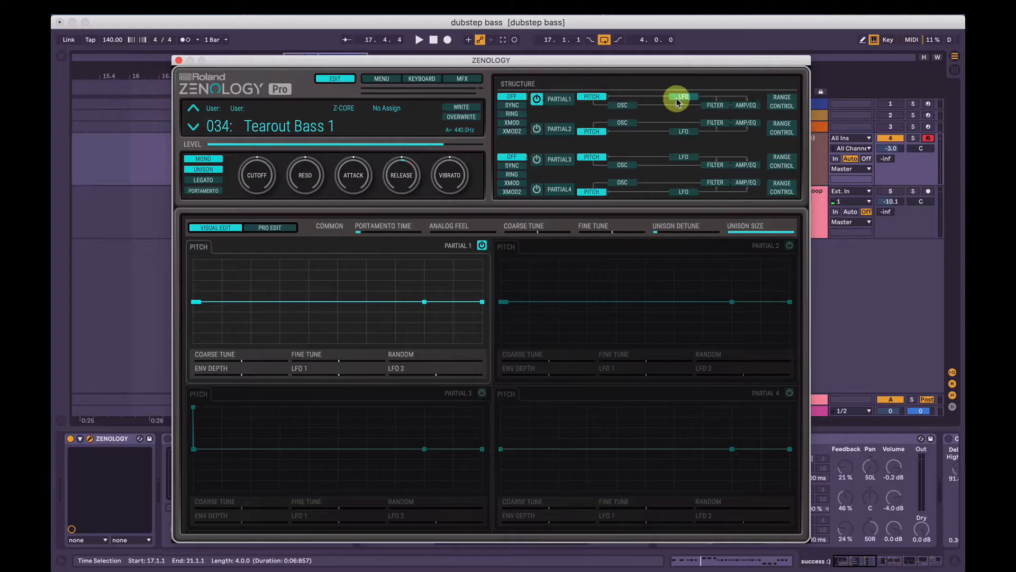
pyautogui.click(717, 104)
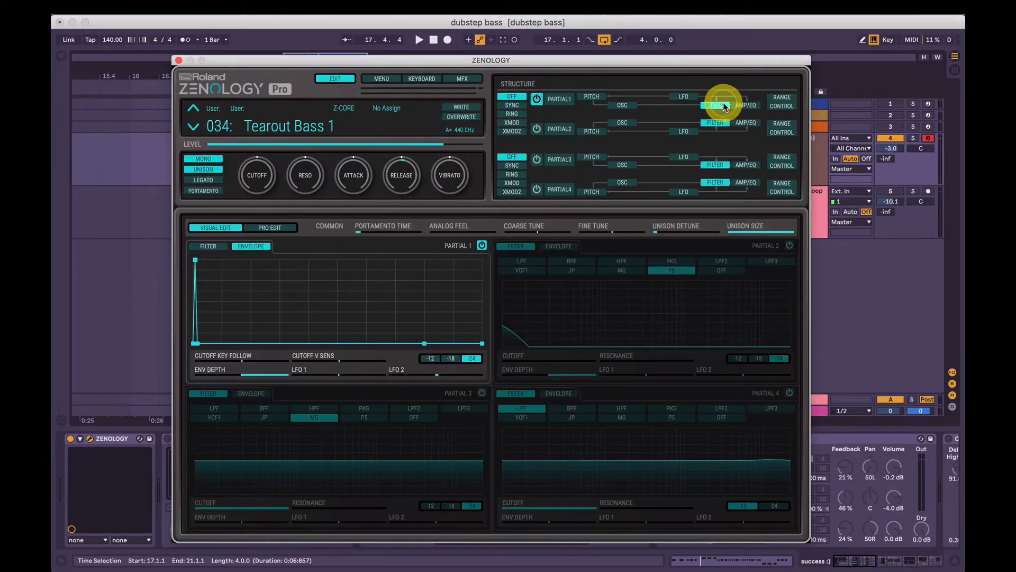
pyautogui.click(537, 99)
pyautogui.click(538, 126)
pyautogui.press('space')
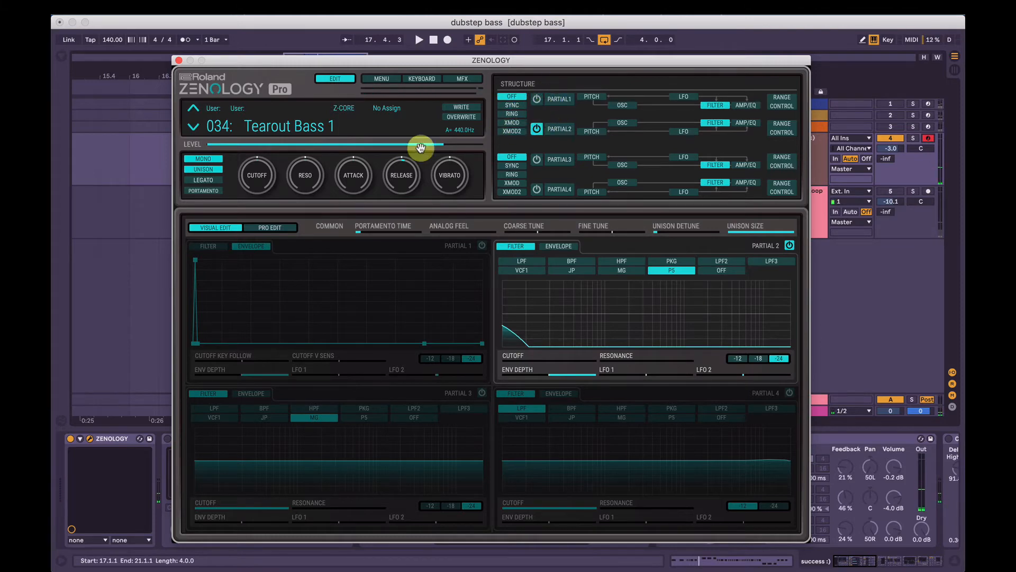
# Show the Pro Edit utility options for copying and pasting tone partials.
pyautogui.click(269, 227)
pyautogui.click(215, 432)
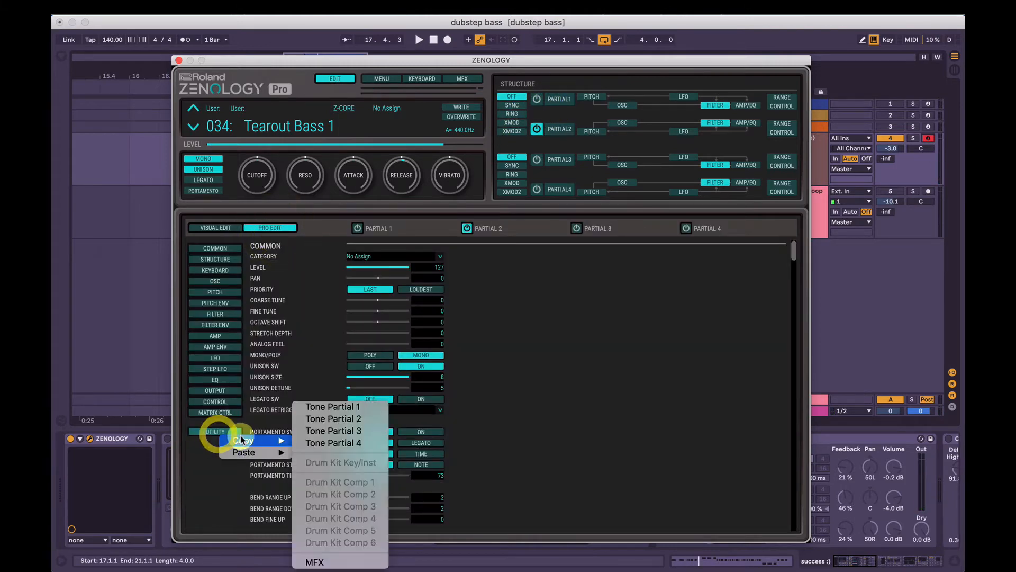
pyautogui.click(207, 430)
pyautogui.click(207, 430)
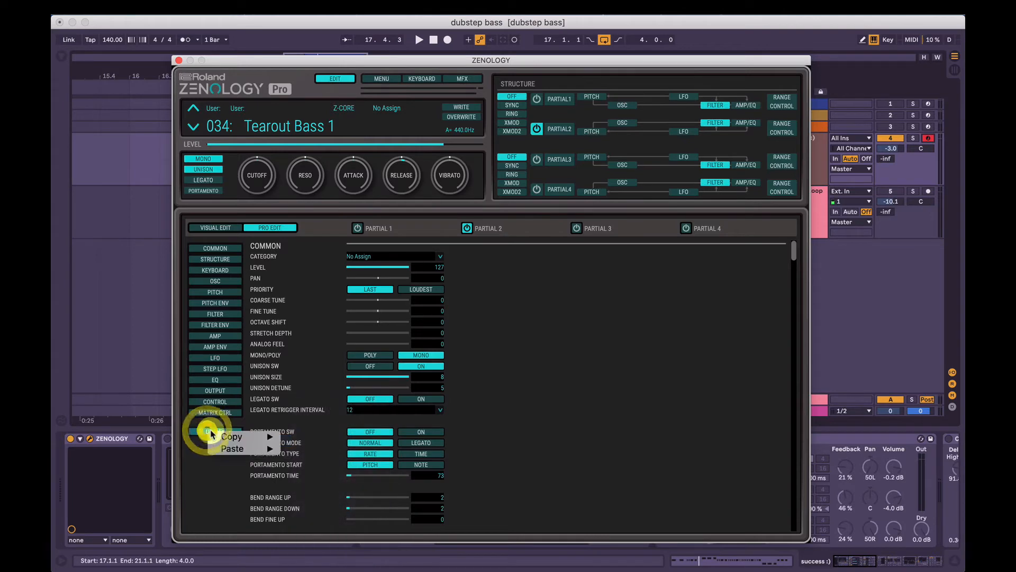
pyautogui.moveTo(234, 448)
pyautogui.click(313, 407)
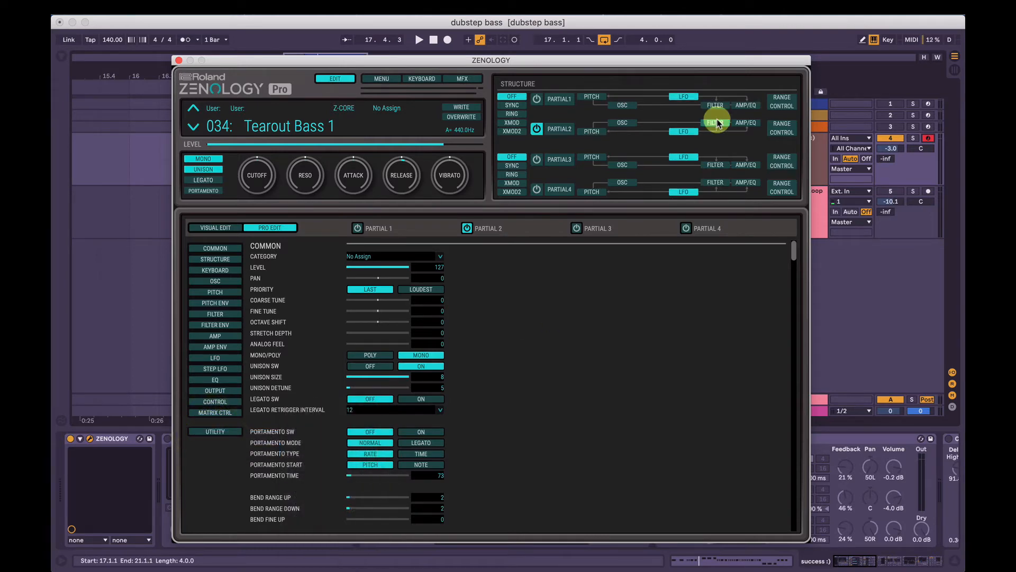
# Return to Visual Edit, inspect partial 2's SubOSC Wave oscillator and audition its sound.
pyautogui.click(716, 123)
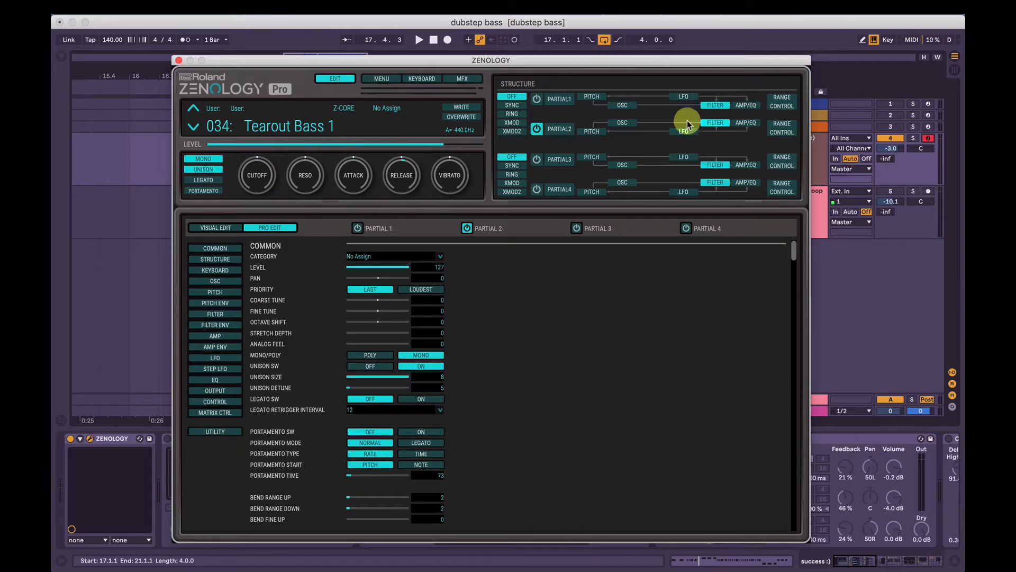
pyautogui.click(622, 123)
pyautogui.click(241, 224)
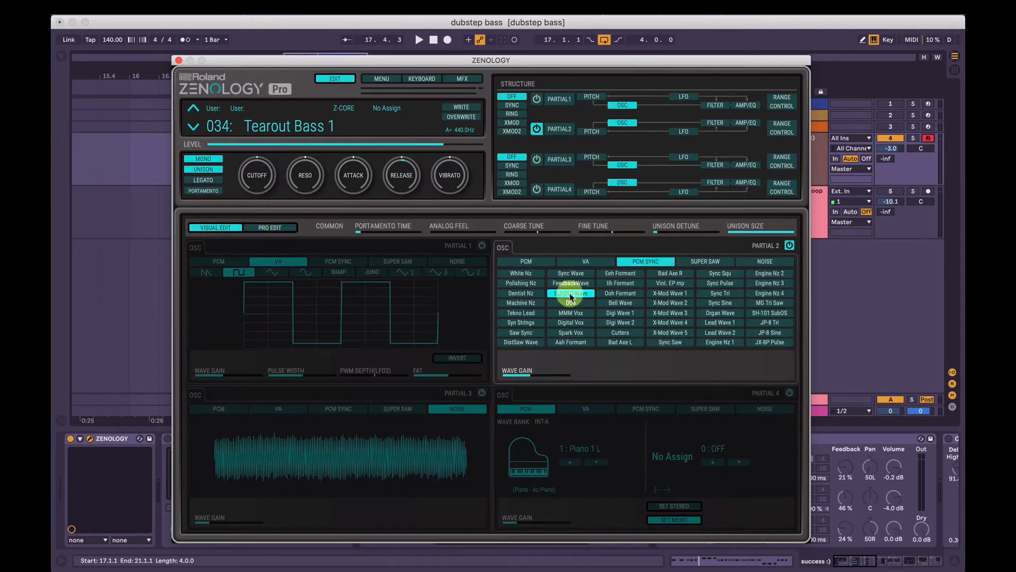
pyautogui.press('space')
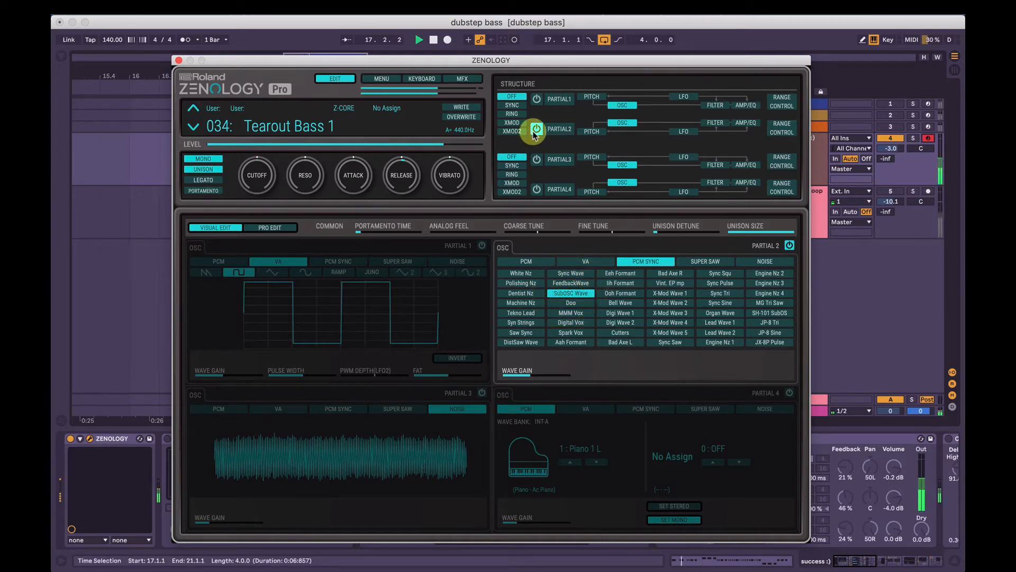
pyautogui.press('space')
# Inspect partial 2's filter, amp envelope and EQ curve, toggling its EQ for comparison.
pyautogui.click(715, 122)
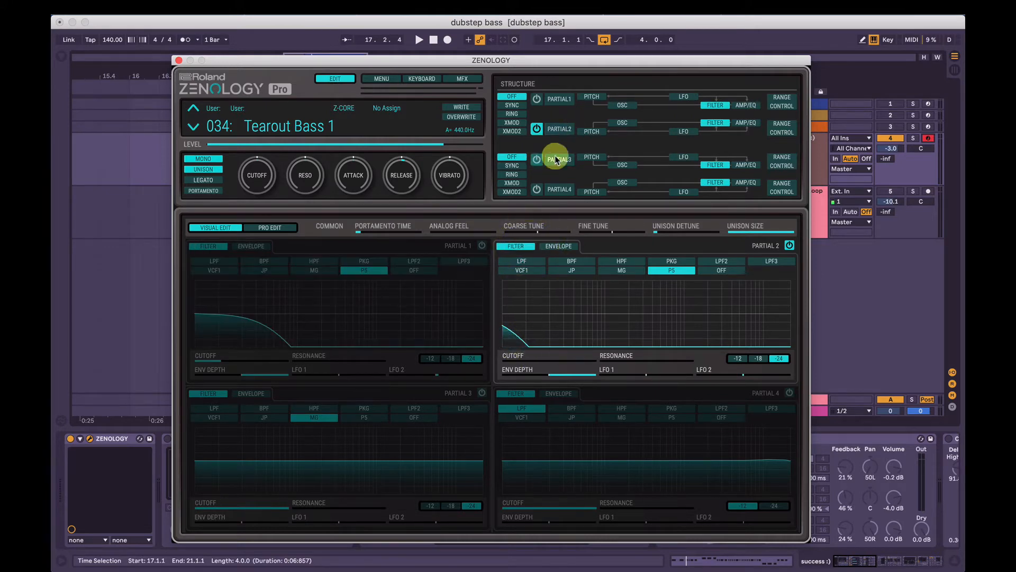
pyautogui.click(746, 124)
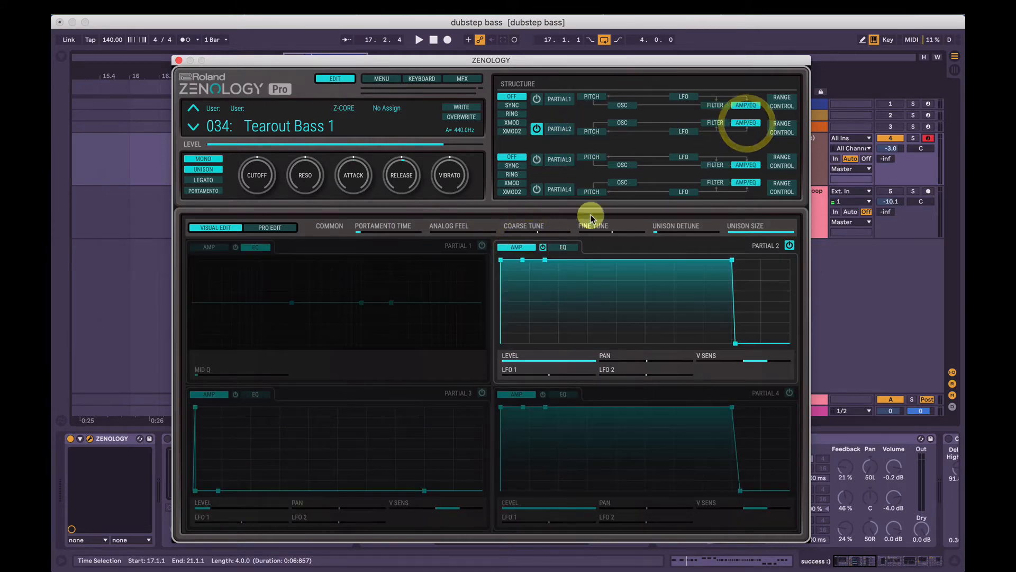
pyautogui.click(563, 247)
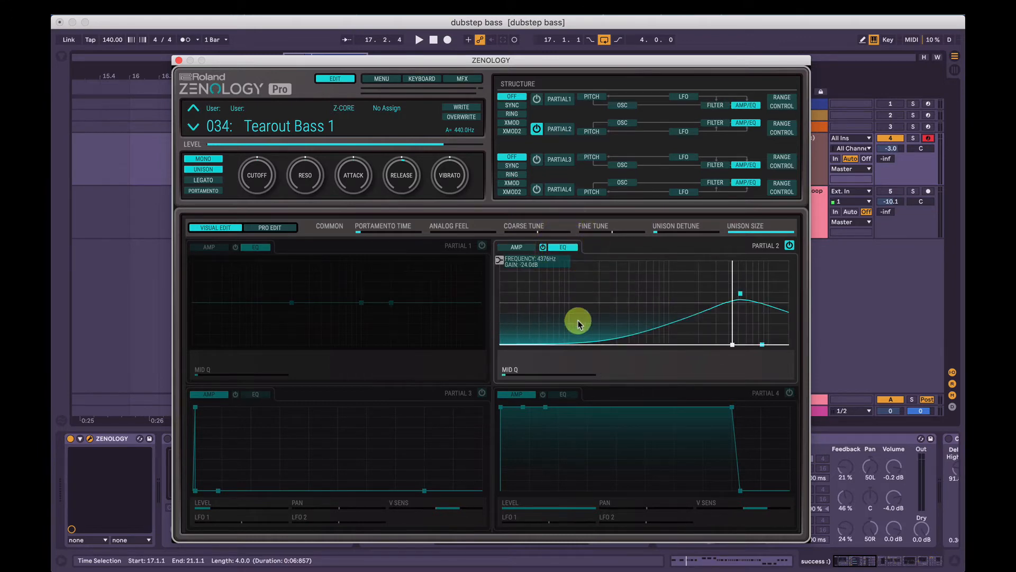
pyautogui.click(543, 247)
pyautogui.click(543, 248)
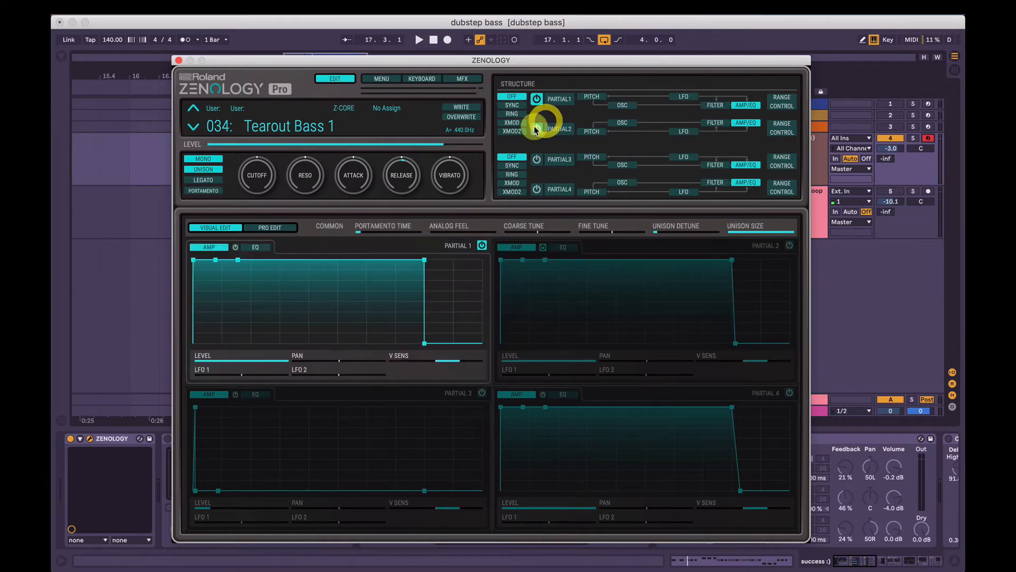
# Turn partial 2 back on alongside partial 1 and play the combined bass.
pyautogui.click(537, 129)
pyautogui.press('space')
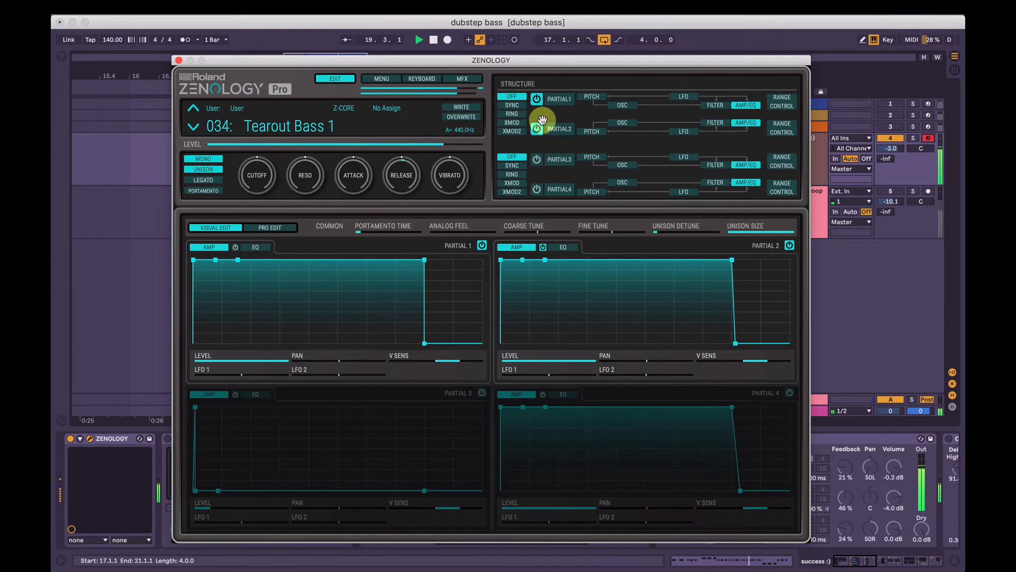
# Inspect partial 2's oscillator and its wave gain, then close the ZENOLOGY plugin window.
pyautogui.click(628, 123)
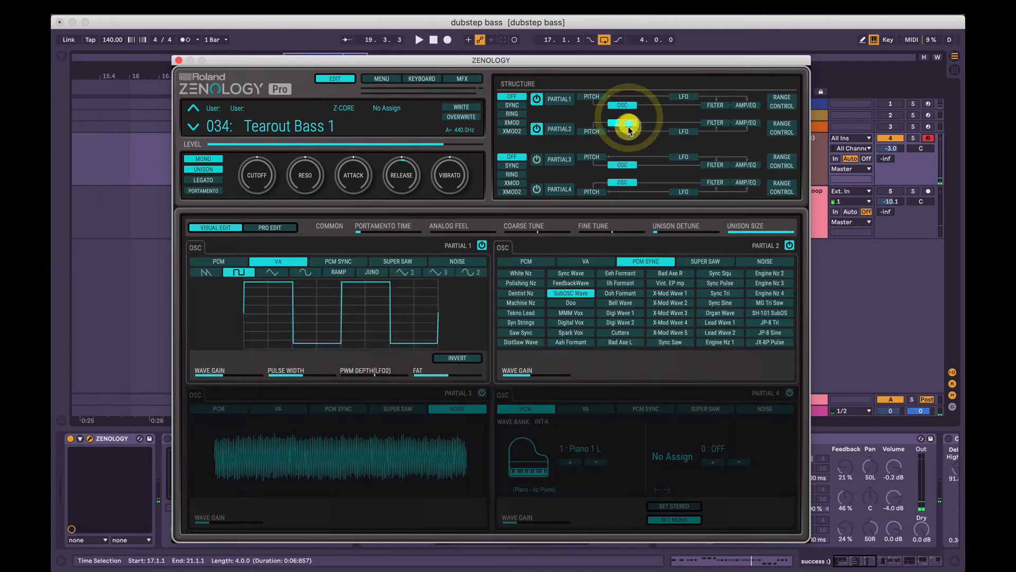
pyautogui.click(529, 377)
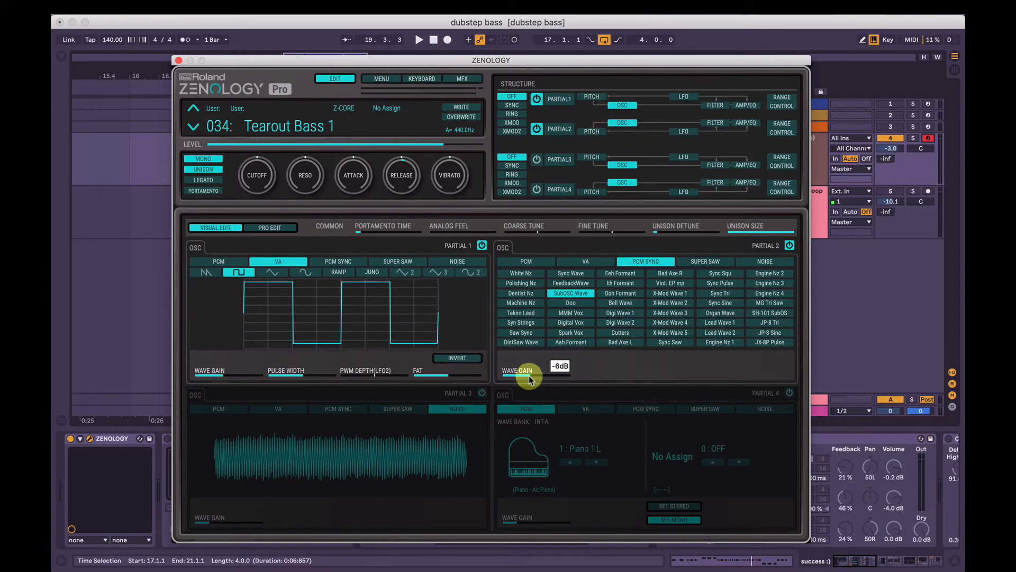
pyautogui.moveTo(529, 377); pyautogui.dragTo(514, 377)
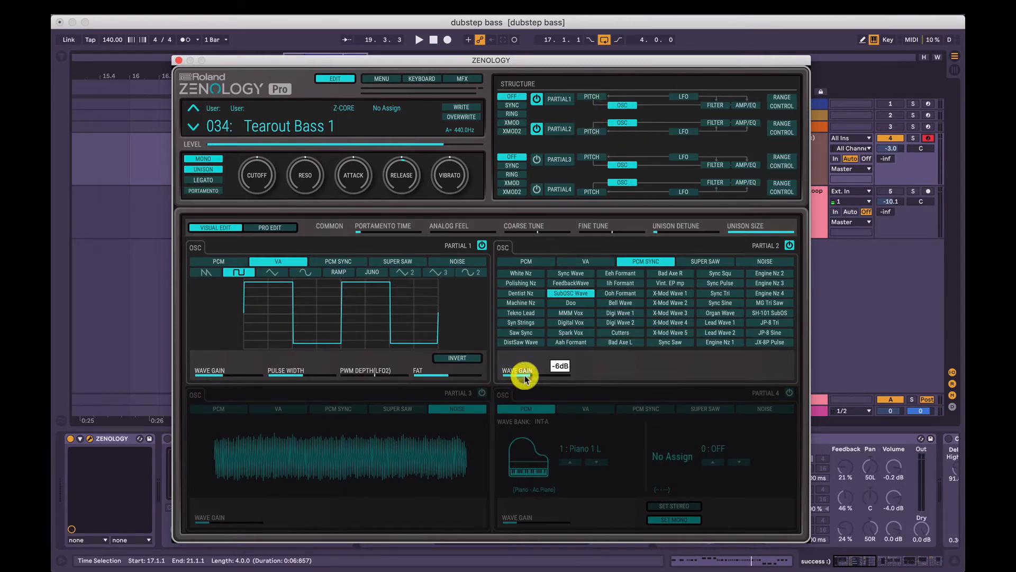
pyautogui.click(179, 60)
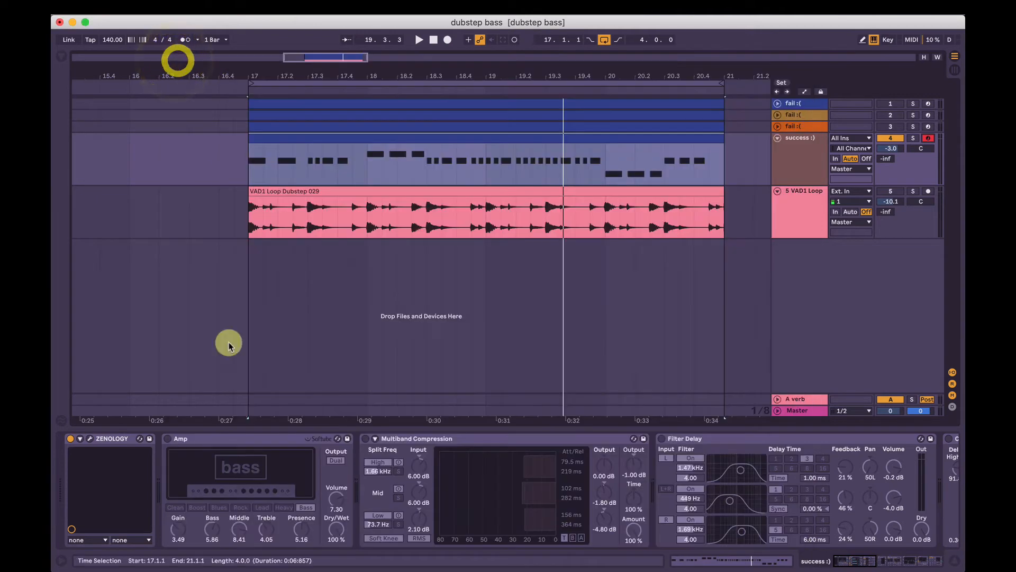
# Turn on the Amp device and compare the bass playback with it off and on, leaving it on.
pyautogui.click(225, 438)
pyautogui.click(167, 438)
pyautogui.press('space')
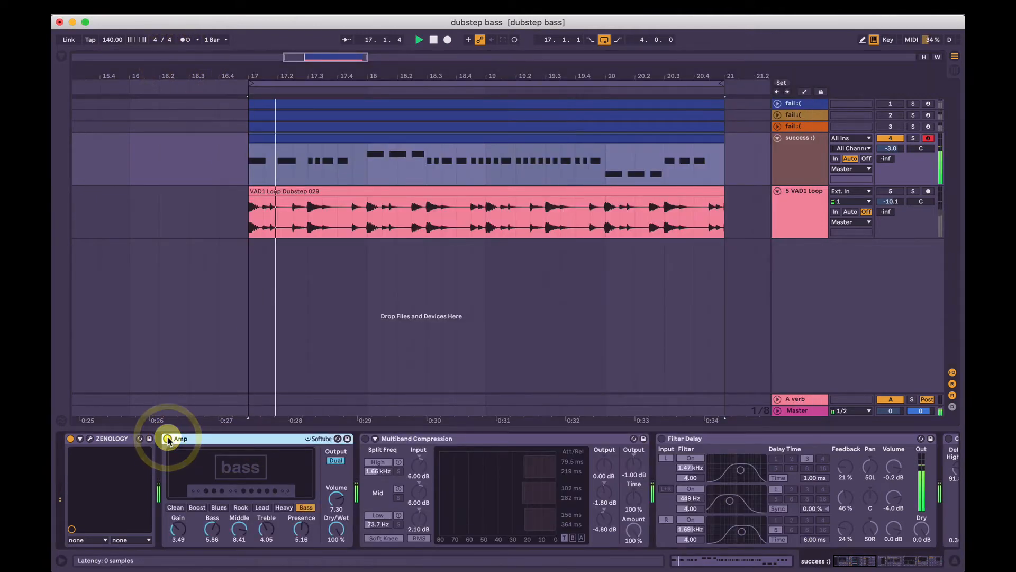
pyautogui.click(167, 438)
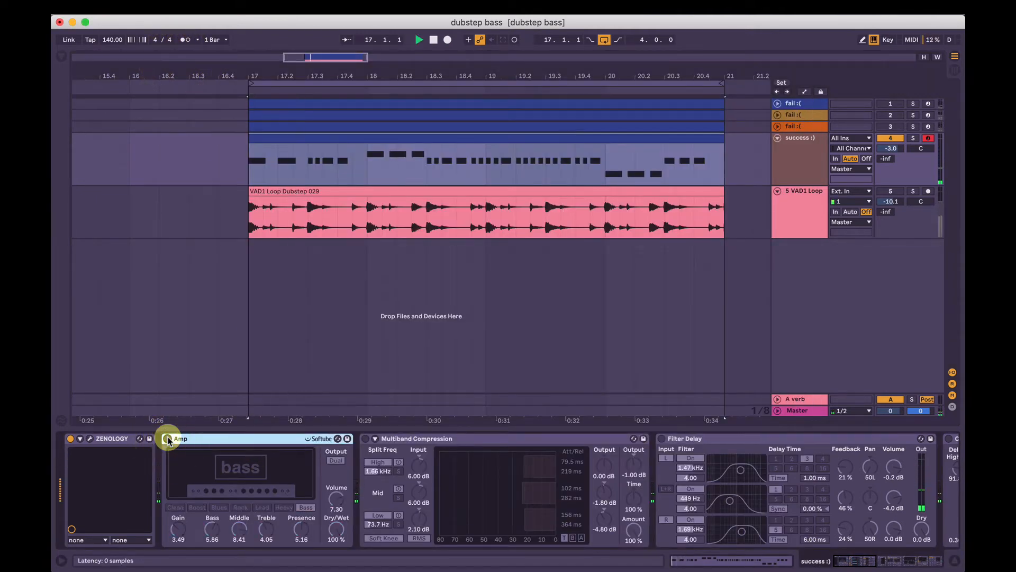
pyautogui.click(167, 438)
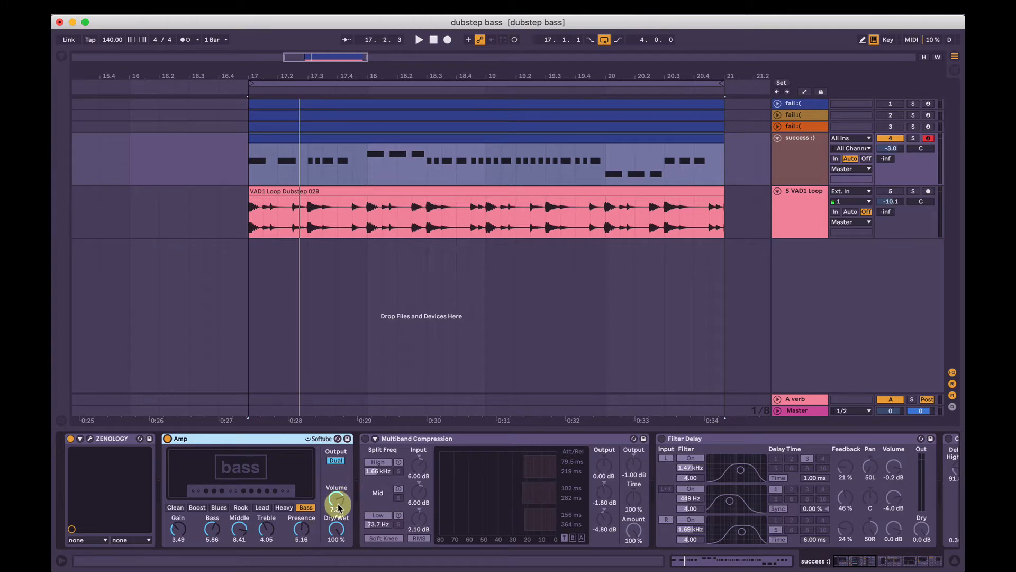
# Compare the Amp's Mono and Dual output modes during short playbacks, finishing on Dual.
pyautogui.click(337, 460)
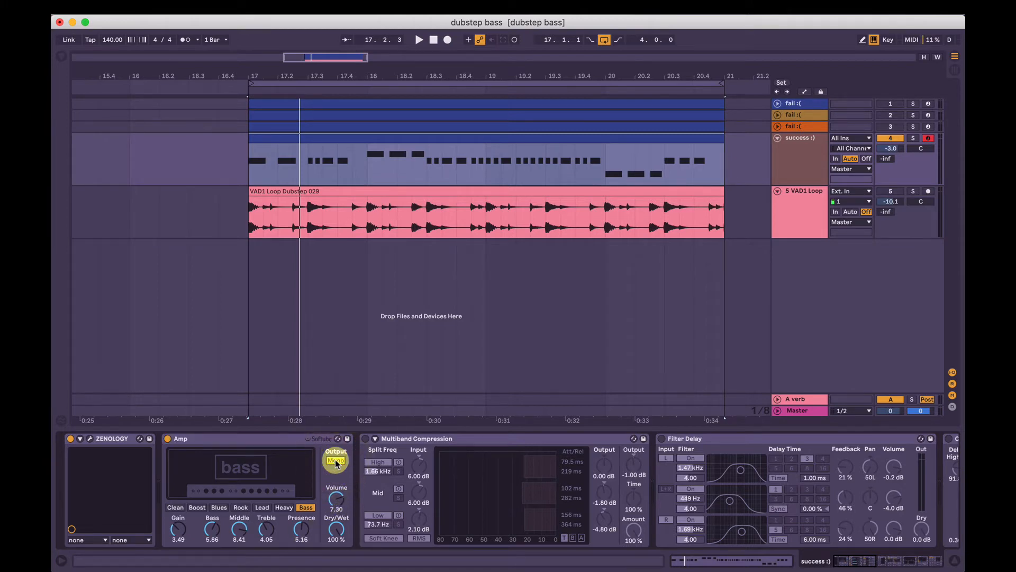
pyautogui.press('space')
pyautogui.press('space')
pyautogui.click(336, 461)
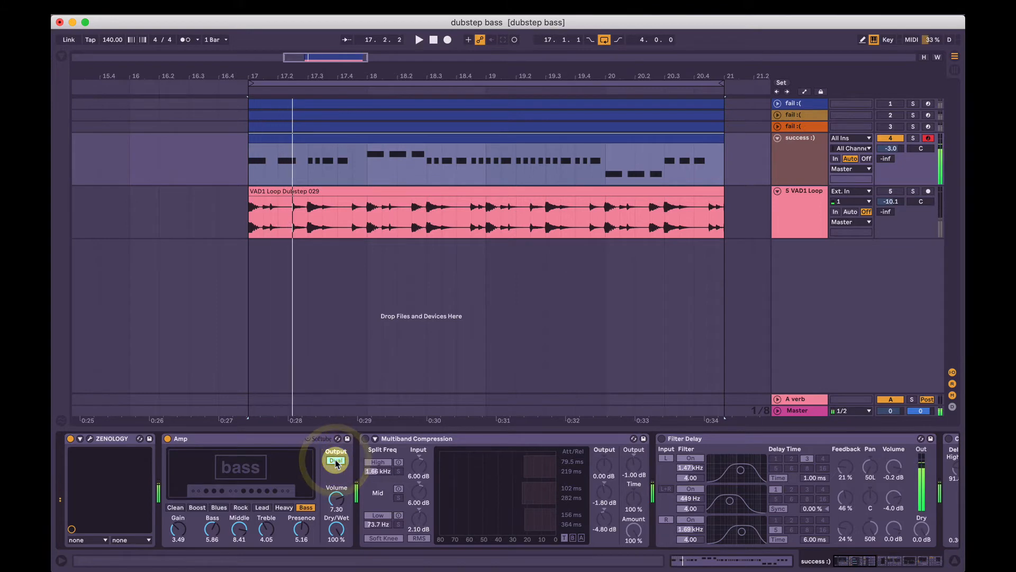
pyautogui.press('space')
pyautogui.press('space')
pyautogui.click(336, 461)
pyautogui.press('space')
pyautogui.click(336, 461)
pyautogui.press('space')
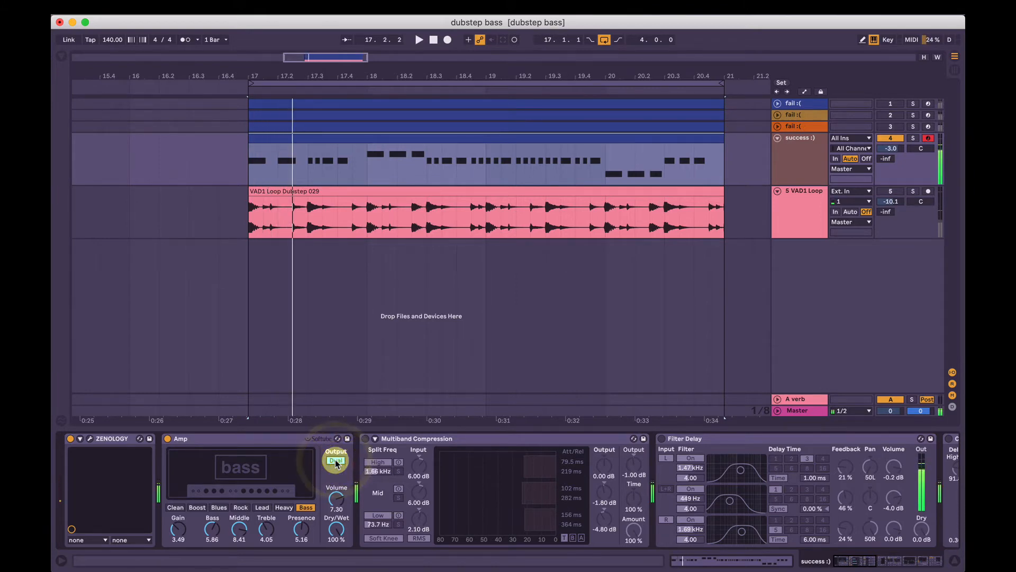
pyautogui.press('space')
pyautogui.press('space')
pyautogui.click(336, 461)
pyautogui.click(336, 461)
# Insert the Multiband Compression.adv preset from the Multiband Dynamics audio effects after the existing Multiband Compression device.
pyautogui.click(429, 439)
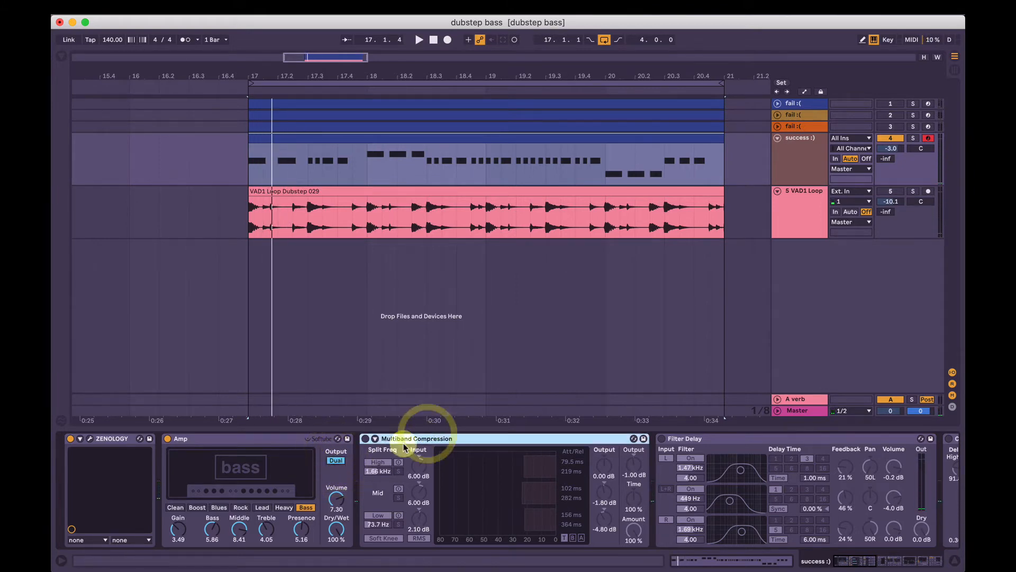
pyautogui.click(61, 56)
pyautogui.click(79, 198)
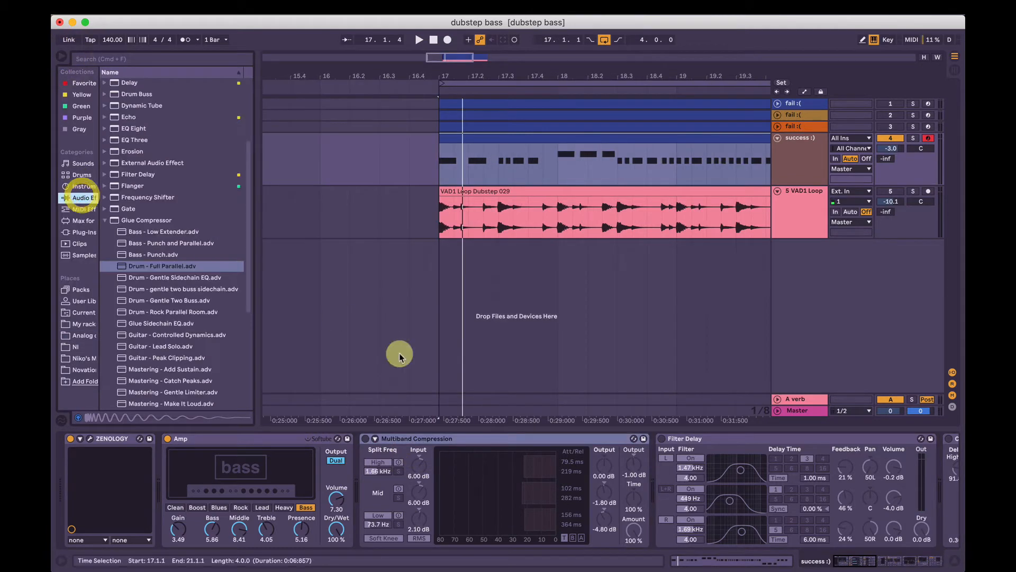
pyautogui.click(105, 220)
pyautogui.click(132, 266)
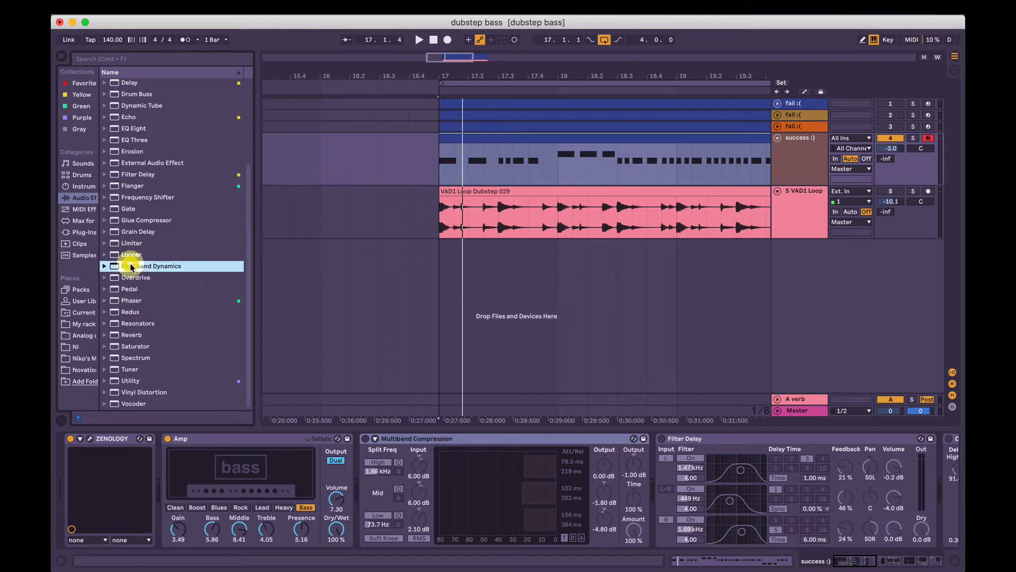
pyautogui.click(104, 265)
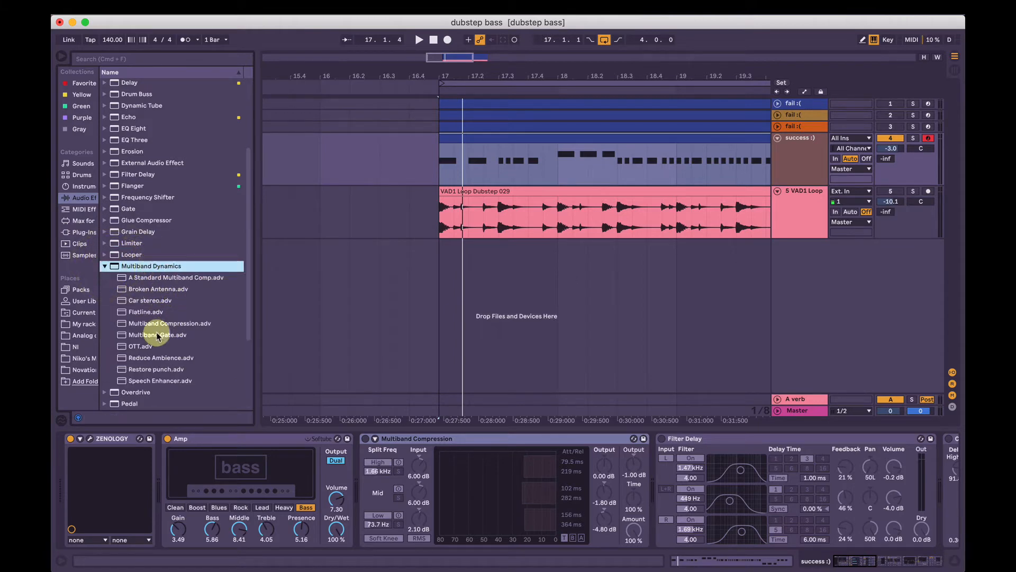
pyautogui.moveTo(155, 326); pyautogui.dragTo(651, 495)
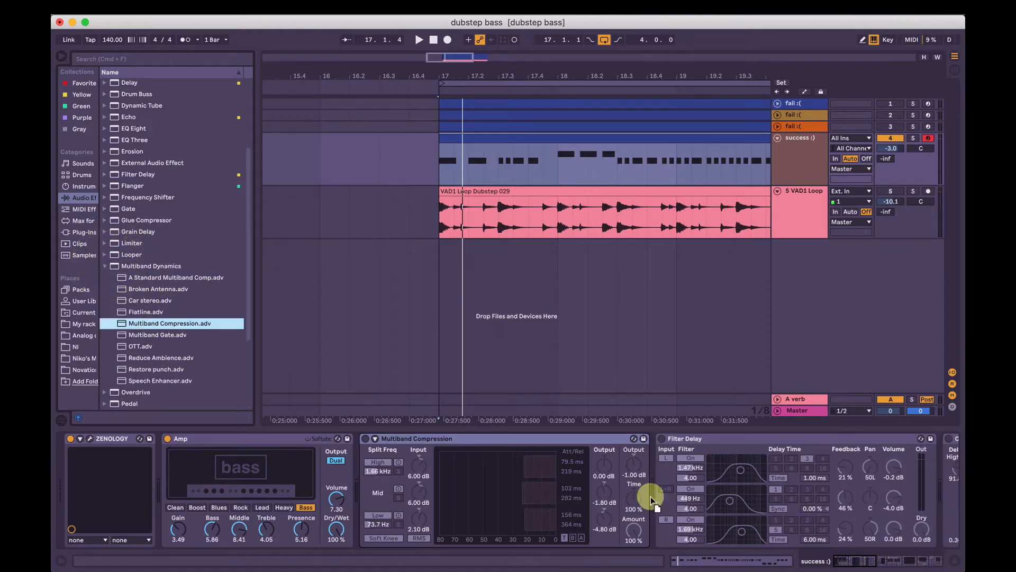
# Turn on the original Multiband Compression device and delete the duplicate from the effect chain.
pyautogui.click(364, 439)
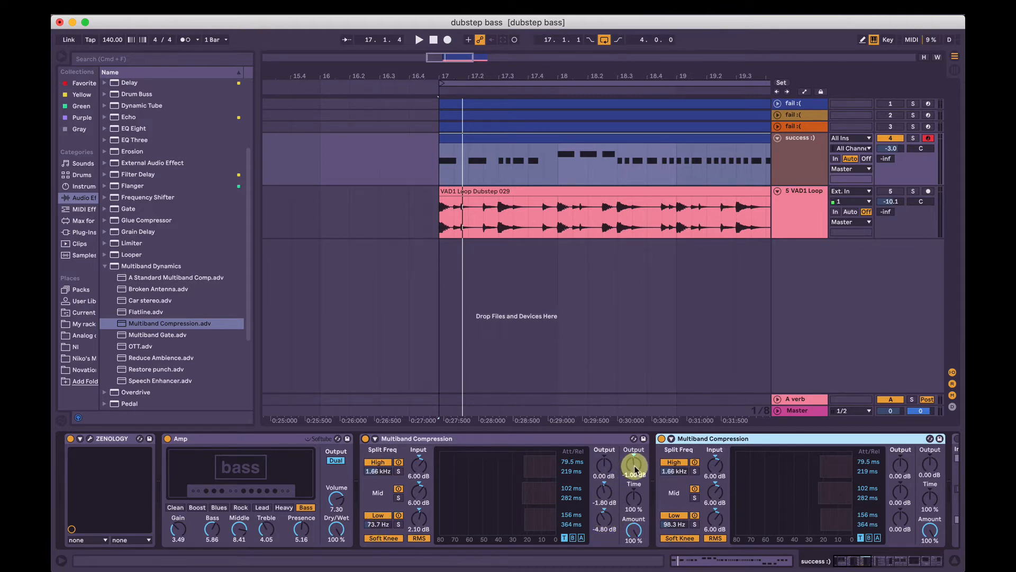
pyautogui.press('Delete')
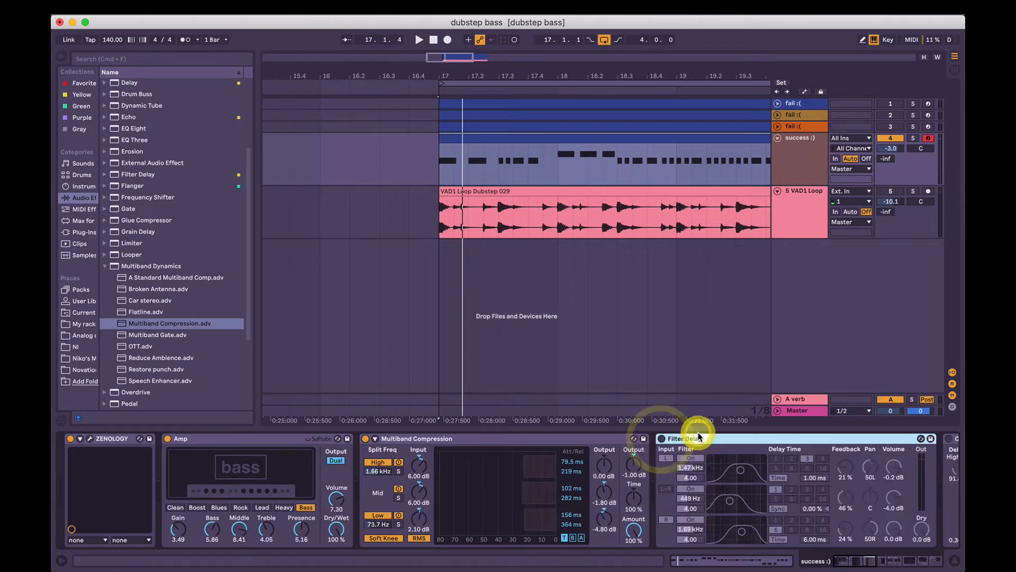
pyautogui.click(661, 438)
pyautogui.click(661, 438)
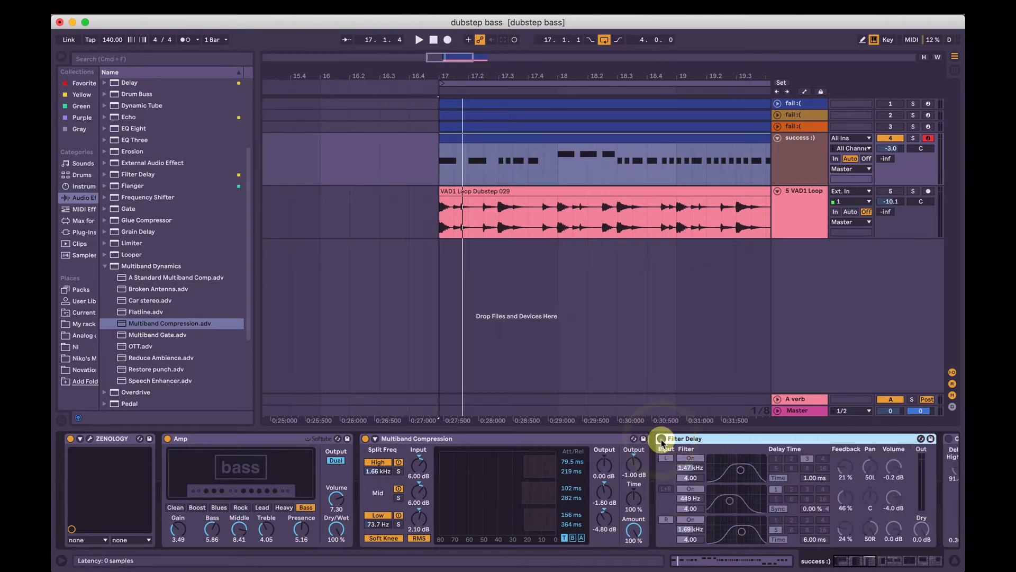
# Play the bass with Multiband Compression off and on to compare the sound.
pyautogui.press('space')
pyautogui.click(367, 438)
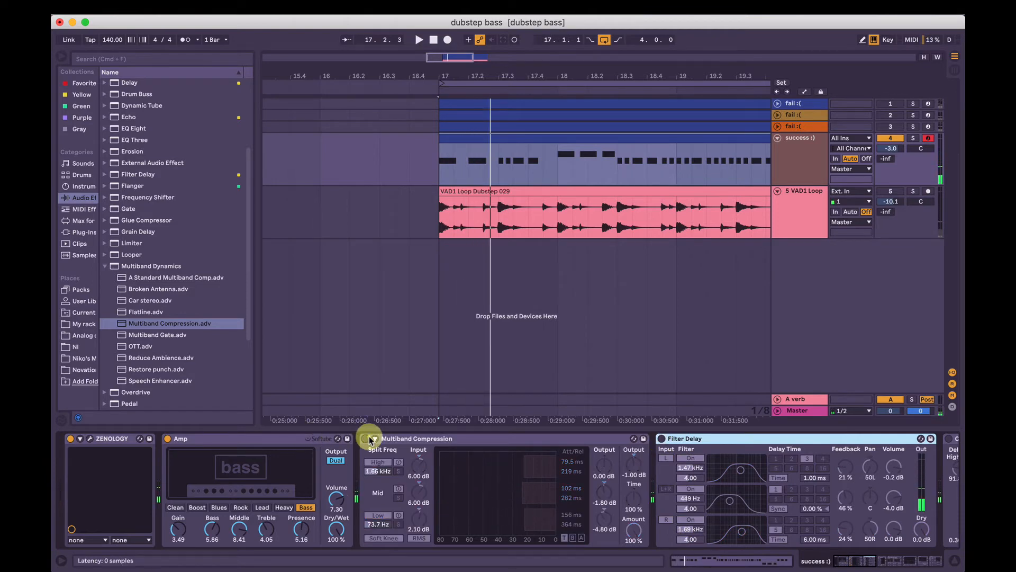
pyautogui.click(365, 439)
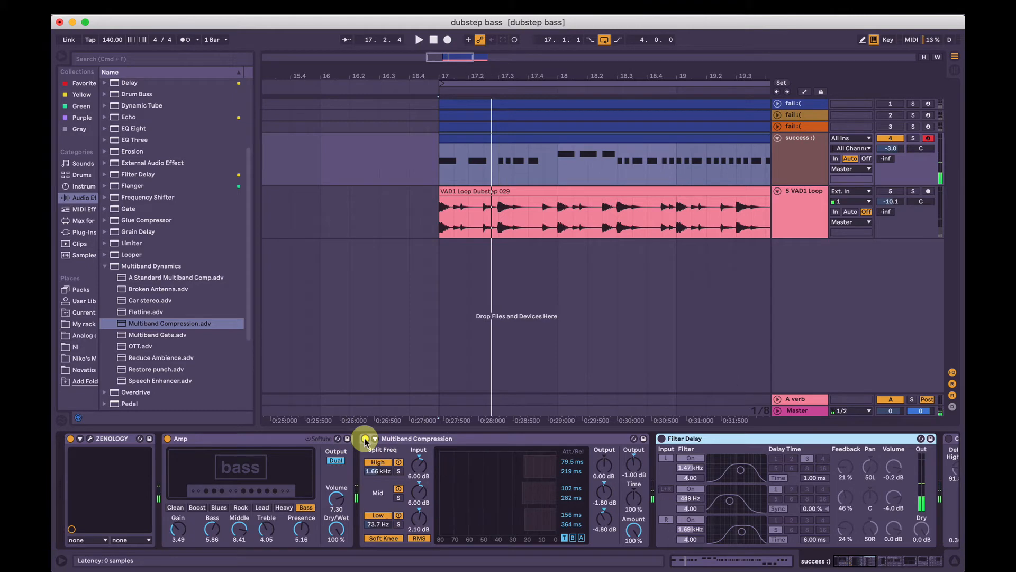
pyautogui.press('space')
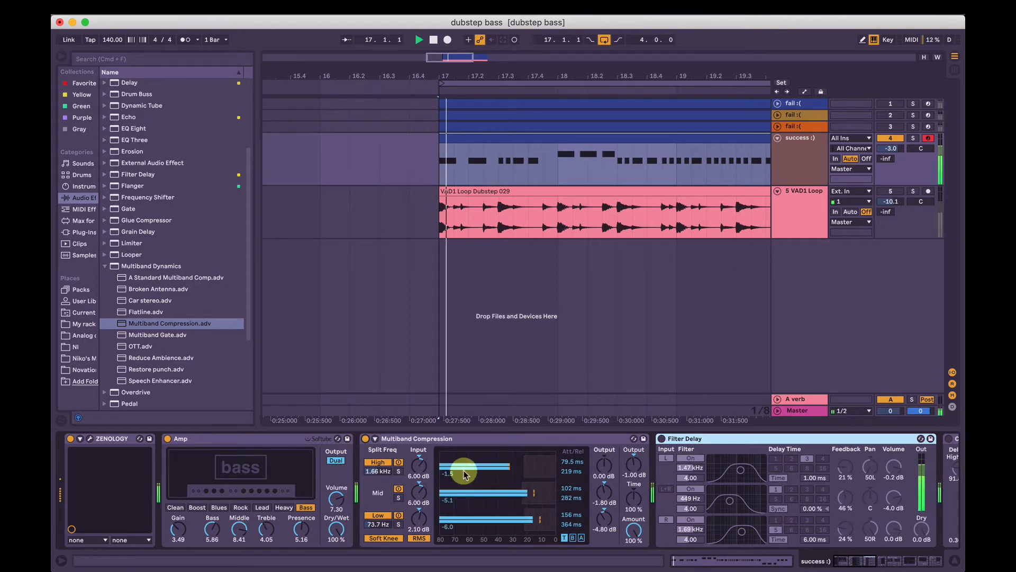
pyautogui.press('space')
# Turn on the Filter Delay and examine its left and right inputs and their delay times.
pyautogui.click(661, 438)
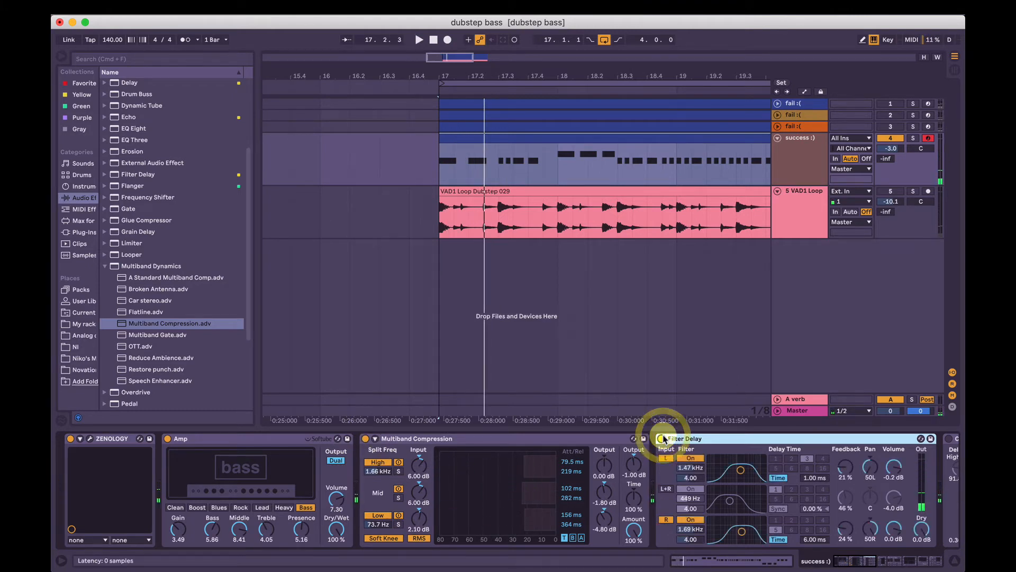
pyautogui.hscroll(3, 763, 465)
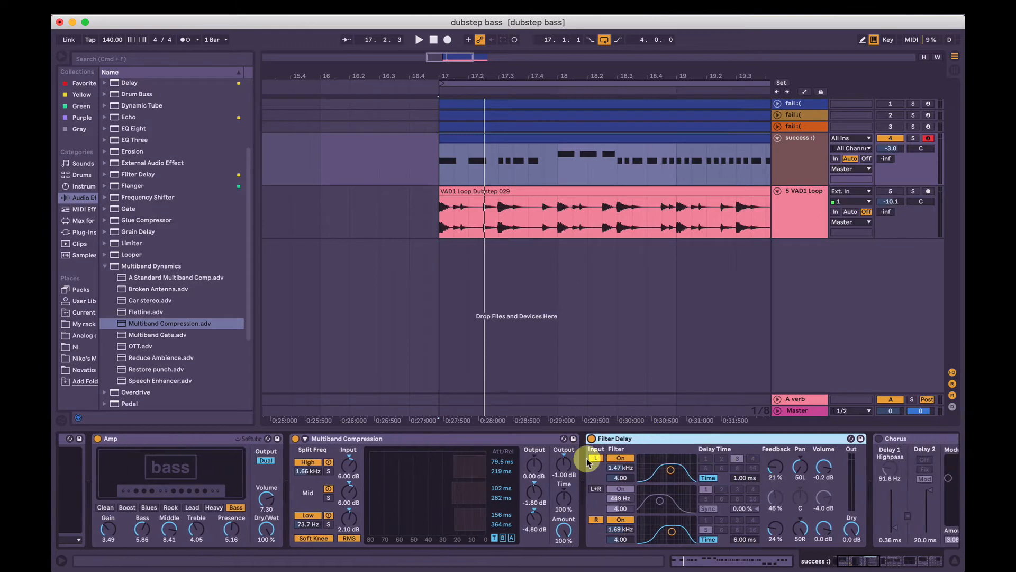
pyautogui.click(596, 490)
pyautogui.click(596, 490)
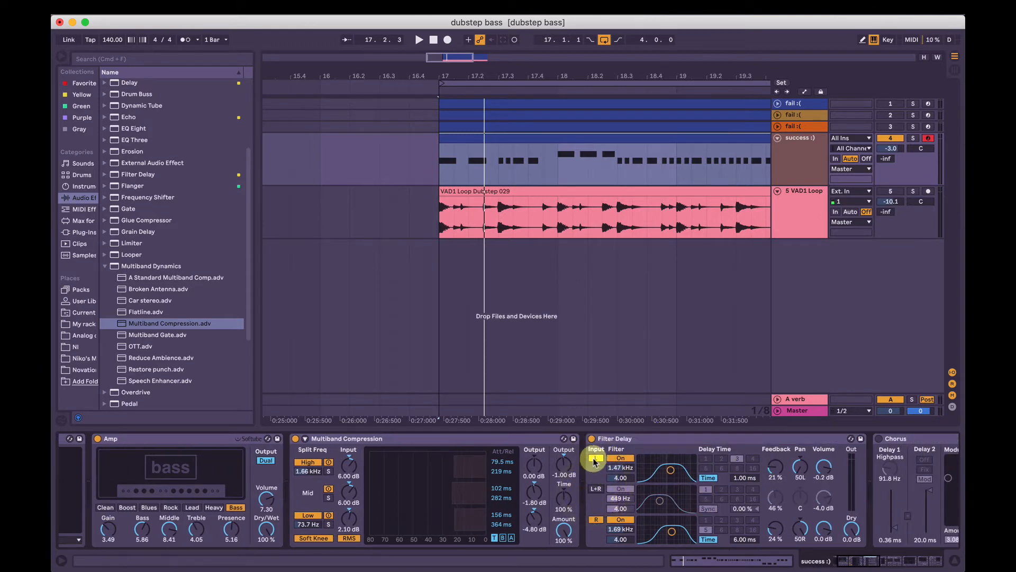
pyautogui.click(596, 520)
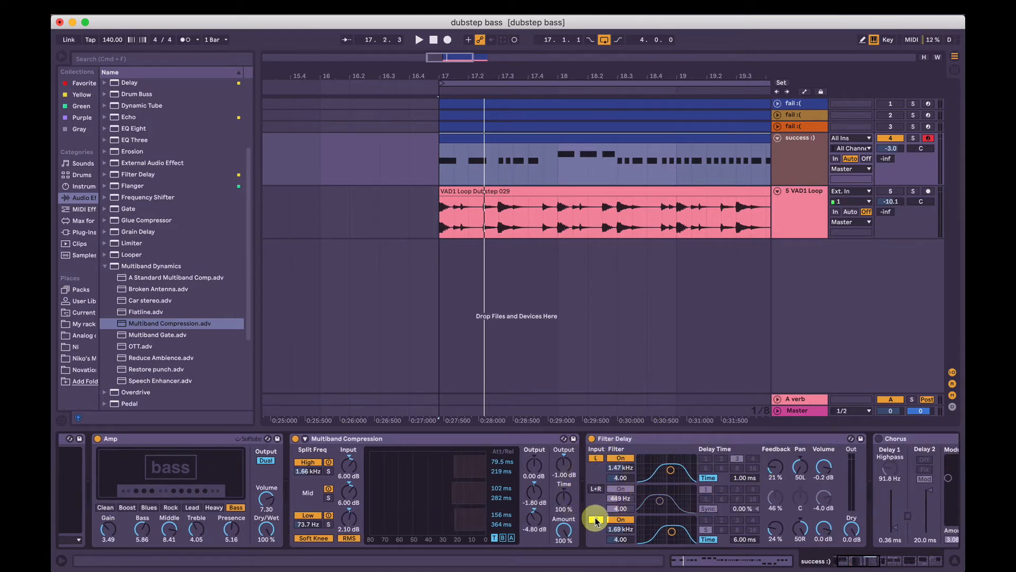
pyautogui.click(743, 476)
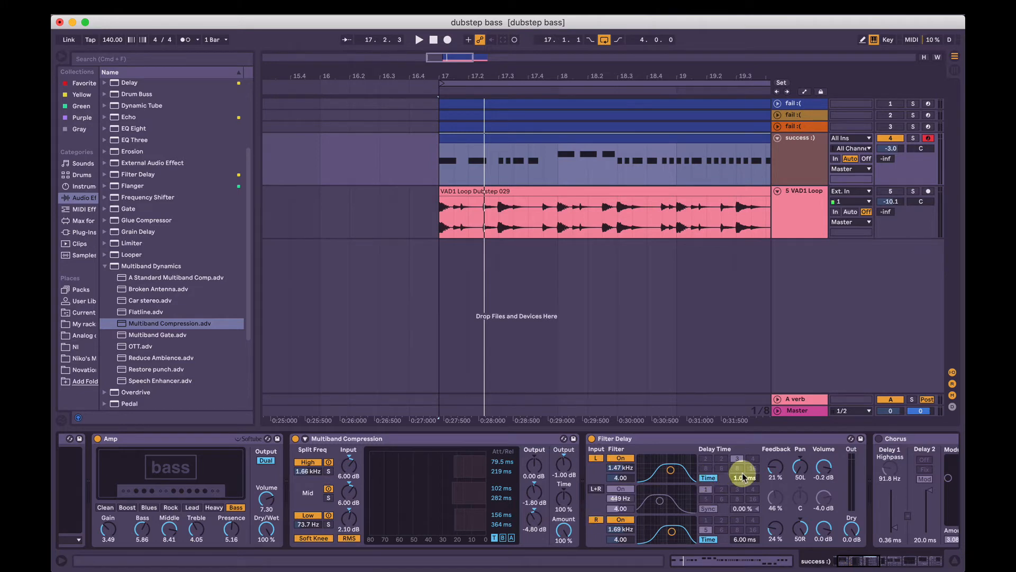
pyautogui.click(746, 538)
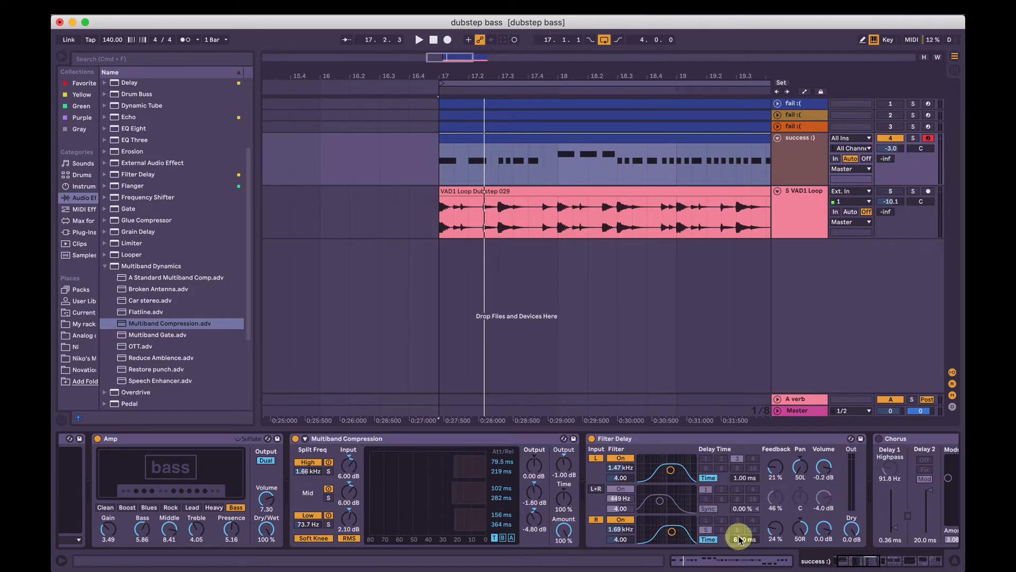
# Compare the bass playback with the Filter Delay off and on, and check its left channel volume.
pyautogui.click(593, 439)
pyautogui.press('space')
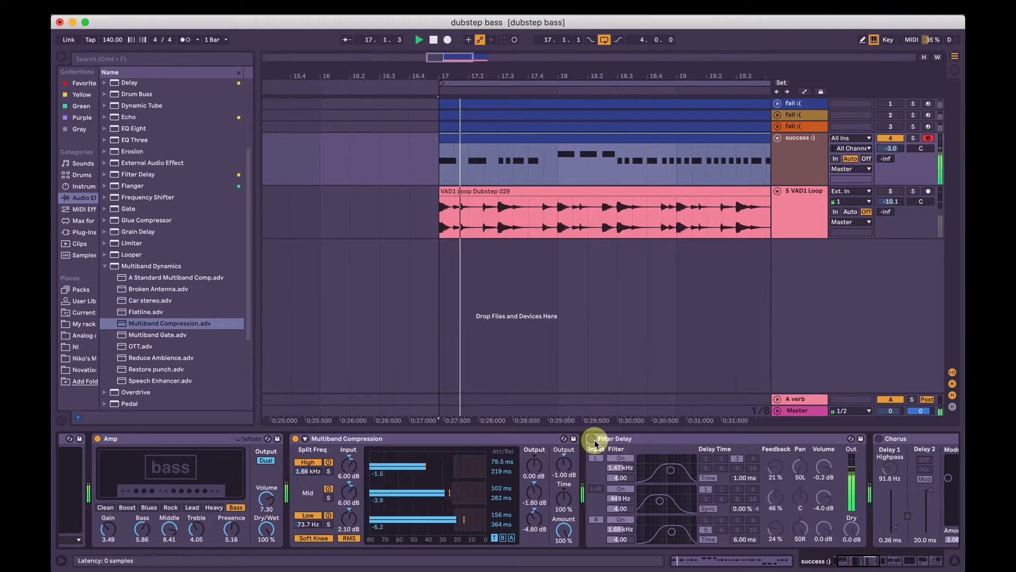
pyautogui.click(592, 439)
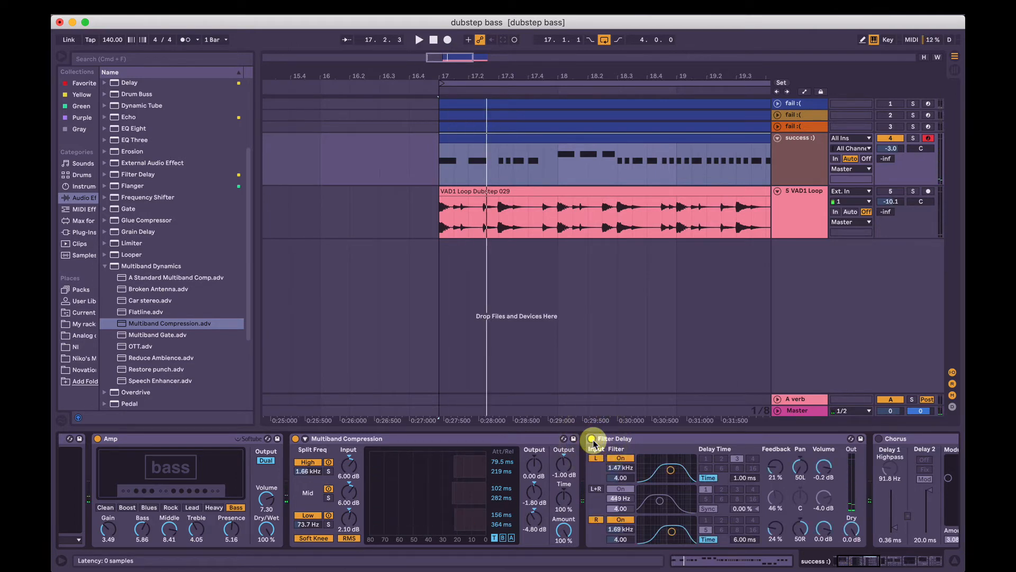
pyautogui.click(824, 472)
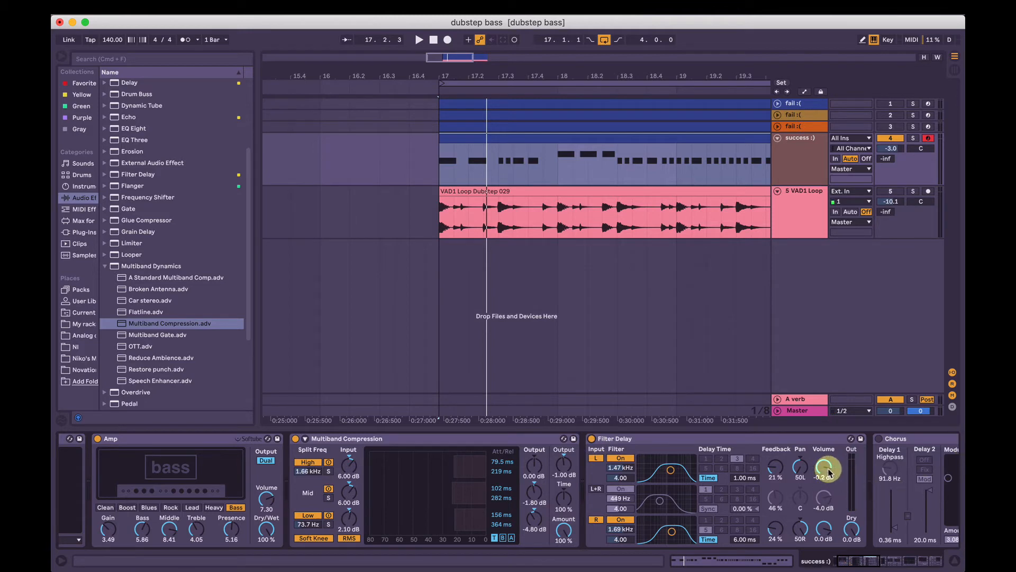
pyautogui.press('space')
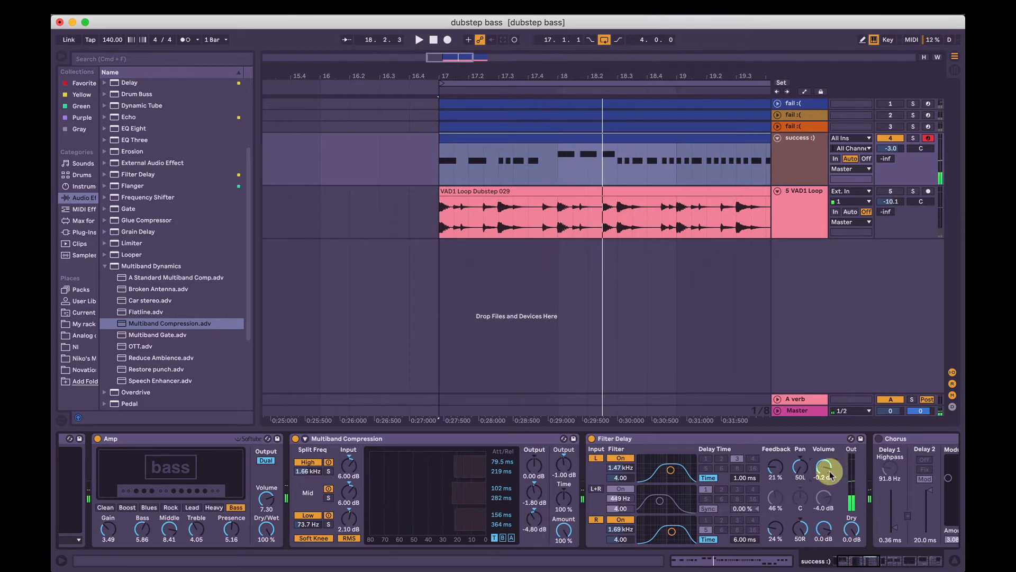
# Audition the Filter Delay with its Dry level at -inf dB, and again with the dry signal restored.
pyautogui.press('space')
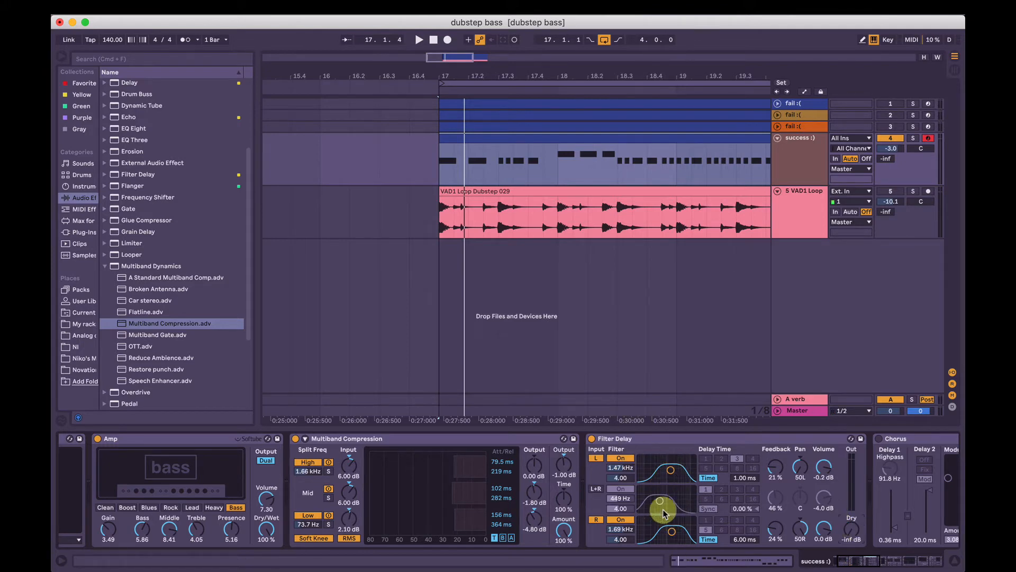
pyautogui.press('space')
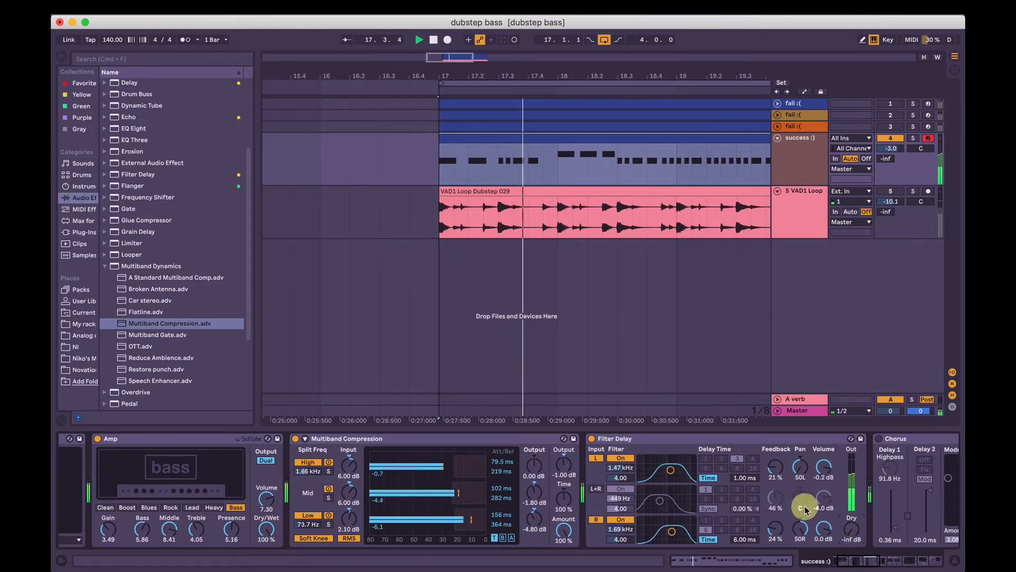
pyautogui.press('space')
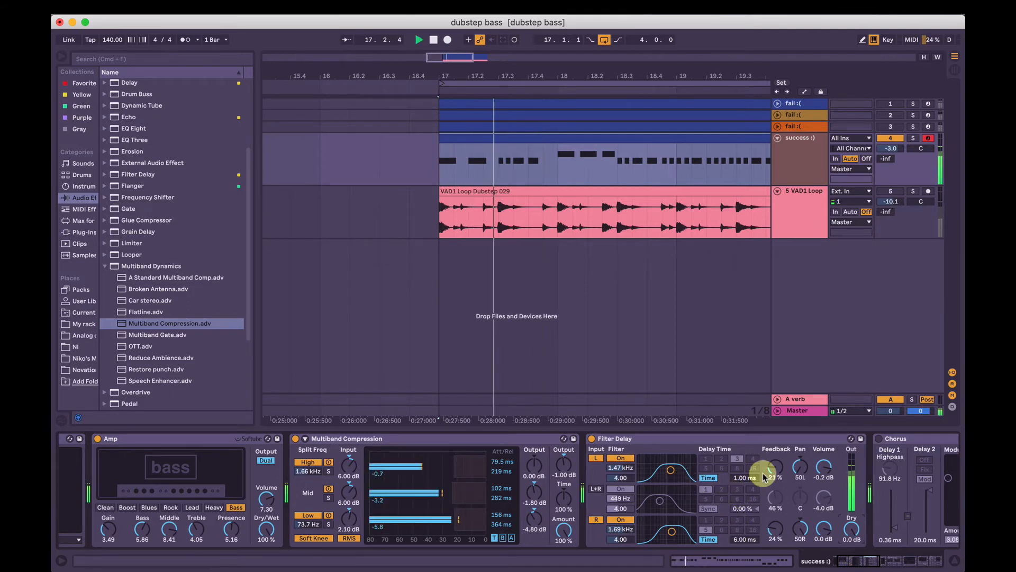
pyautogui.hscroll(5, 763, 475)
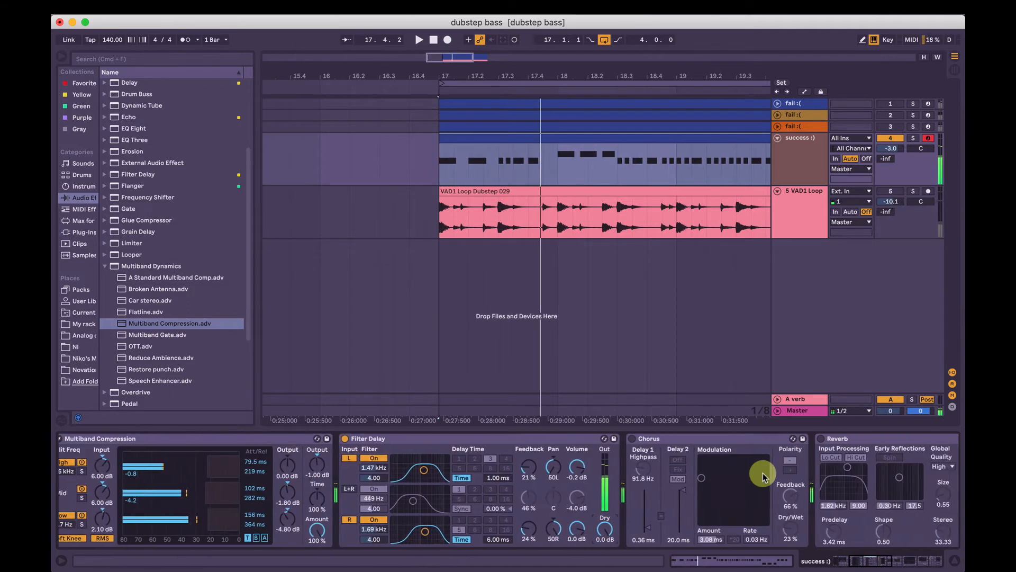
# Turn on the Chorus and examine its two delays, modulation amount and rate, and Dry/Wet setting.
pyautogui.click(631, 439)
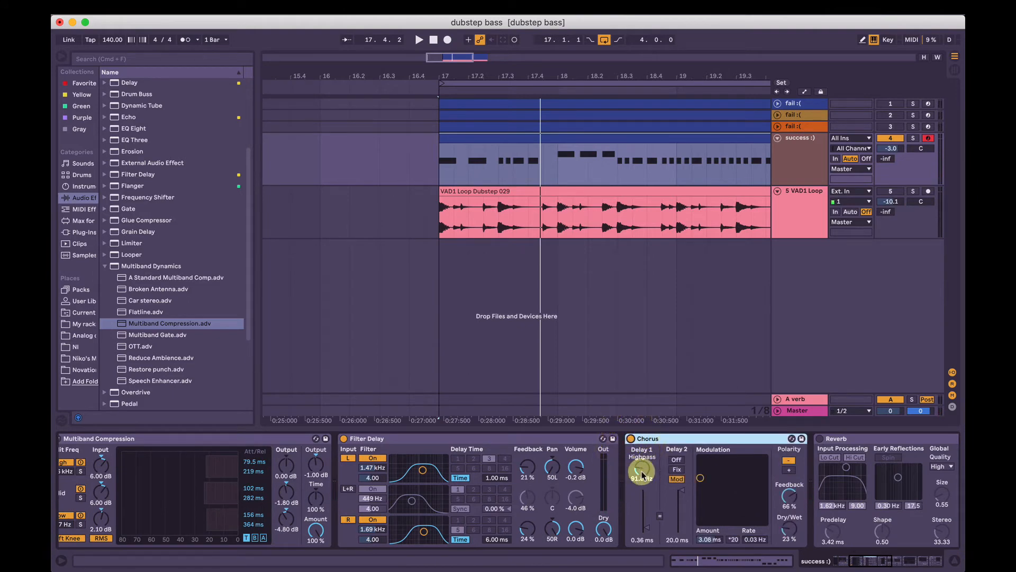
pyautogui.click(648, 527)
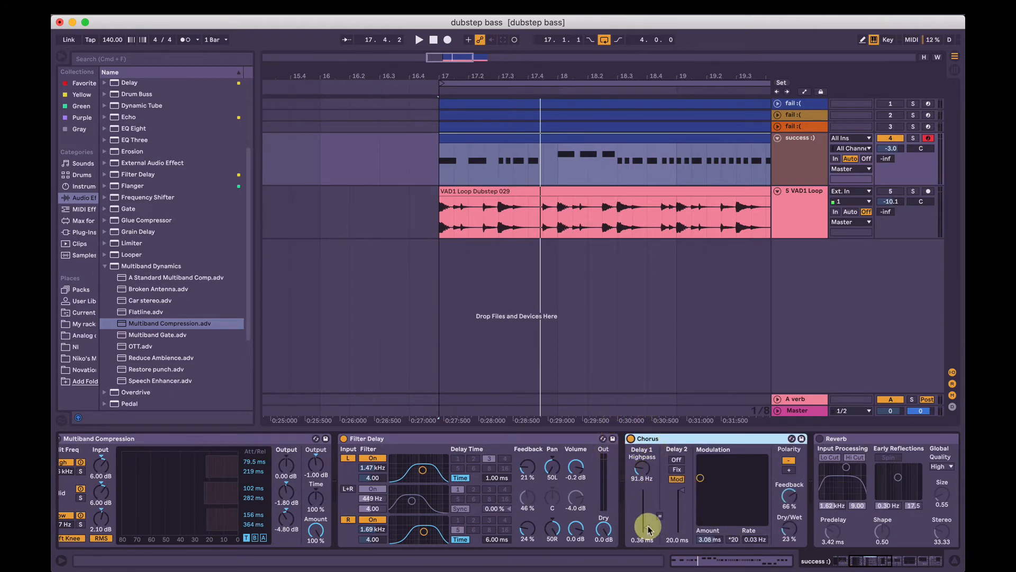
pyautogui.click(648, 526)
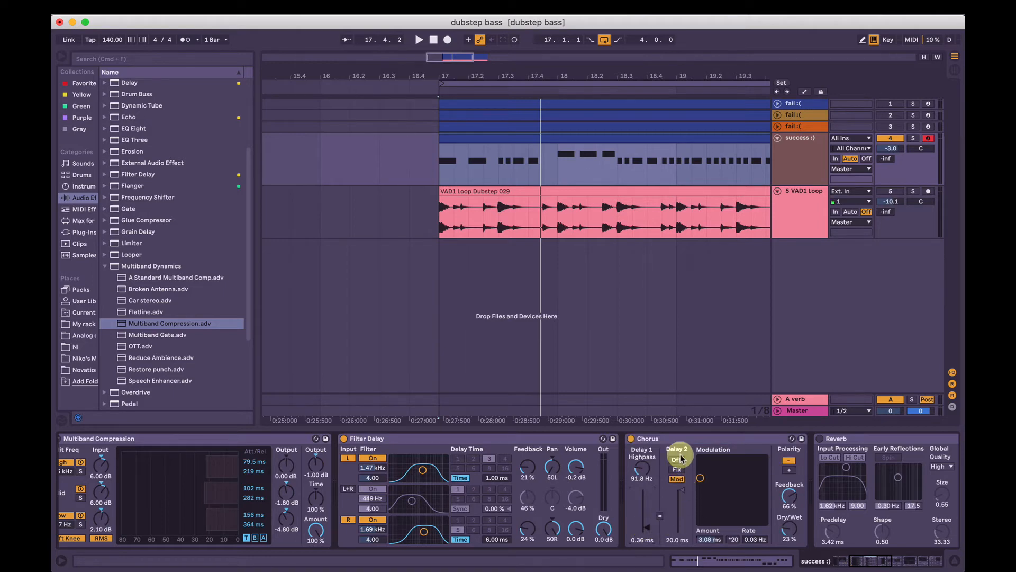
pyautogui.click(676, 479)
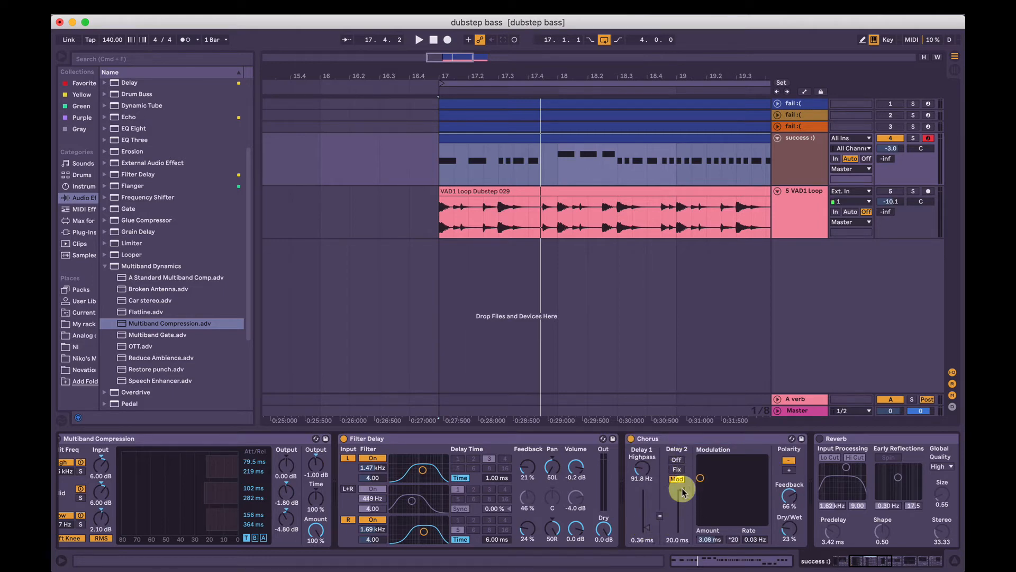
pyautogui.click(682, 490)
pyautogui.click(708, 540)
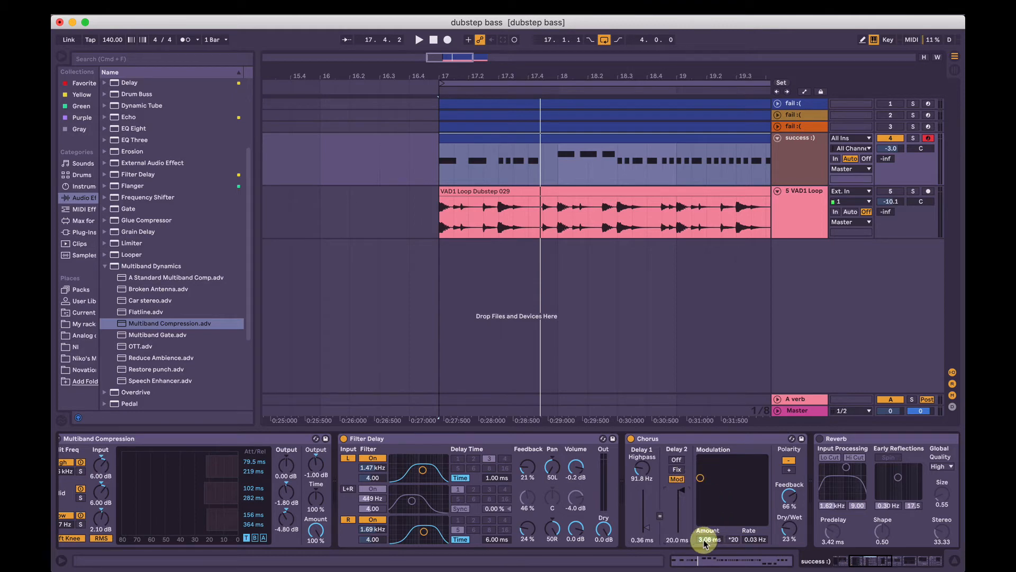
pyautogui.click(745, 538)
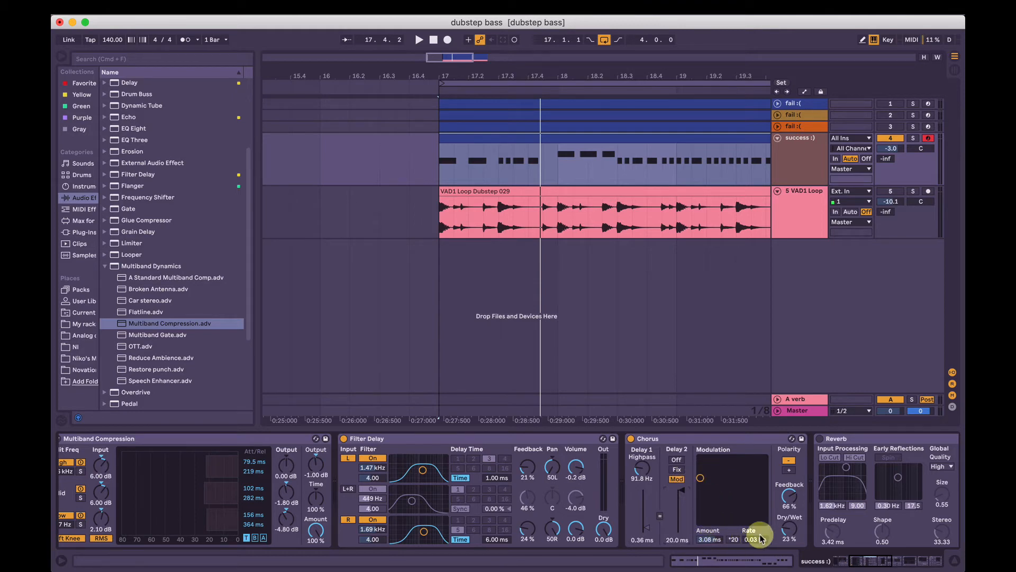
pyautogui.click(787, 534)
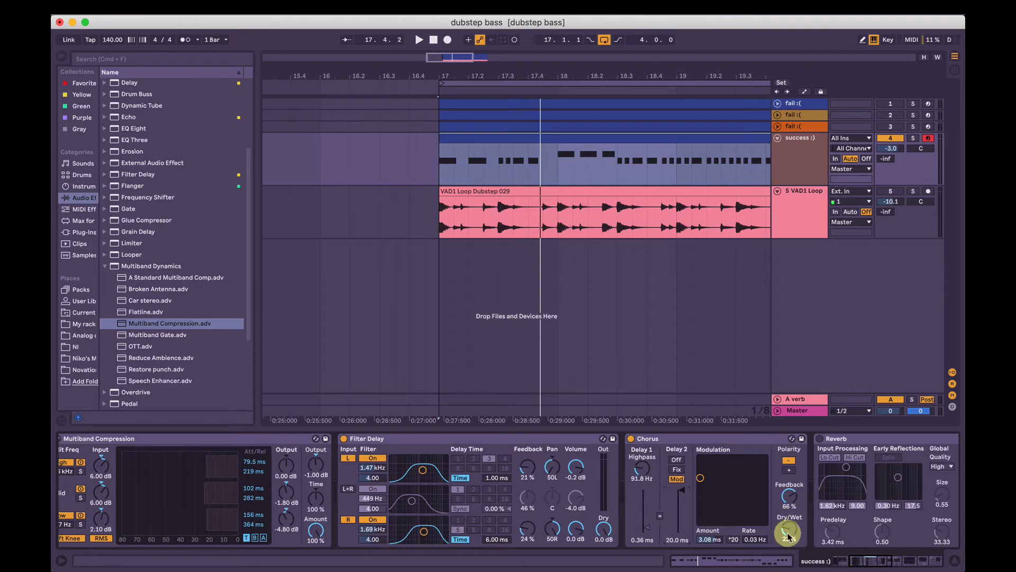
# Play the bass with the Chorus off and on to compare the sound.
pyautogui.press('space')
pyautogui.moveTo(793, 530); pyautogui.dragTo(775, 506)
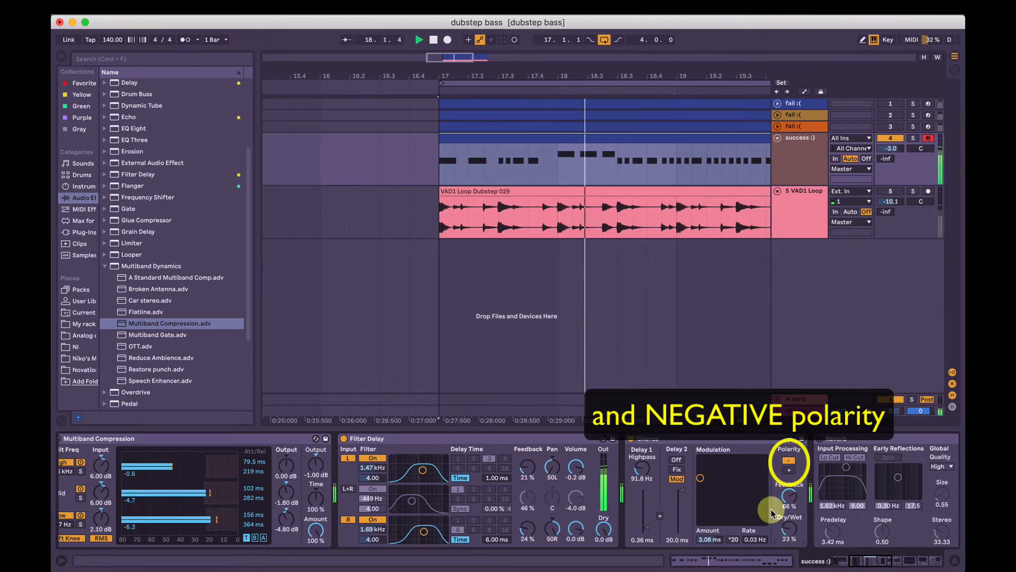
pyautogui.click(631, 438)
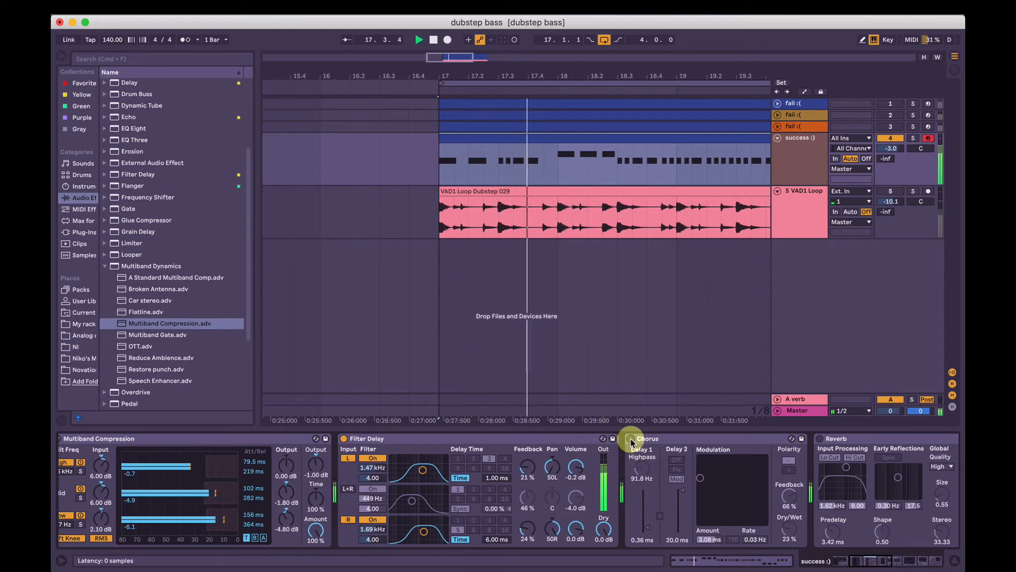
pyautogui.click(631, 438)
pyautogui.press('space')
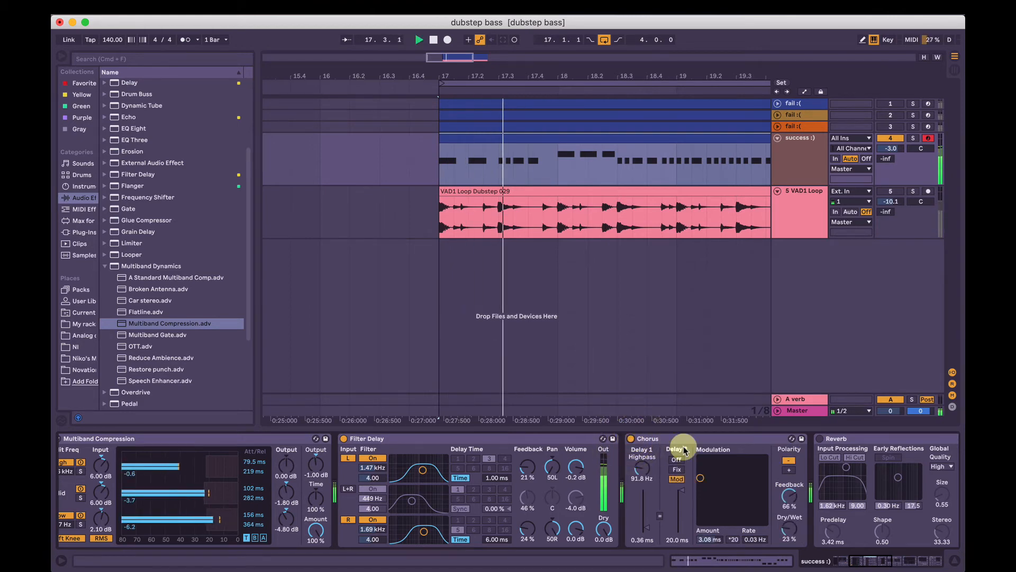
pyautogui.press('space')
# Turn on the Reverb and audition the bass with its Dry/Wet at 0%, and again with it restored to 54%.
pyautogui.hscroll(5, 683, 449)
pyautogui.hscroll(3, 684, 446)
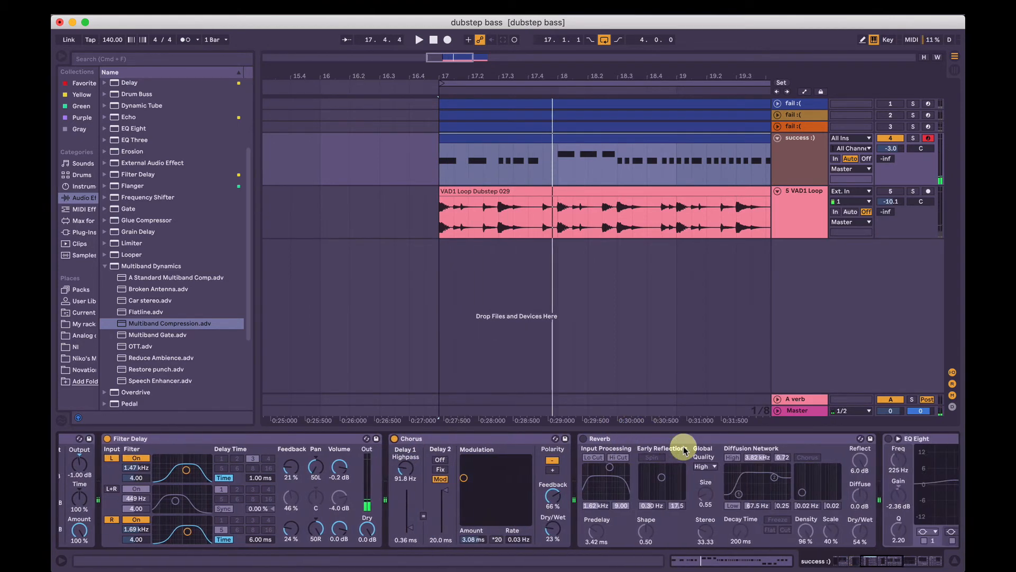
pyautogui.click(583, 438)
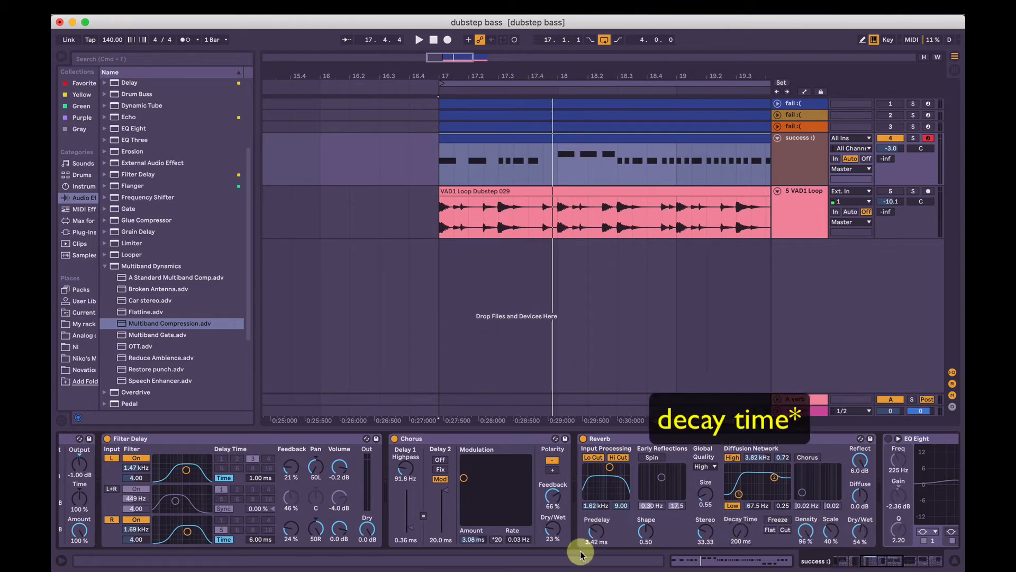
pyautogui.press('space')
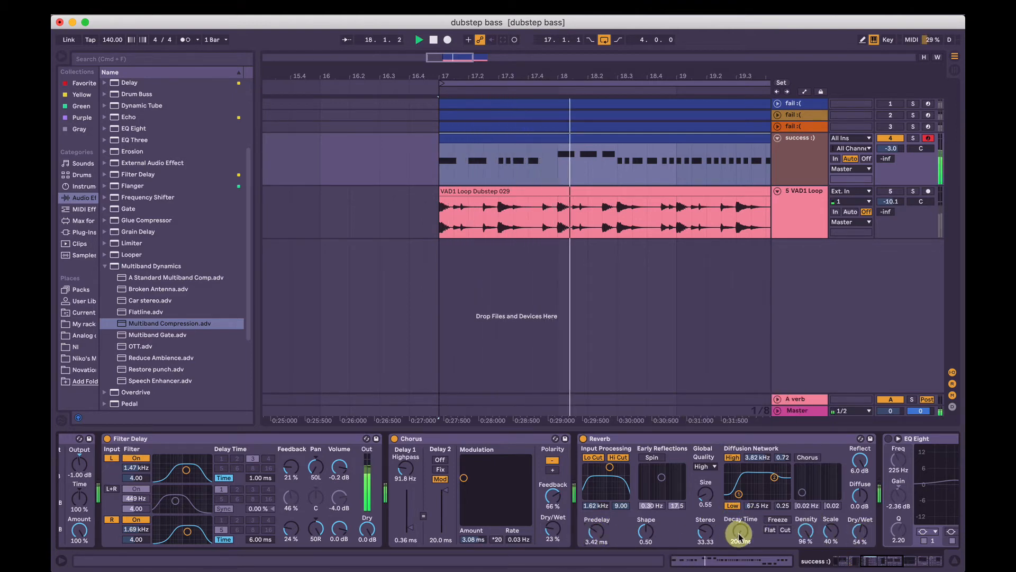
pyautogui.moveTo(740, 537)
pyautogui.mouseDown()
pyautogui.moveTo(740, 516)
pyautogui.moveTo(738, 533)
pyautogui.mouseUp()
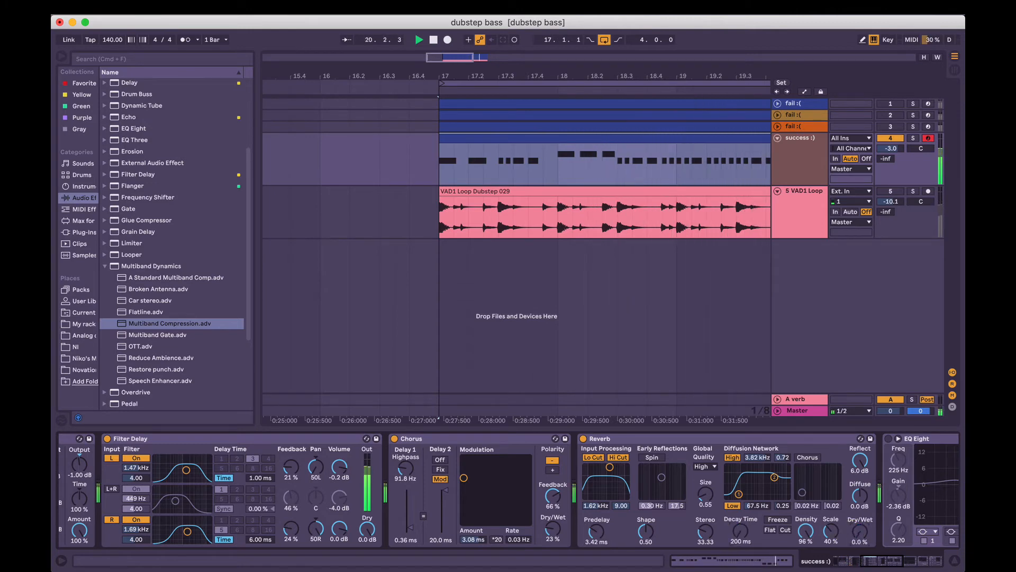
pyautogui.moveTo(860, 531); pyautogui.dragTo(878, 530)
pyautogui.press('space')
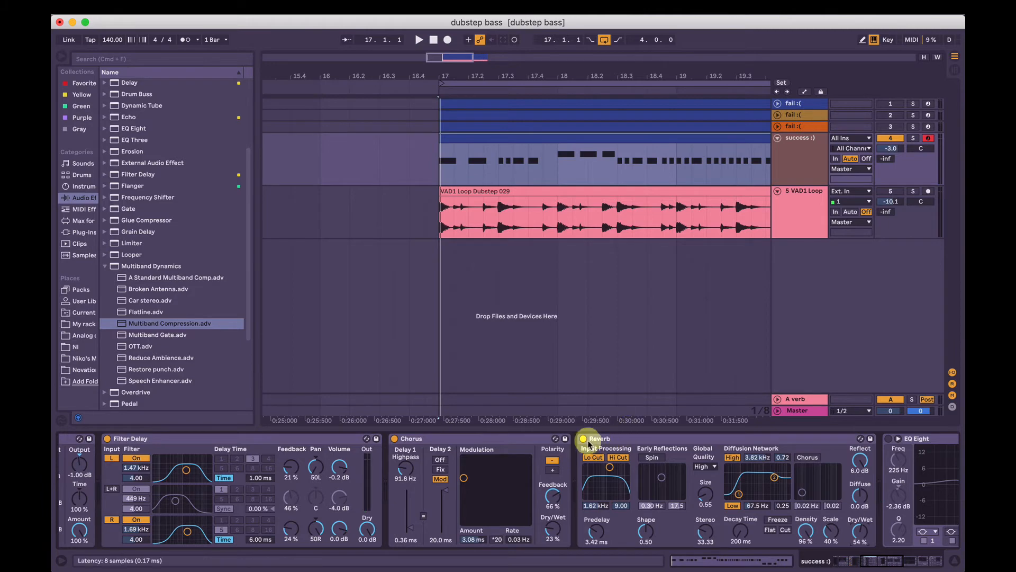
# Compare the bass playback with the Reverb off and on.
pyautogui.click(583, 438)
pyautogui.press('space')
pyautogui.click(582, 438)
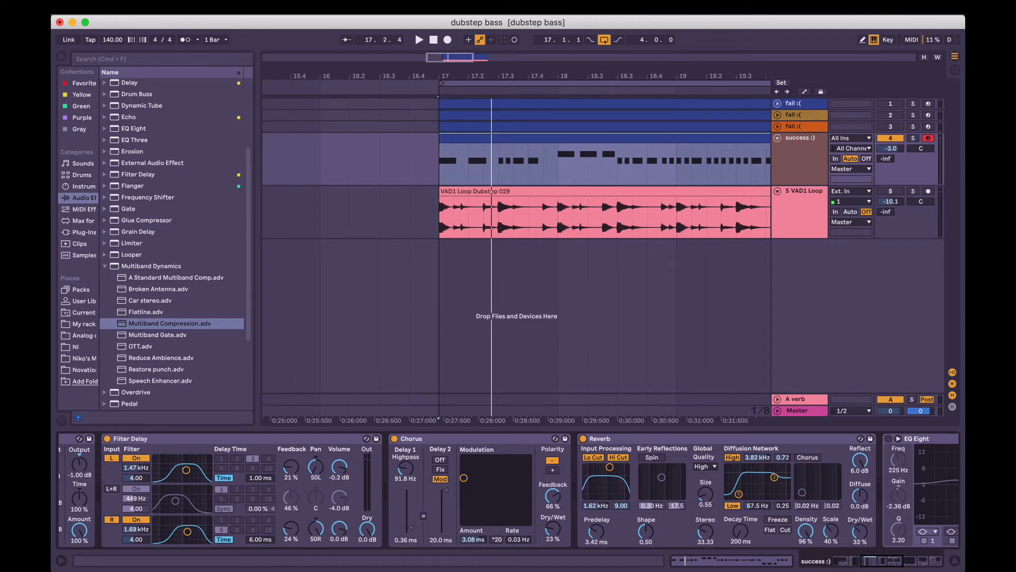
# Audition the bass with the Reverb's Dry/Wet at 33%, and undo that Dry/Wet change.
pyautogui.press('space')
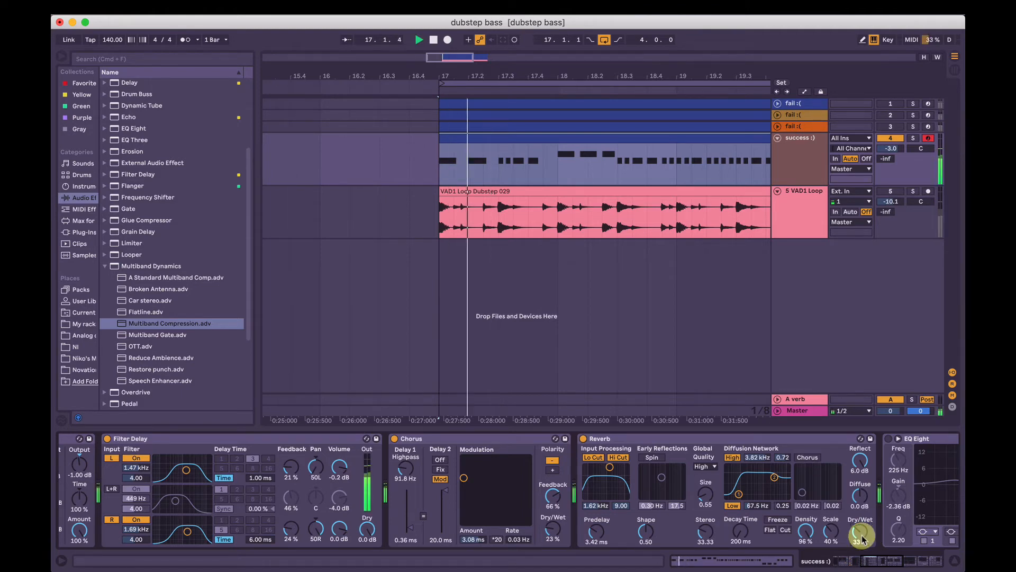
pyautogui.press('space')
pyautogui.press('super+z')
# Turn on the EQ Eight and examine its low-end boost and its two narrow low-mid notches.
pyautogui.hscroll(8, 585, 457)
pyautogui.click(483, 438)
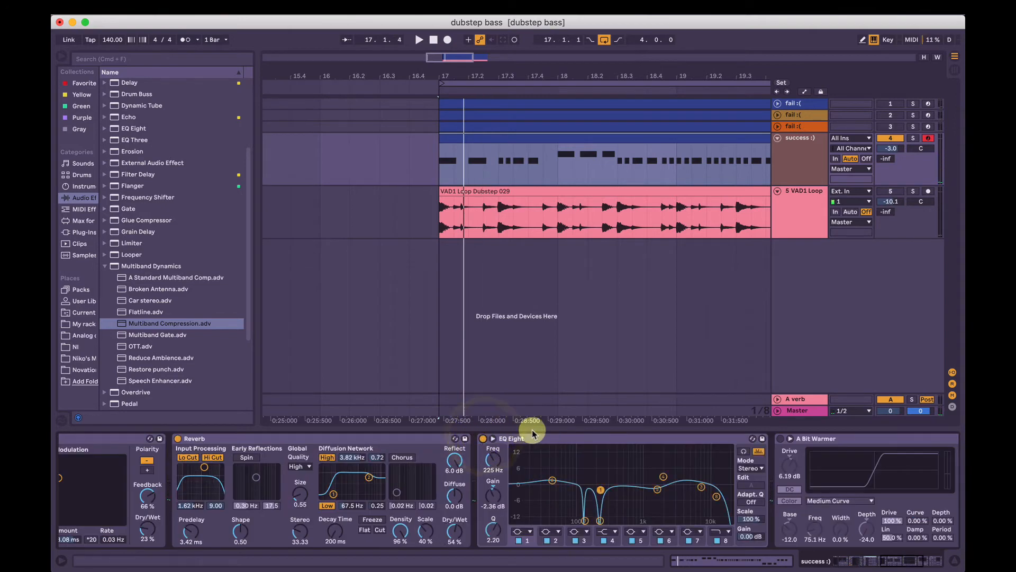
pyautogui.click(552, 480)
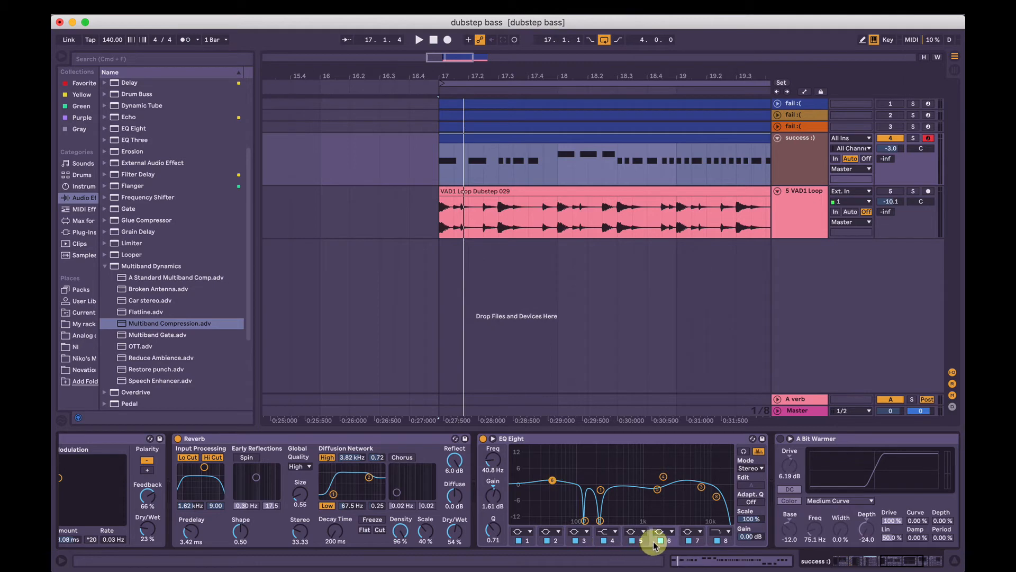
pyautogui.click(584, 520)
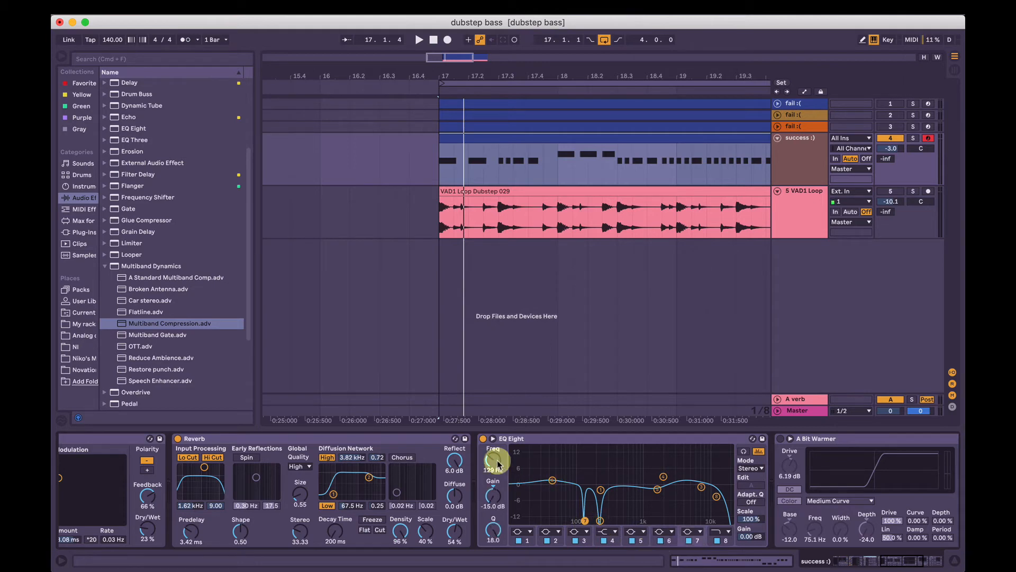
pyautogui.click(600, 520)
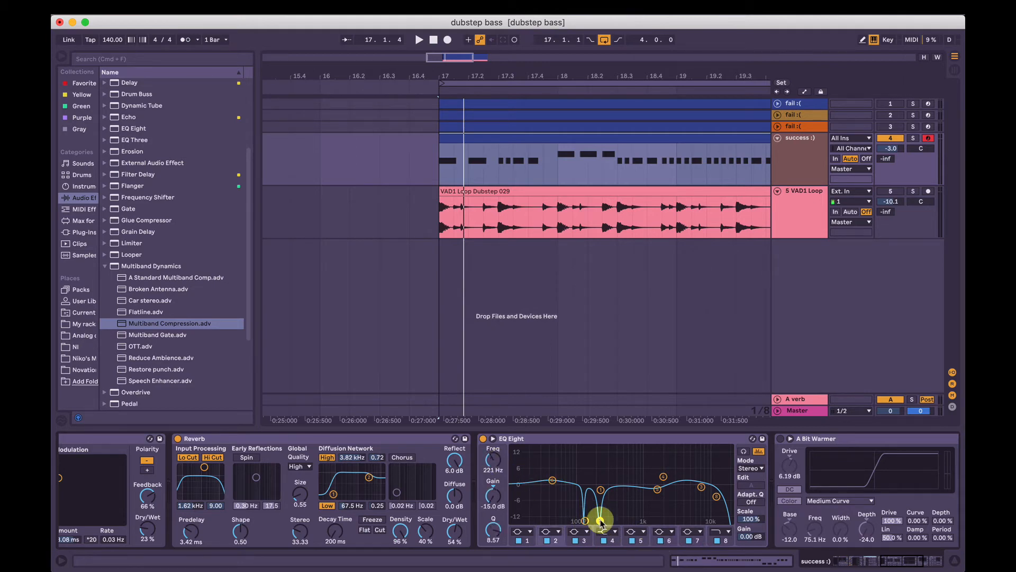
# Audition the bass with EQ Eight bands 2 and 7 switched off and on to hear what the two notches do.
pyautogui.click(545, 540)
pyautogui.click(689, 539)
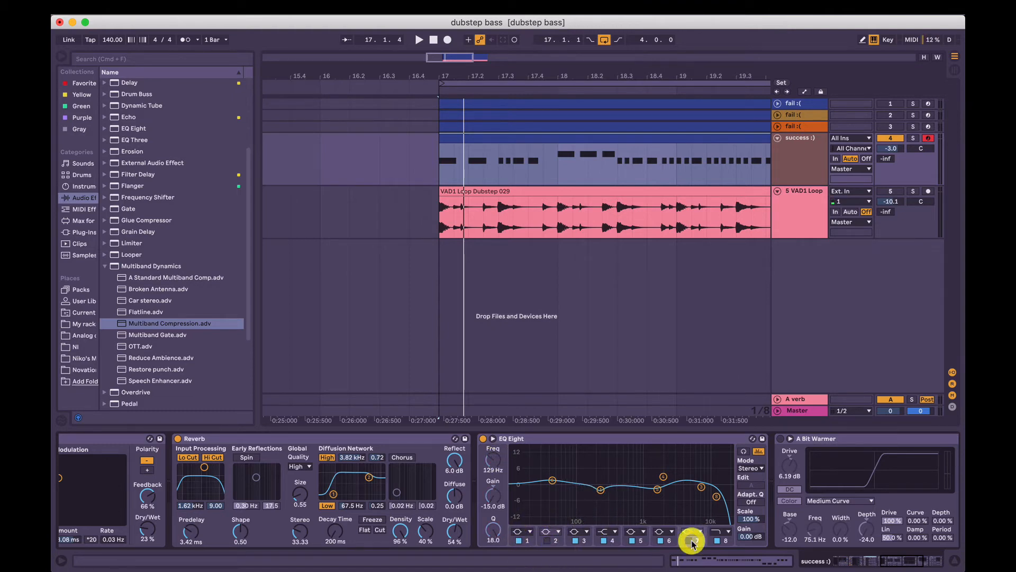
pyautogui.press('space')
pyautogui.press('space')
pyautogui.click(545, 539)
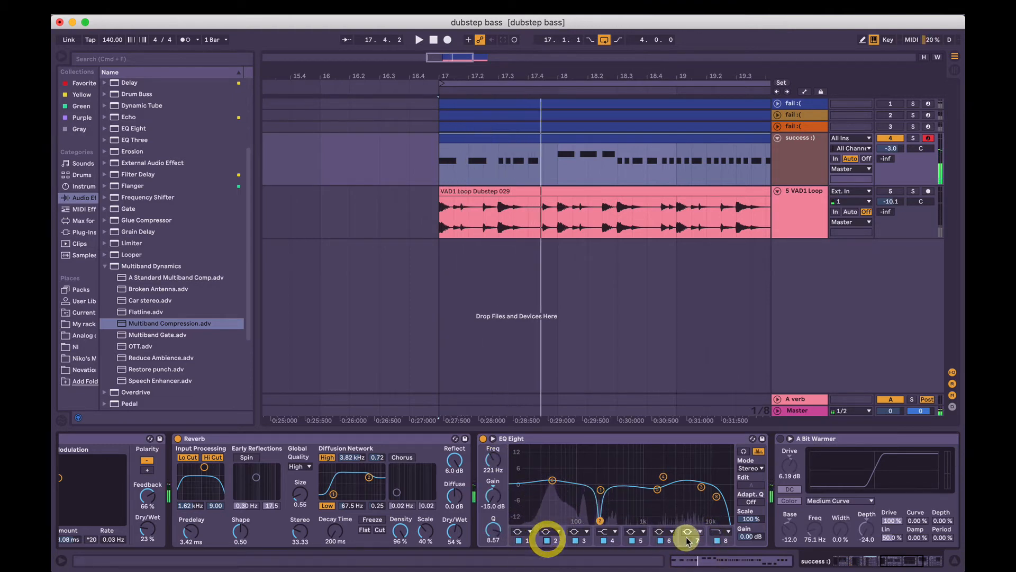
pyautogui.click(688, 539)
pyautogui.click(688, 540)
pyautogui.press('space')
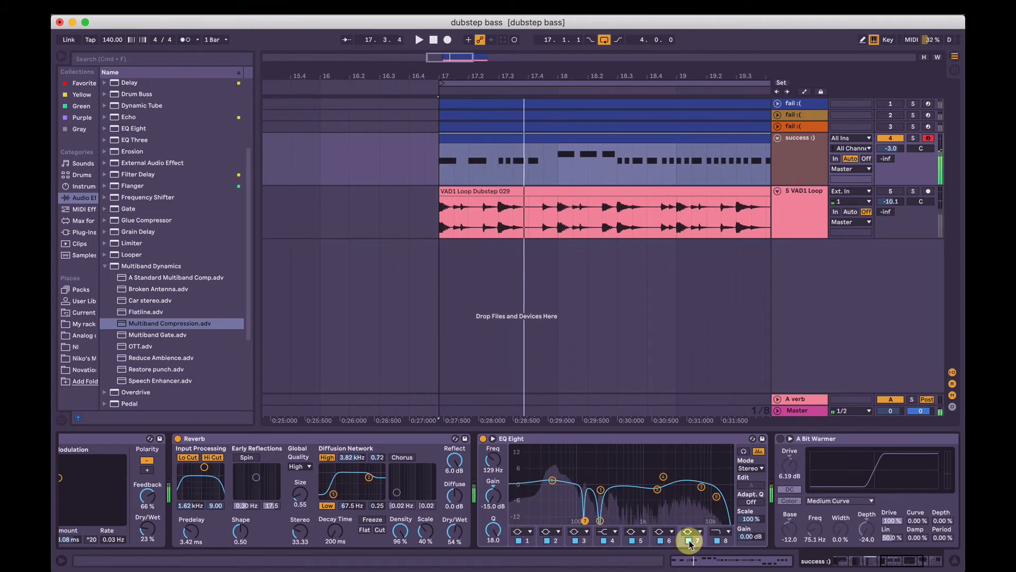
pyautogui.click(688, 540)
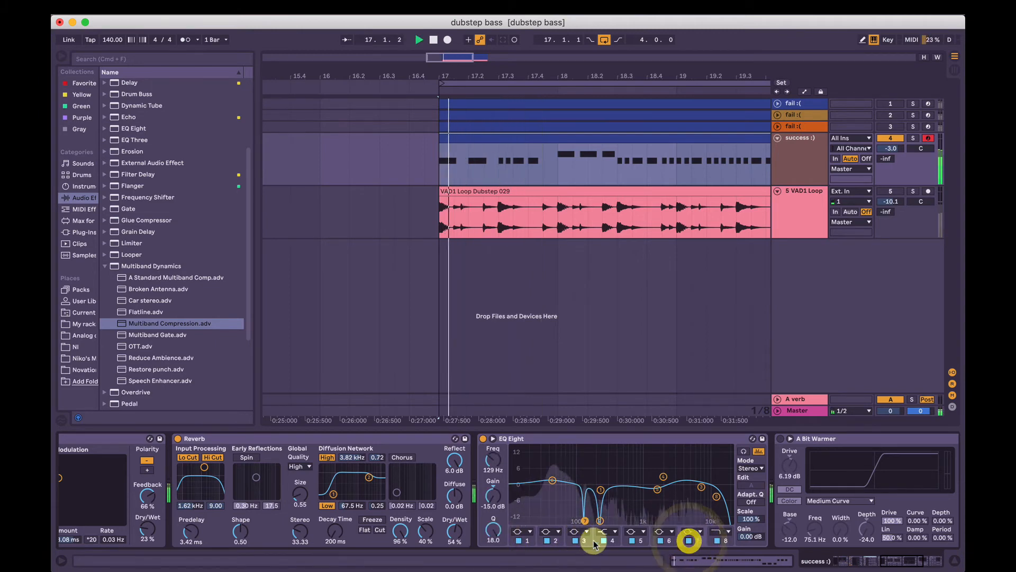
pyautogui.click(545, 540)
pyautogui.press('space')
# Examine the EQ Eight's upper-mid cut and boost, its high-frequency dip and its high-cut band.
pyautogui.click(657, 488)
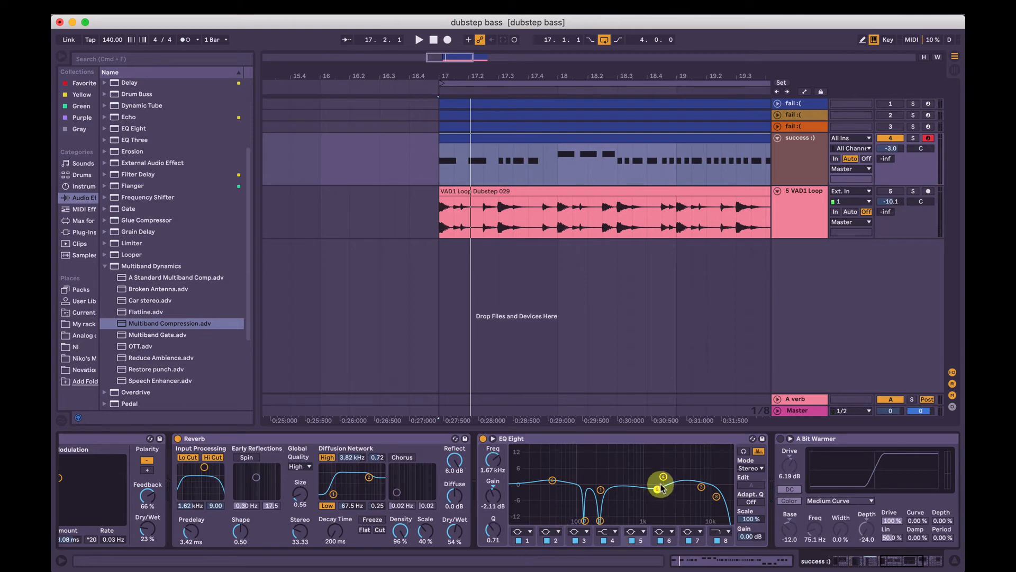
pyautogui.click(663, 477)
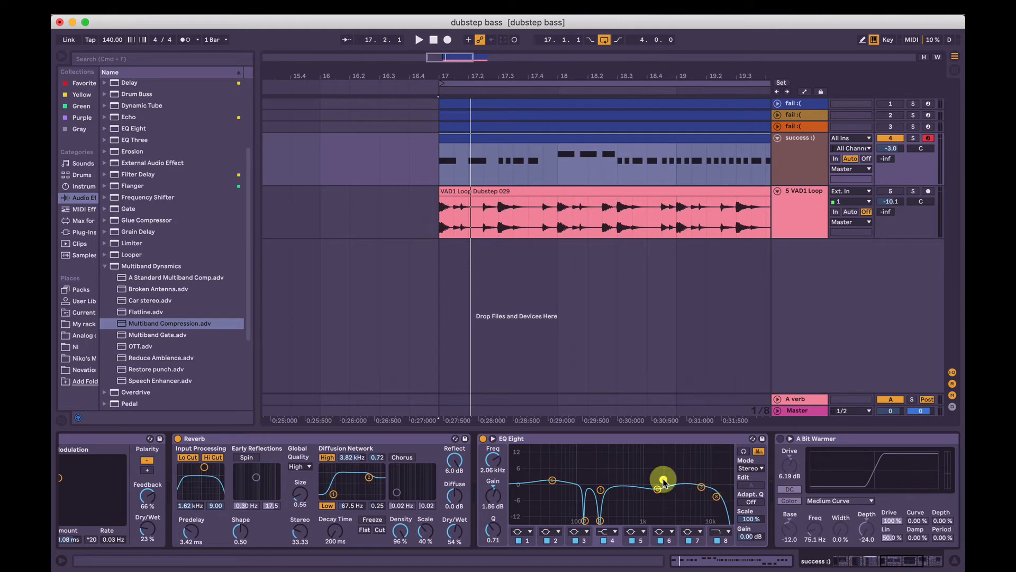
pyautogui.click(701, 487)
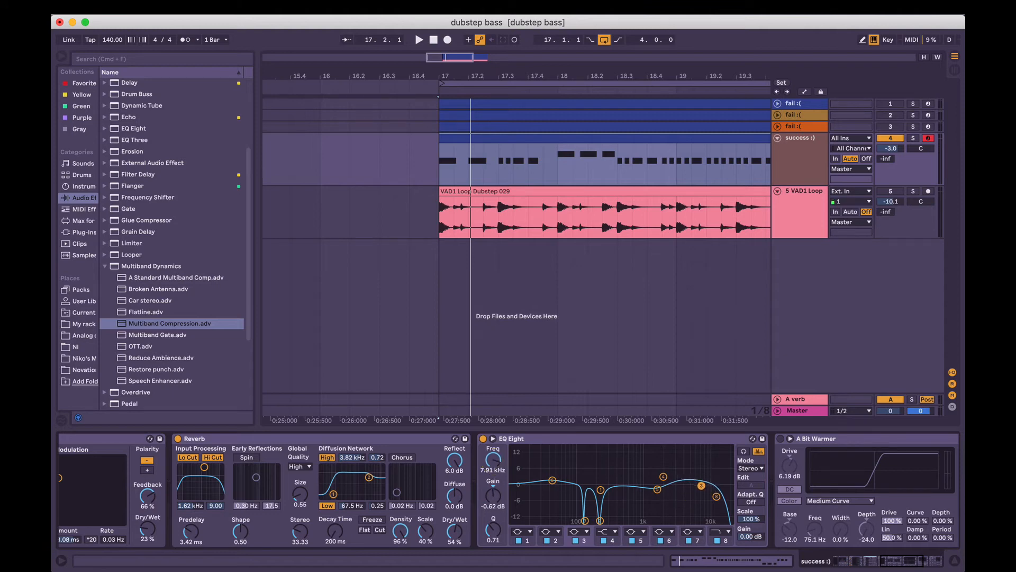
pyautogui.moveTo(701, 485); pyautogui.dragTo(701, 486)
pyautogui.click(717, 497)
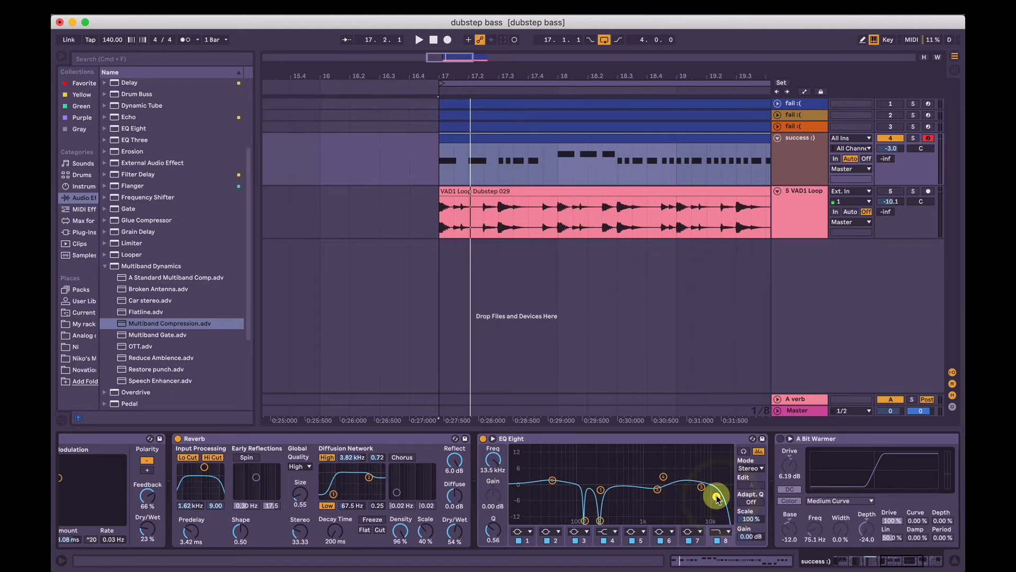
# Play the bass with the EQ Eight off and on to compare the sound.
pyautogui.press('space')
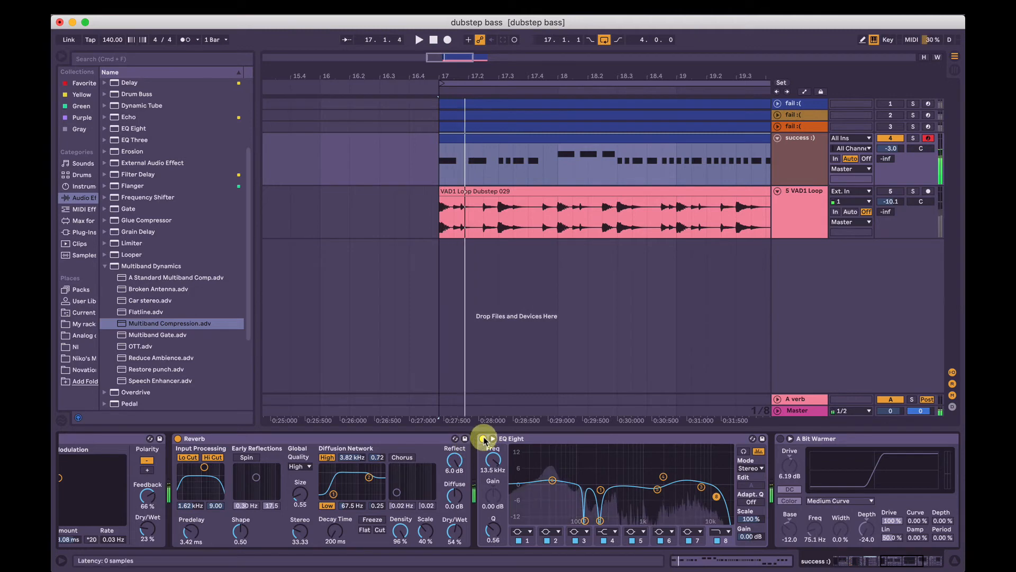
pyautogui.click(483, 438)
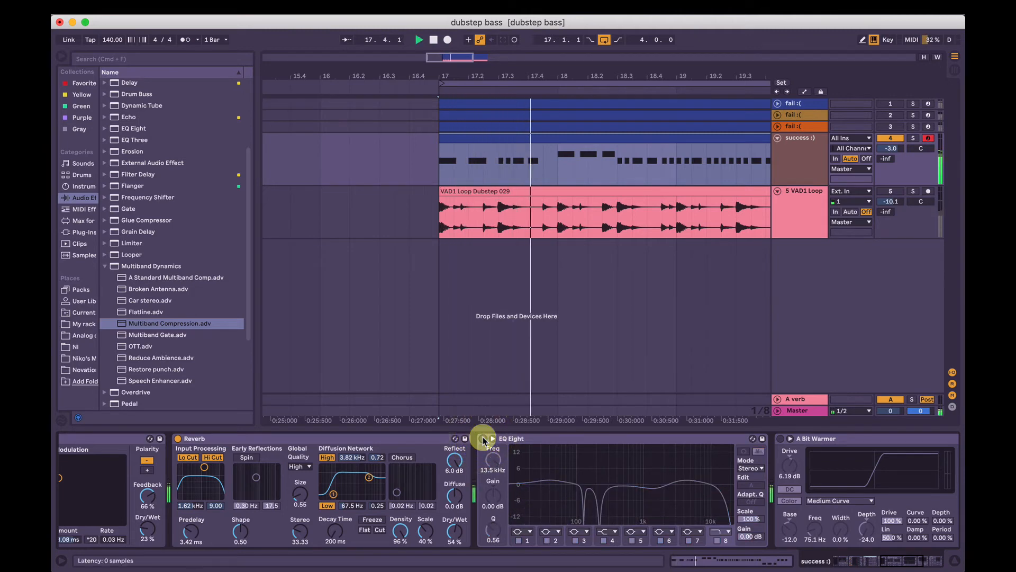
pyautogui.press('space')
pyautogui.click(482, 439)
pyautogui.press('space')
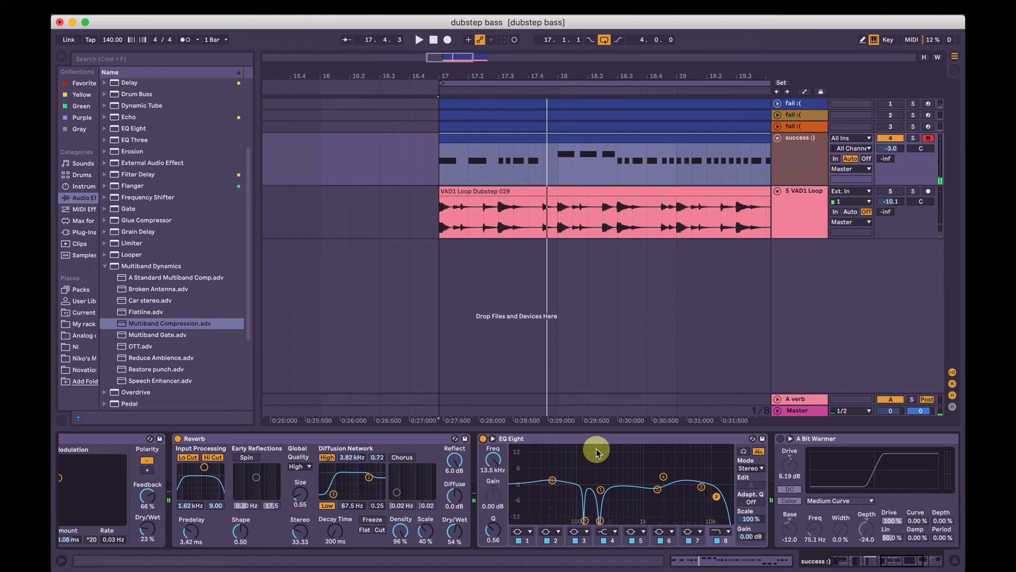
# Turn on the A Bit Warmer saturator and examine its Base, Freq, Width and Depth settings.
pyautogui.hscroll(5, 596, 450)
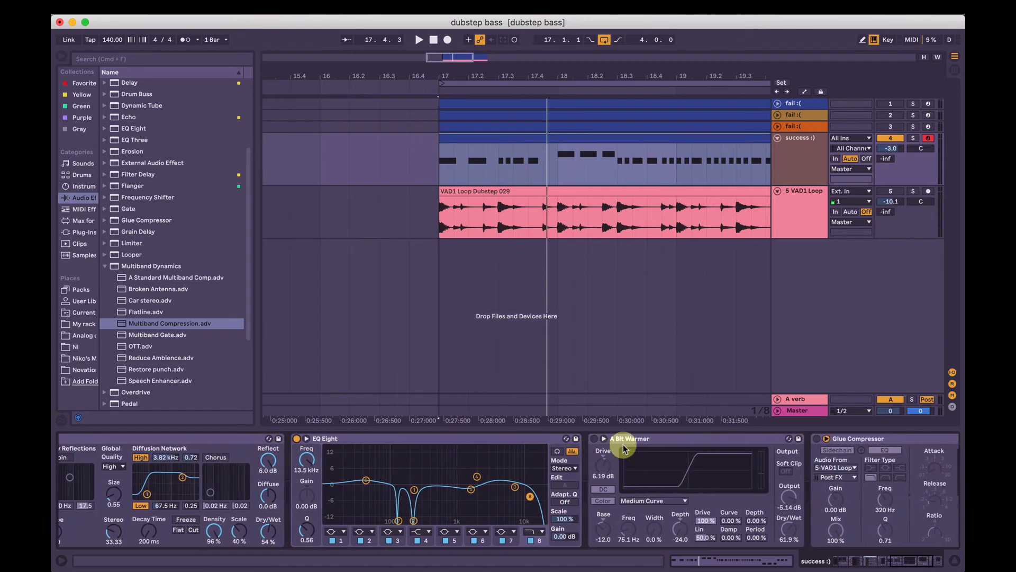
pyautogui.click(612, 439)
pyautogui.click(594, 438)
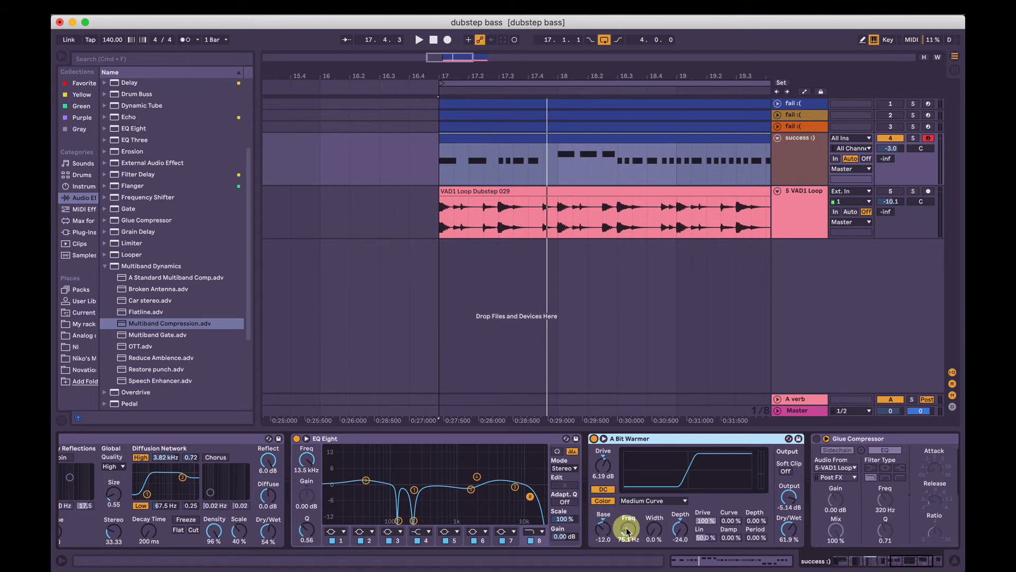
pyautogui.click(674, 532)
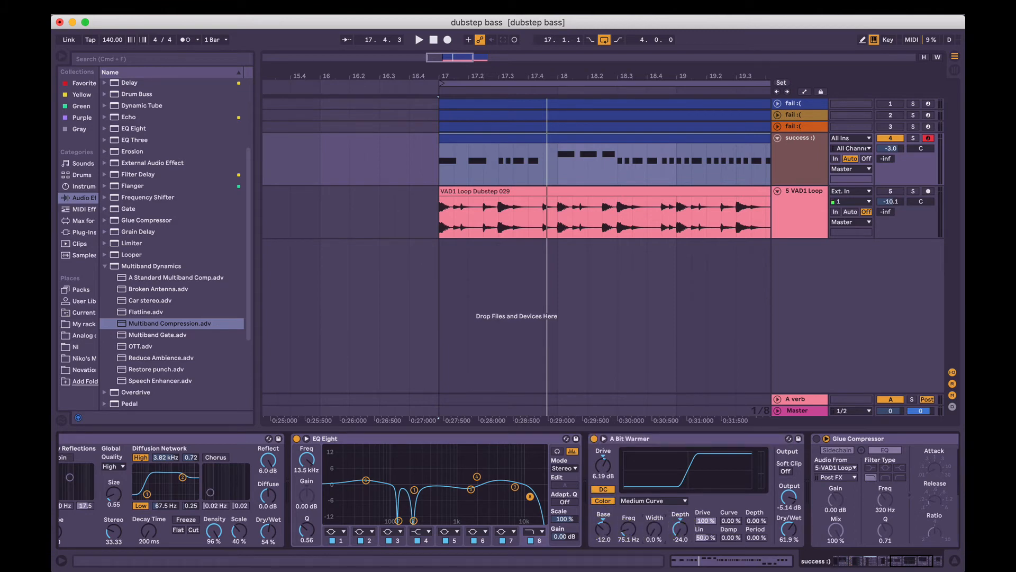
# Play the bass with the A Bit Warmer saturator off and on to compare the sound.
pyautogui.press('space')
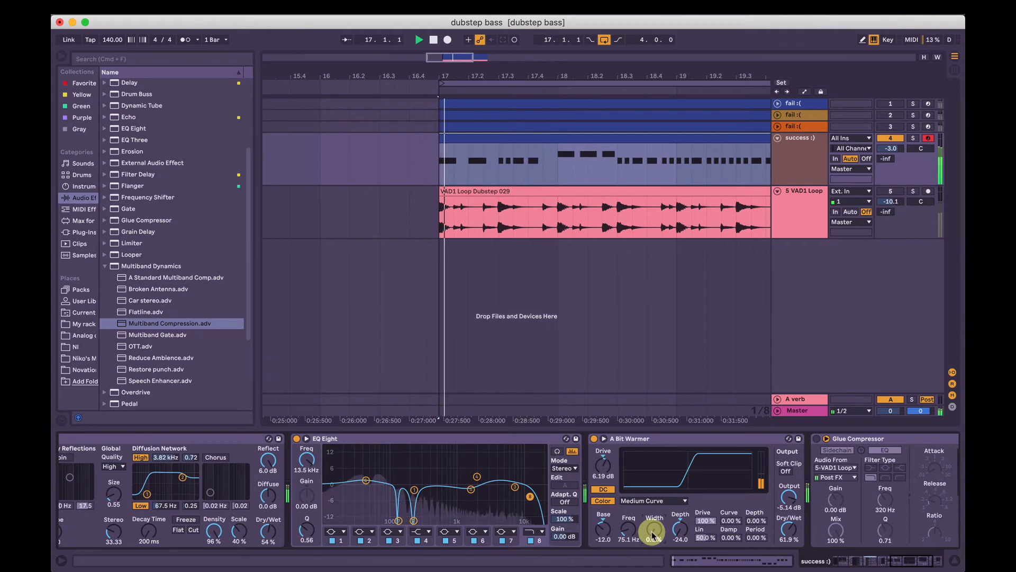
pyautogui.click(593, 438)
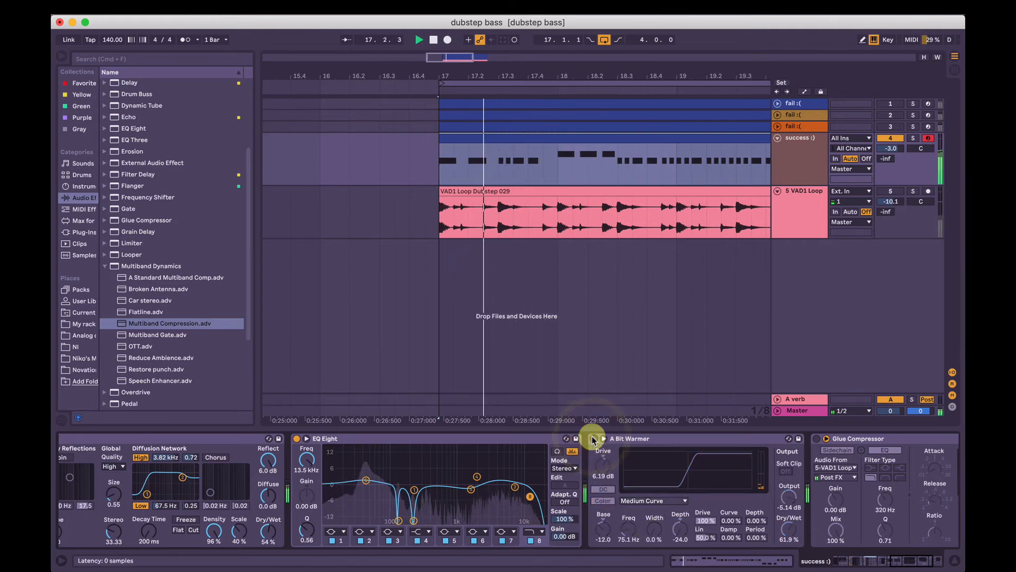
pyautogui.click(593, 438)
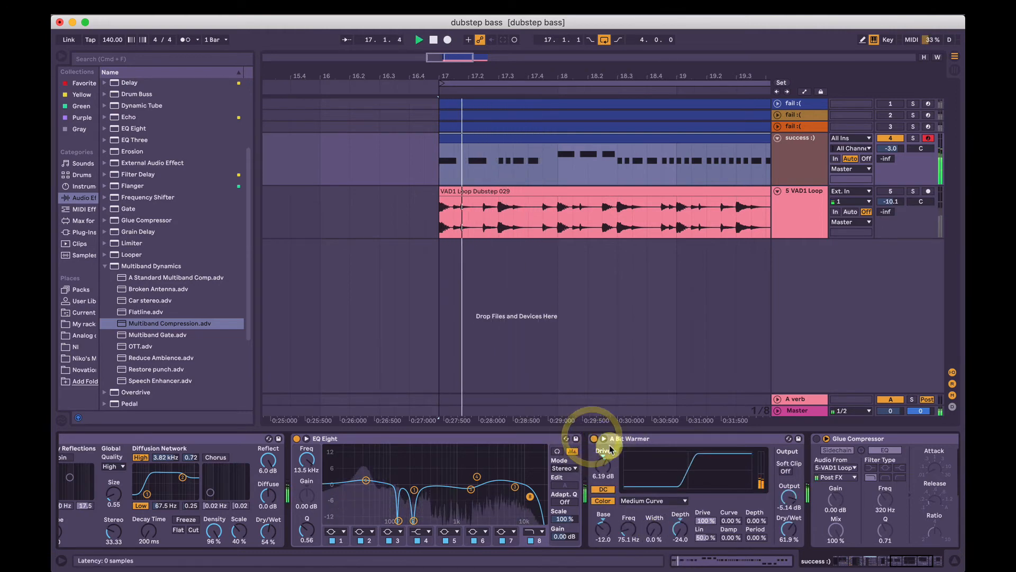
# Turn on the sidechained Glue Compressor at the end of the chain and play the bass through it.
pyautogui.hscroll(5, 704, 449)
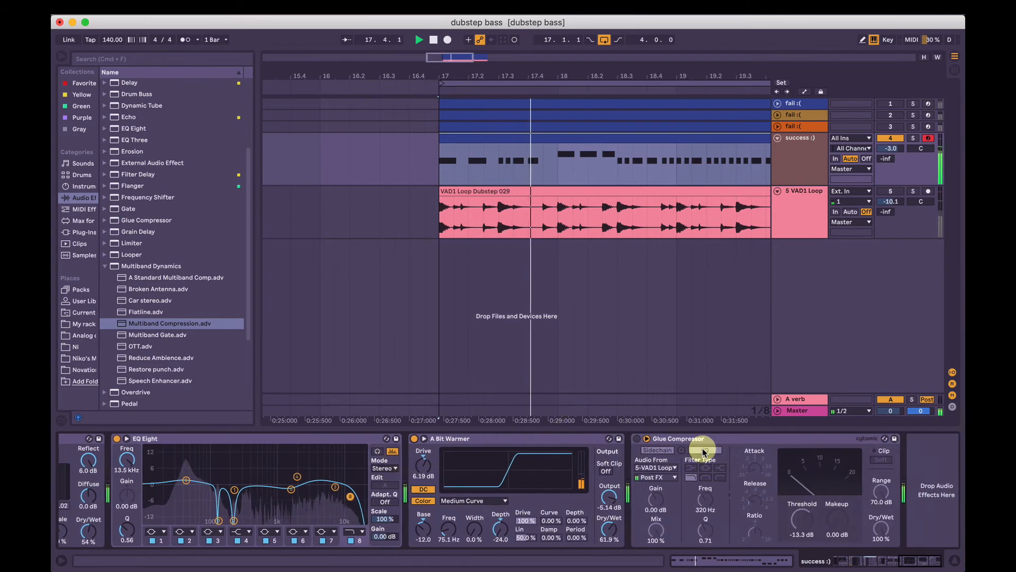
pyautogui.click(637, 438)
pyautogui.press('space')
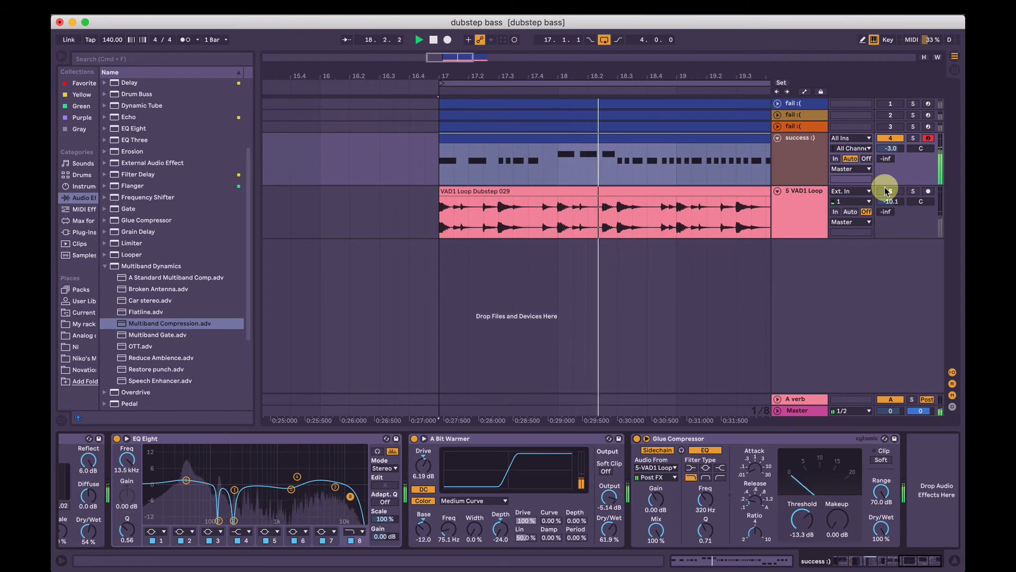
pyautogui.press('space')
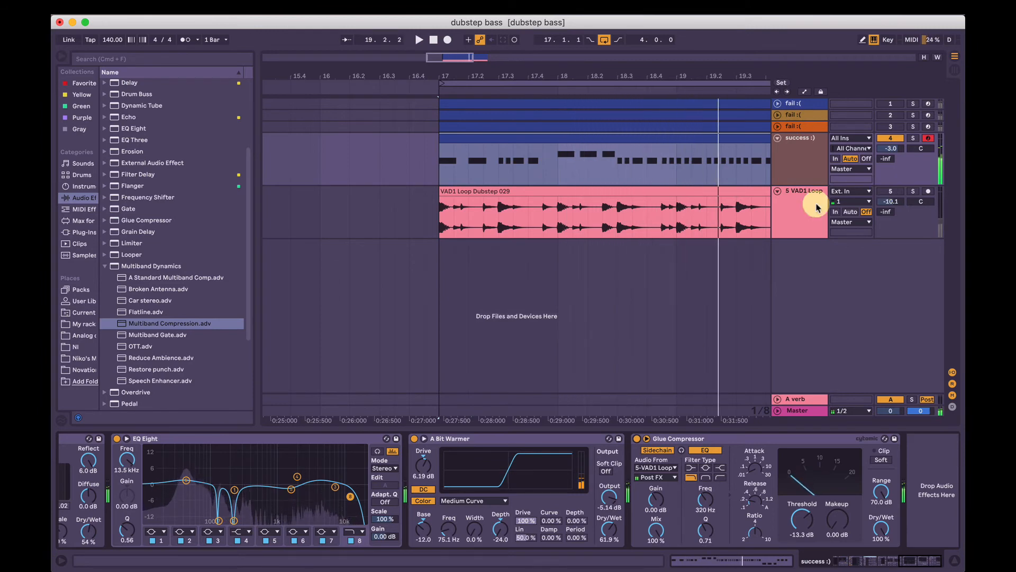
# Activate the VAD1 Loop drum track and play the whole four-bar loop together with the bass.
pyautogui.click(894, 191)
pyautogui.moveTo(669, 75); pyautogui.dragTo(560, 76)
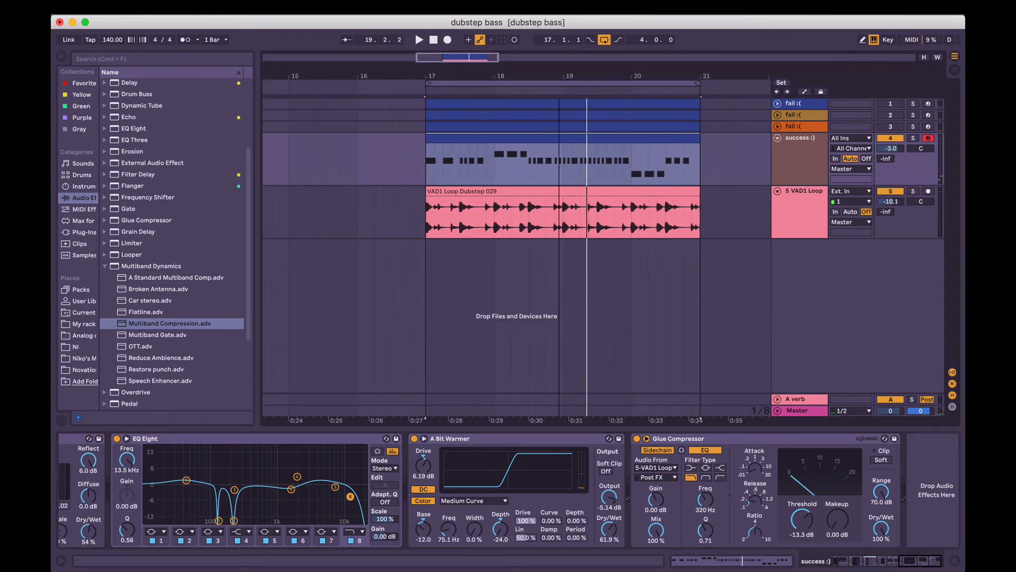
pyautogui.press('space')
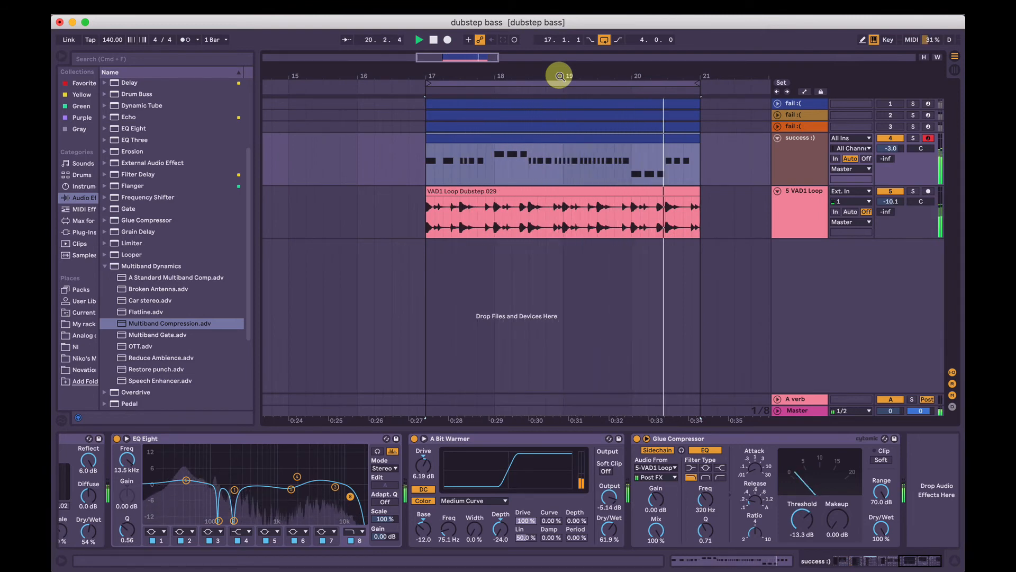
pyautogui.press('space')
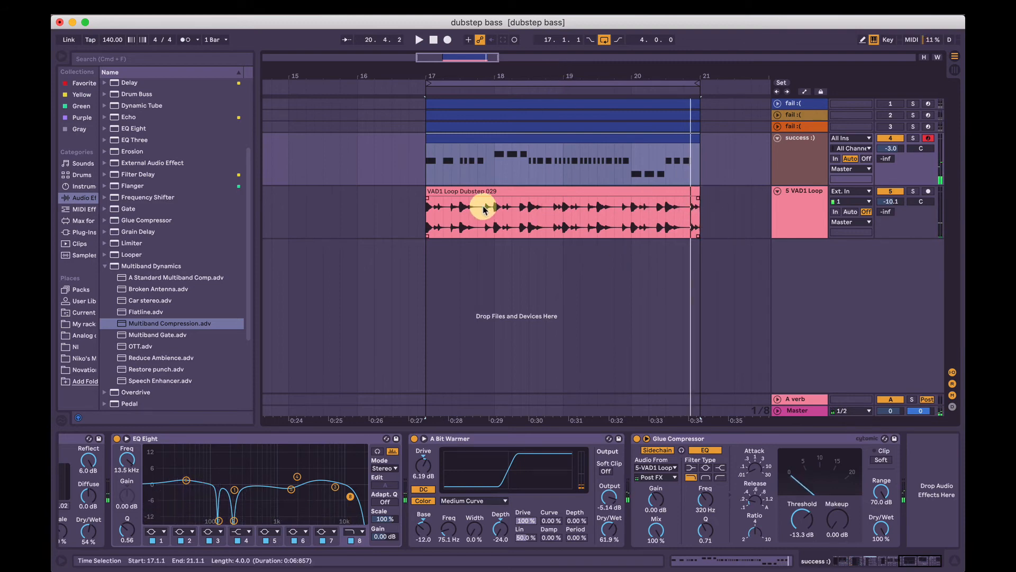
# Select the VAD1 Loop Dubstep 029 clip and listen to how the drum loop works with the bass.
pyautogui.moveTo(698, 228); pyautogui.dragTo(424, 209)
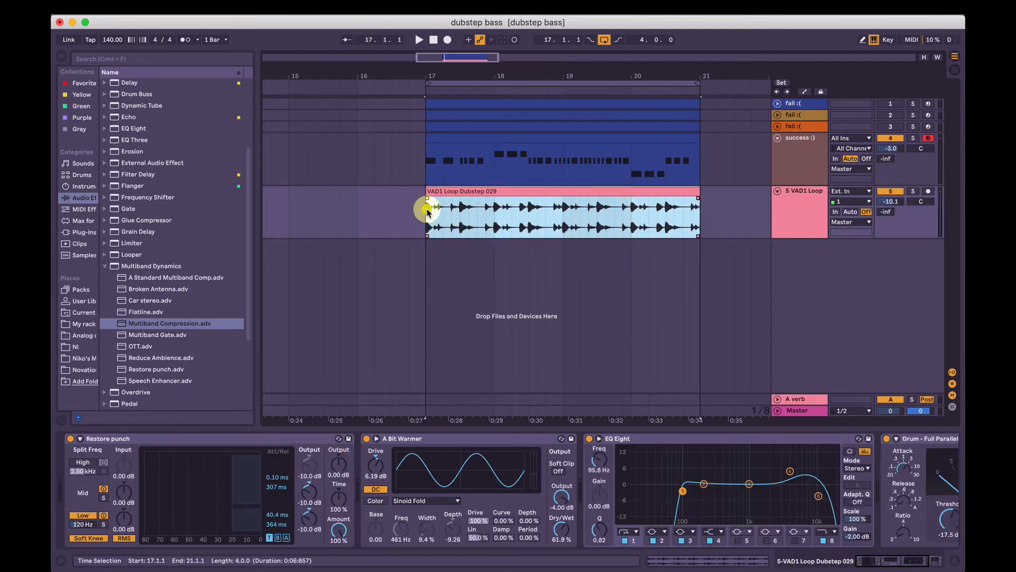
pyautogui.click(446, 194)
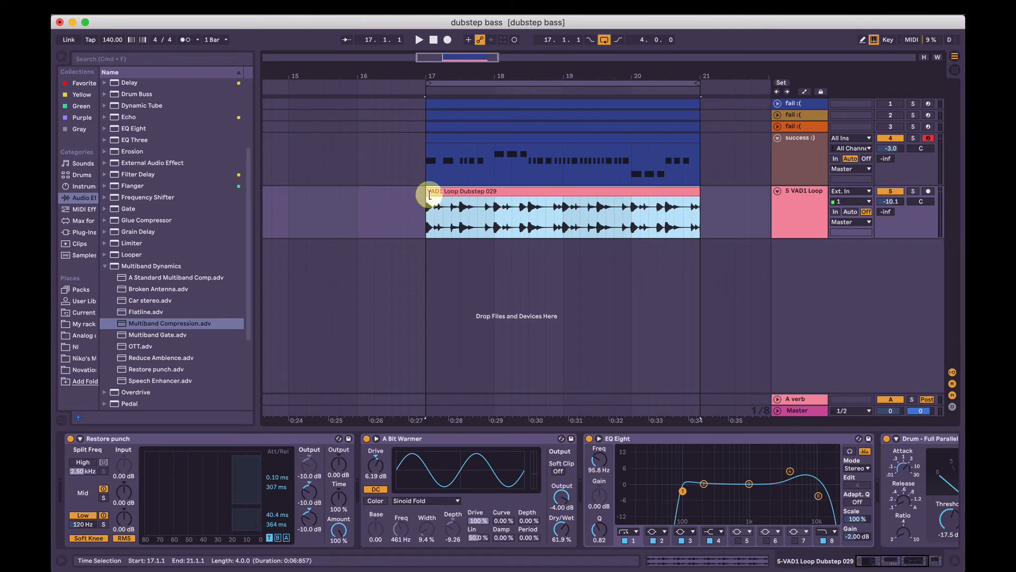
pyautogui.click(453, 192)
pyautogui.click(478, 209)
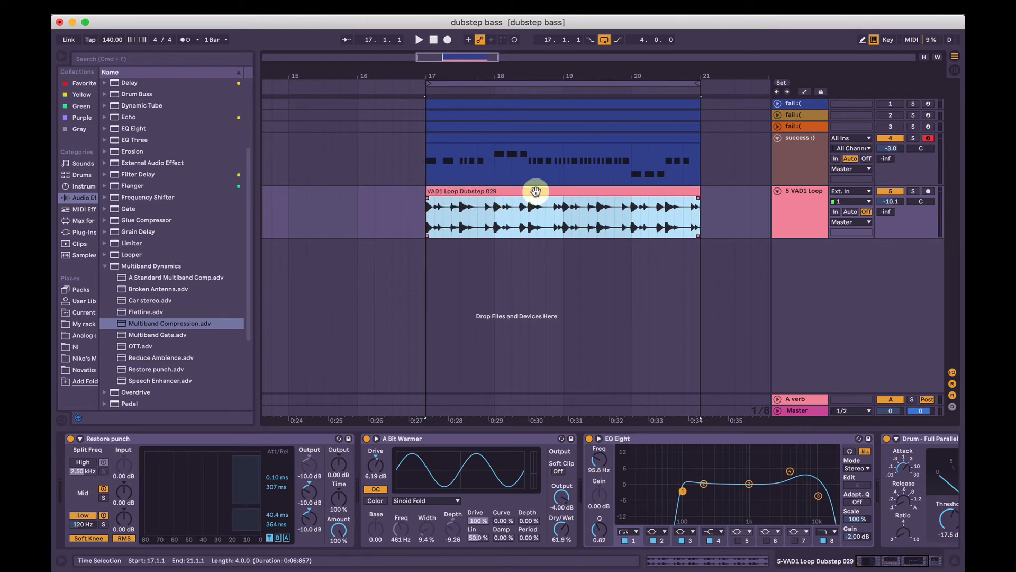
pyautogui.press('space')
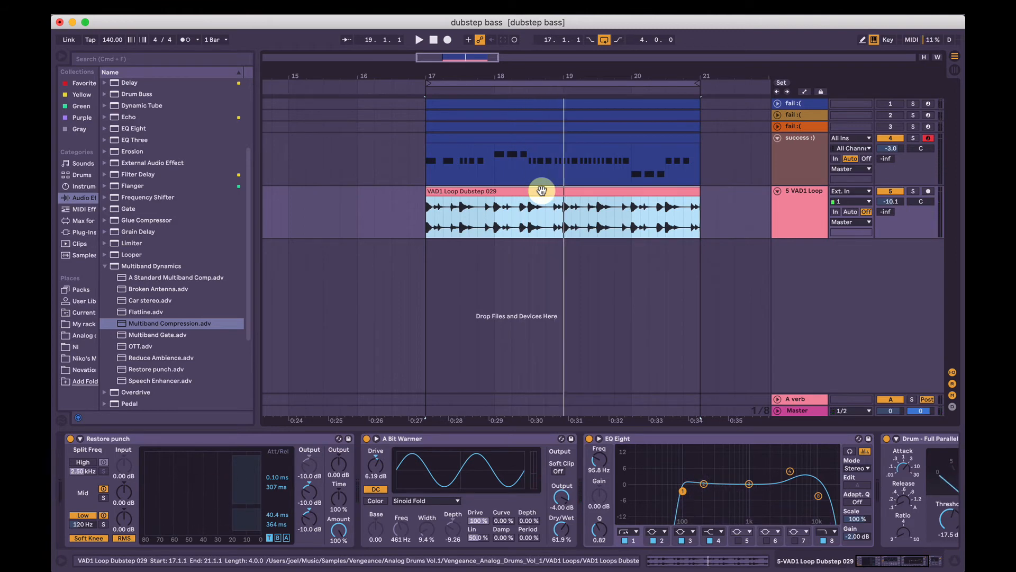
pyautogui.click(564, 212)
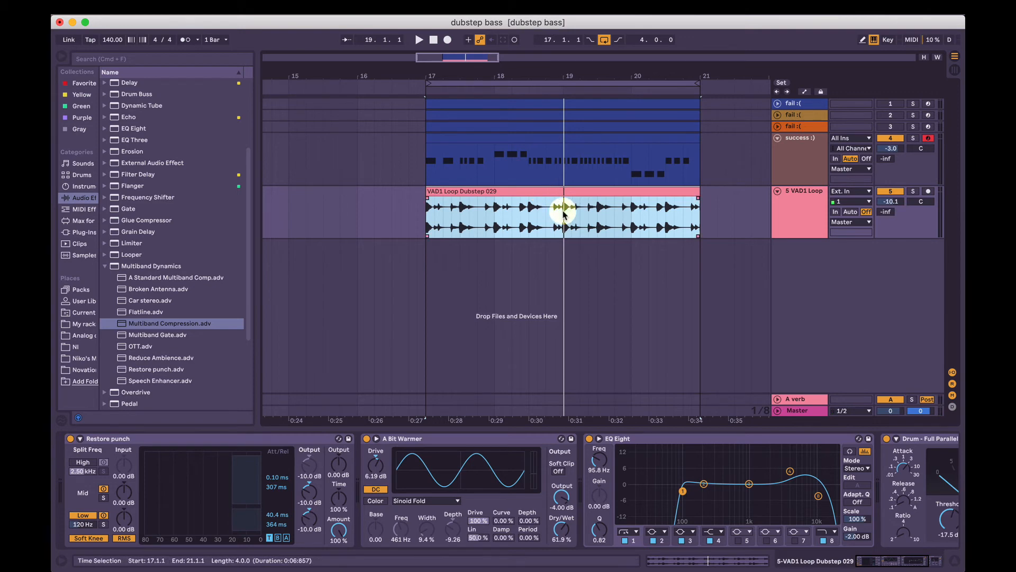
pyautogui.click(564, 212)
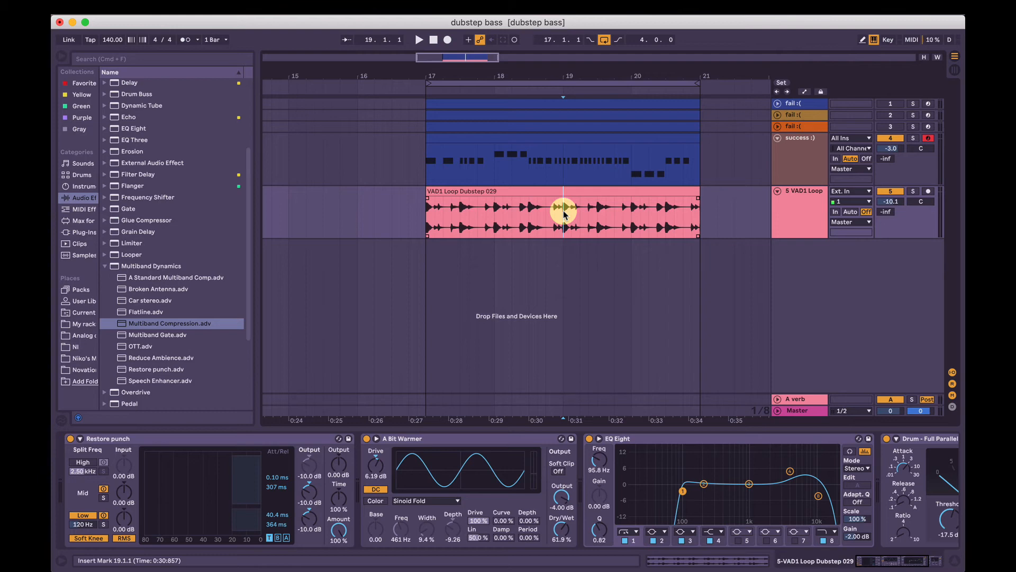
# Solo and play the three "fail :(" tracks one after another to compare their sounds.
pyautogui.click(793, 103)
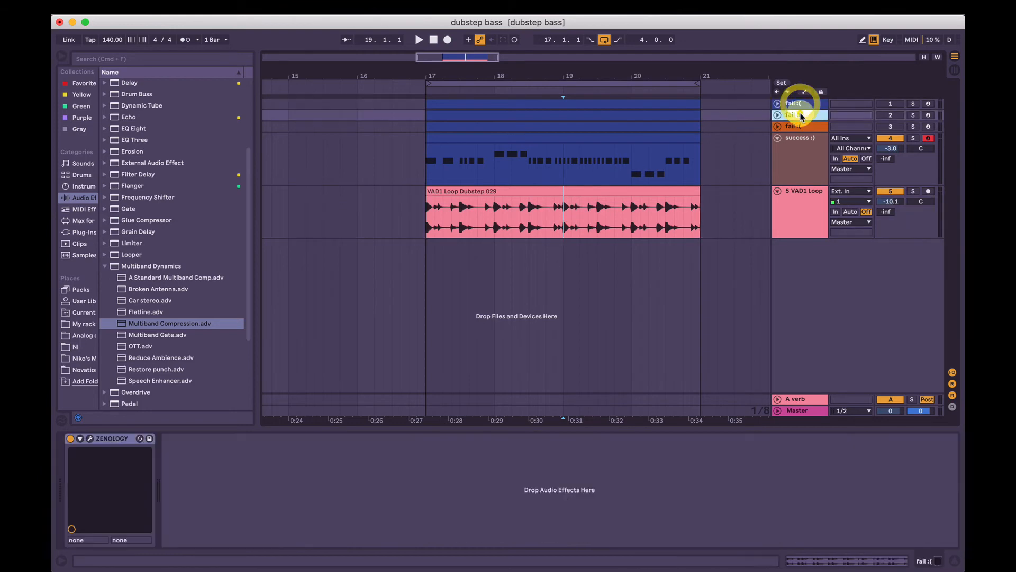
pyautogui.click(794, 126)
pyautogui.click(913, 104)
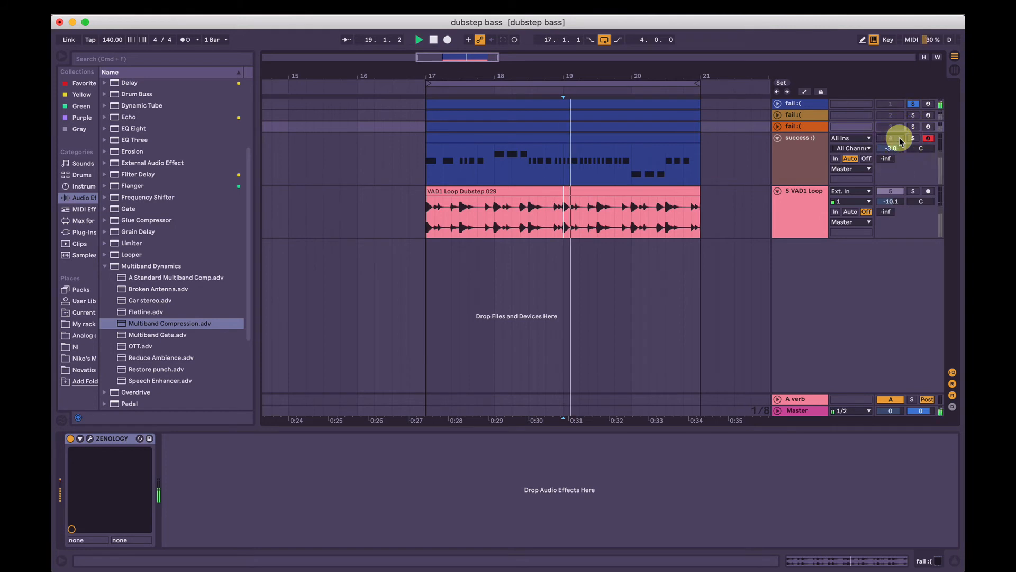
pyautogui.click(561, 102)
pyautogui.press('space')
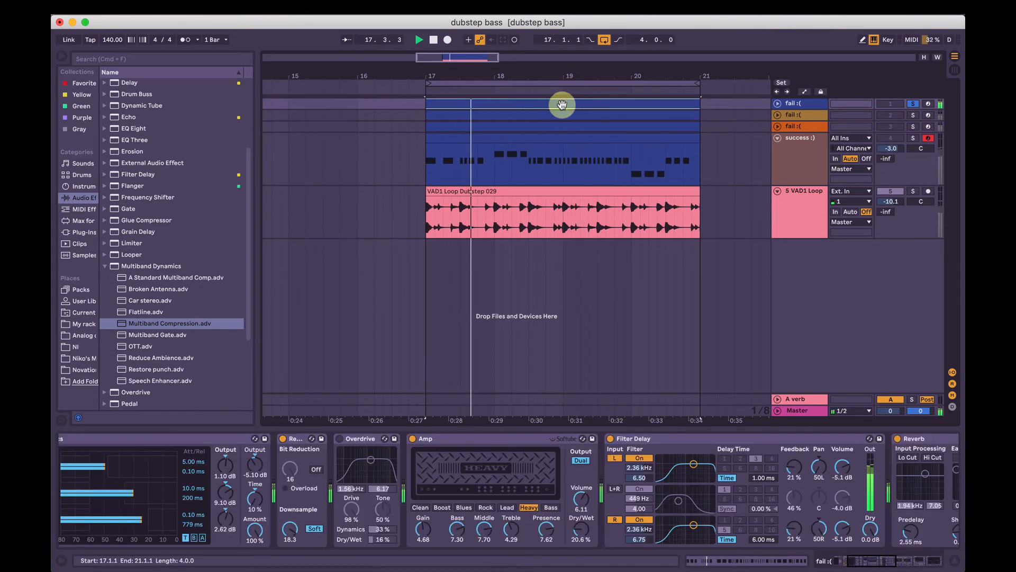
pyautogui.press('space')
pyautogui.click(914, 116)
pyautogui.press('space')
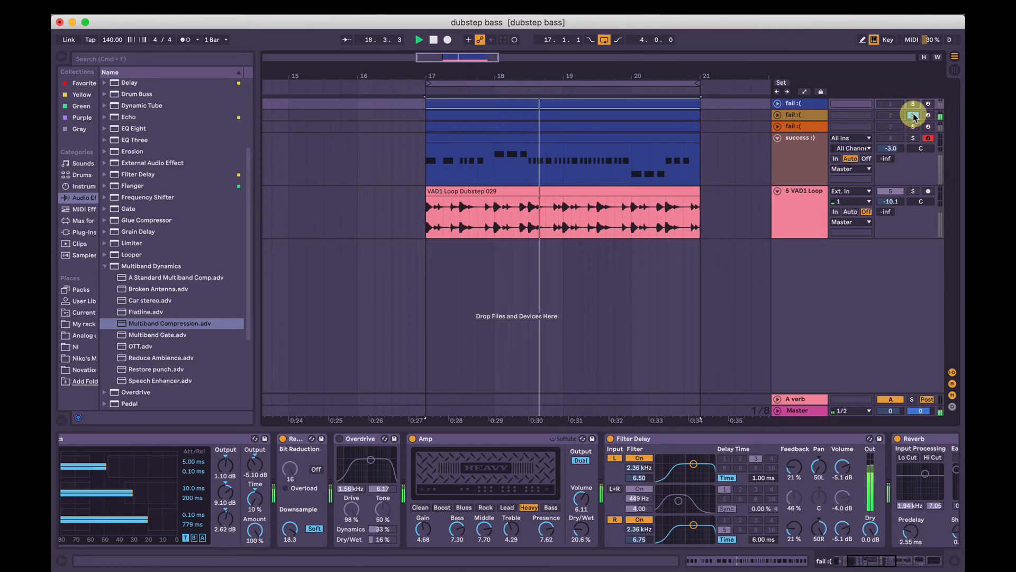
pyautogui.press('space')
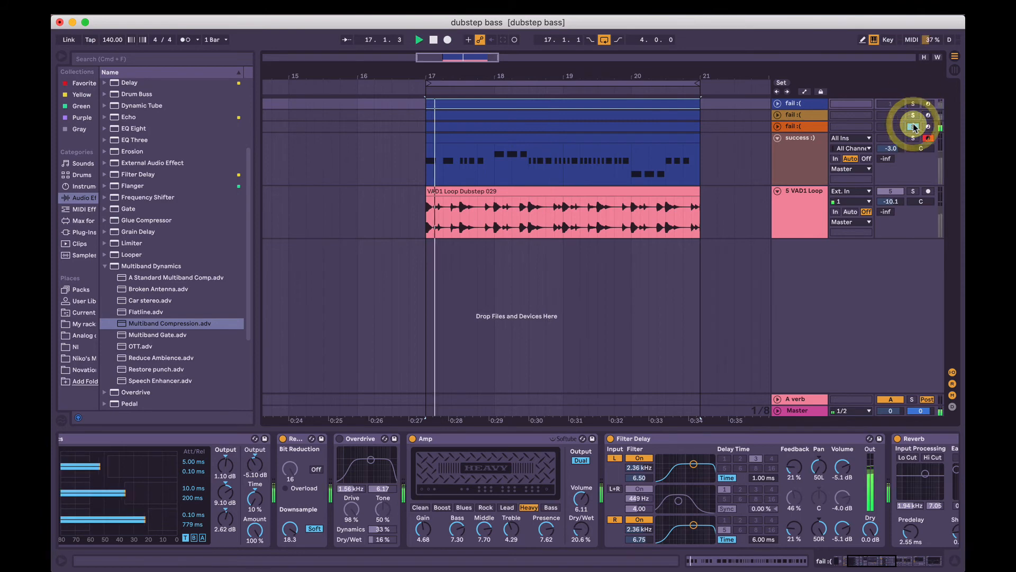
pyautogui.click(913, 127)
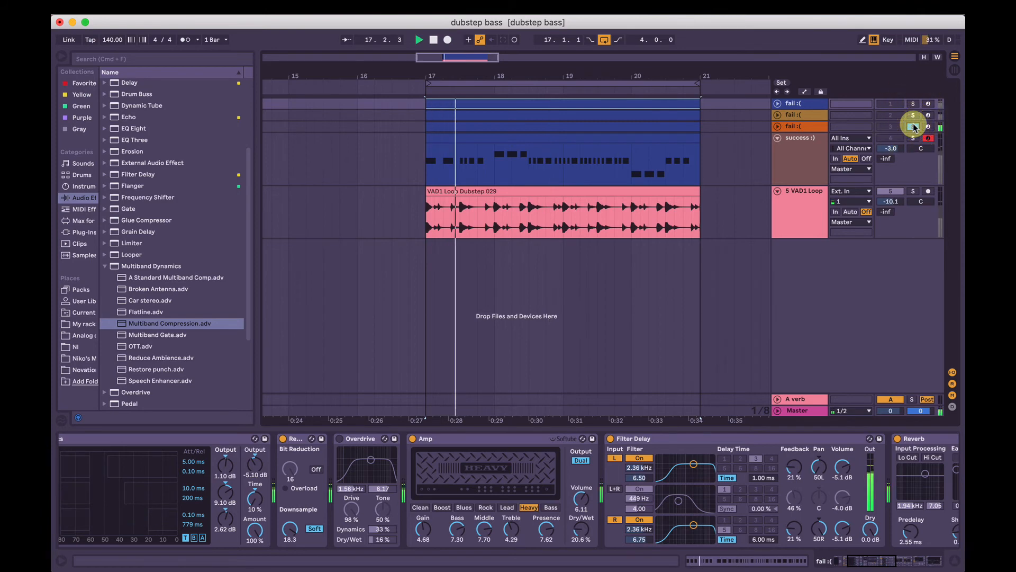
# Select and copy the "success :)" track's complete effect chain, from the Amp through the Glue Compressor.
pyautogui.click(792, 127)
pyautogui.click(809, 153)
pyautogui.click(708, 438)
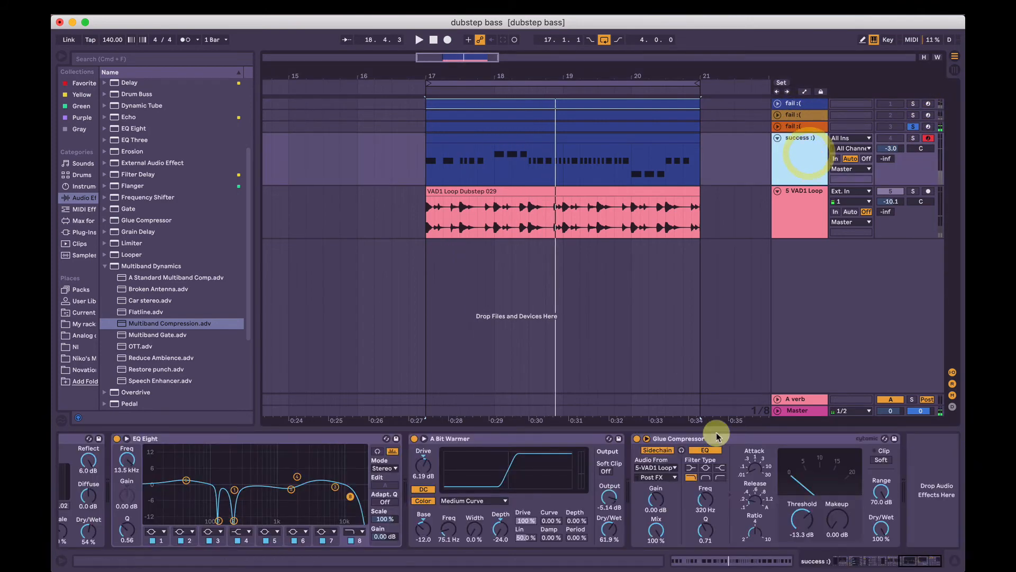
pyautogui.press('space')
pyautogui.hscroll(-20, 708, 442)
pyautogui.keyDown('shift'); pyautogui.click(216, 441); pyautogui.keyUp('shift')
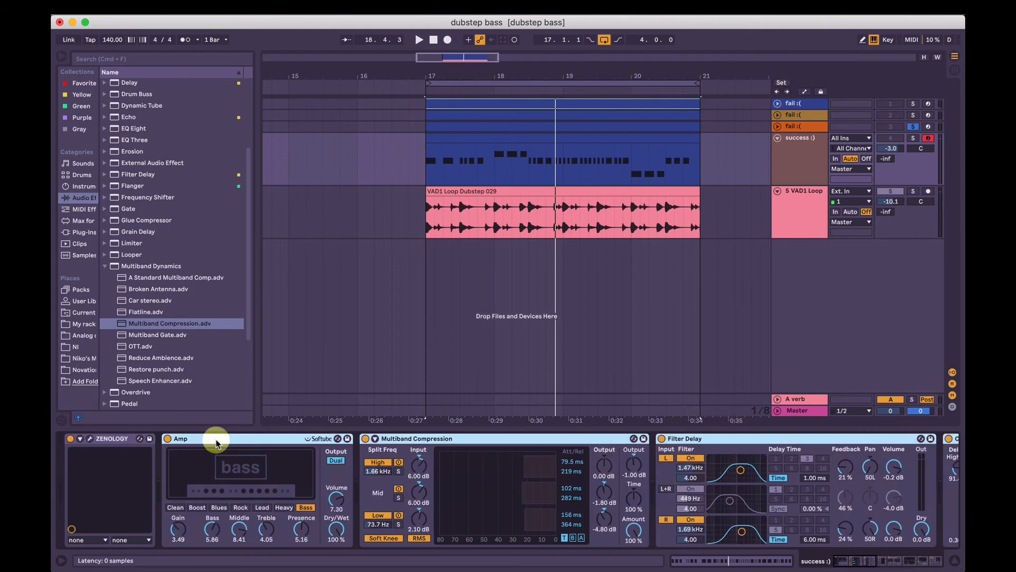
# Paste the copied effect chain after ZENOLOGY on the third "fail :(" track and play it soloed.
pyautogui.click(796, 126)
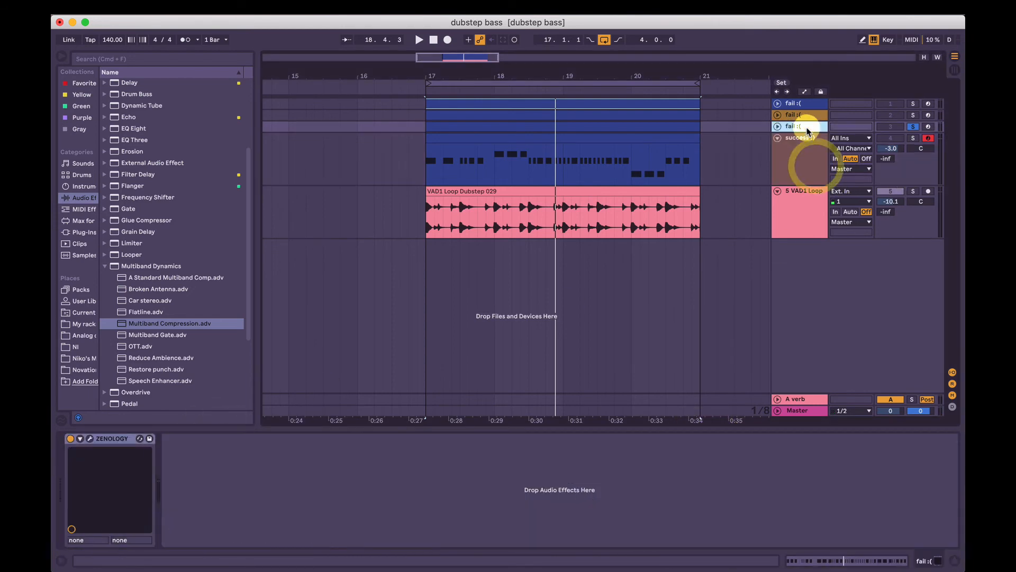
pyautogui.click(652, 420)
pyautogui.click(636, 468)
pyautogui.press('super+v')
pyautogui.press('space')
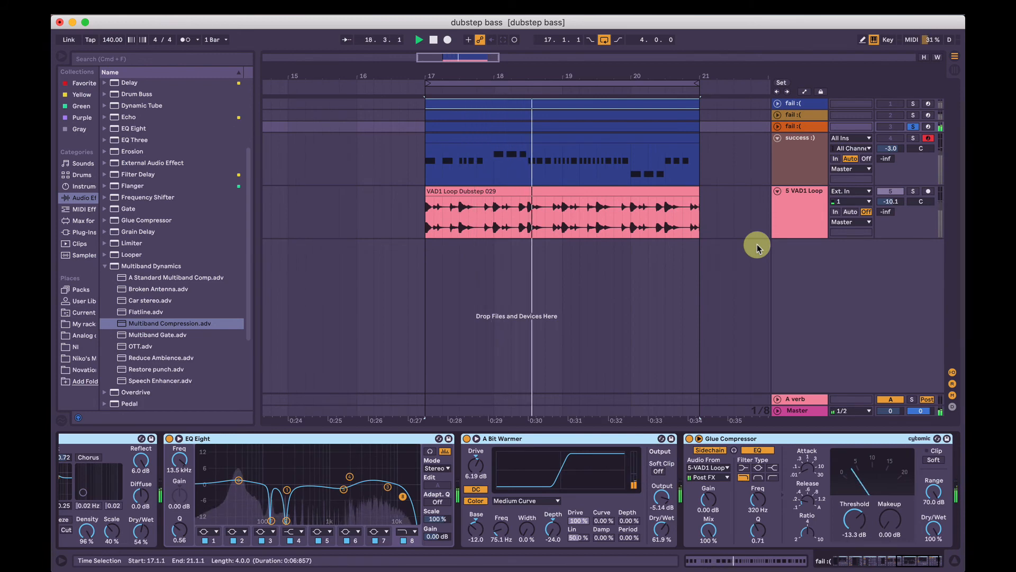
# Unfold the third "fail :(" track and open its ZENOLOGY Pro editor.
pyautogui.click(778, 126)
pyautogui.click(691, 227)
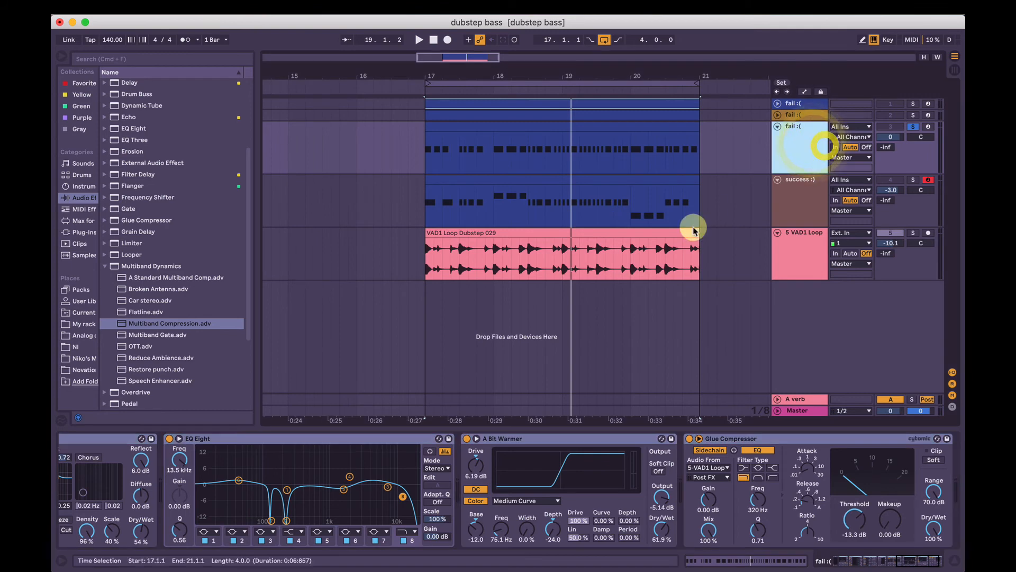
pyautogui.click(63, 460)
pyautogui.click(88, 440)
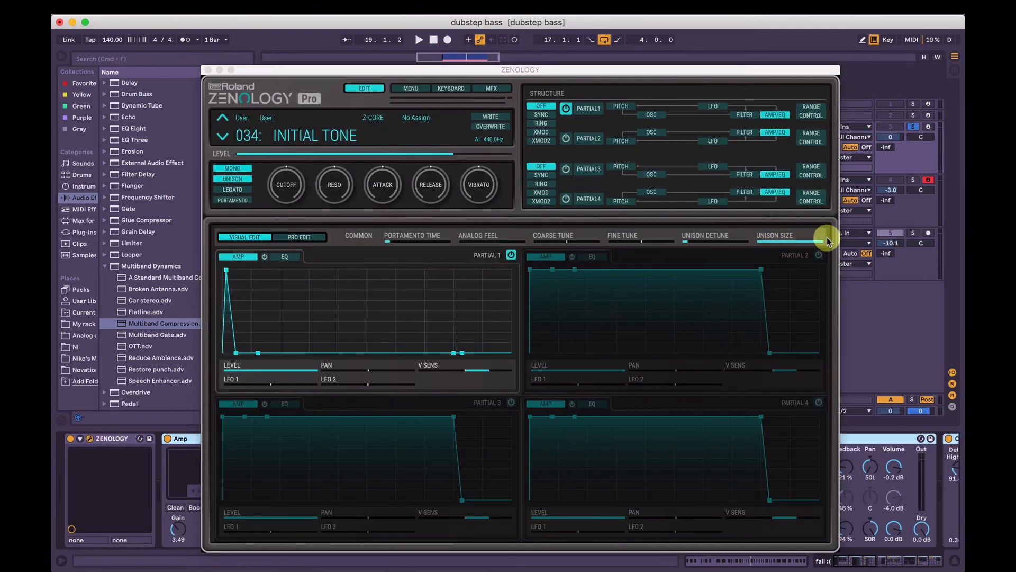
# Examine Partial 1's oscillator waveform, MG filter and tempo-synced LFO 1 settings.
pyautogui.click(585, 108)
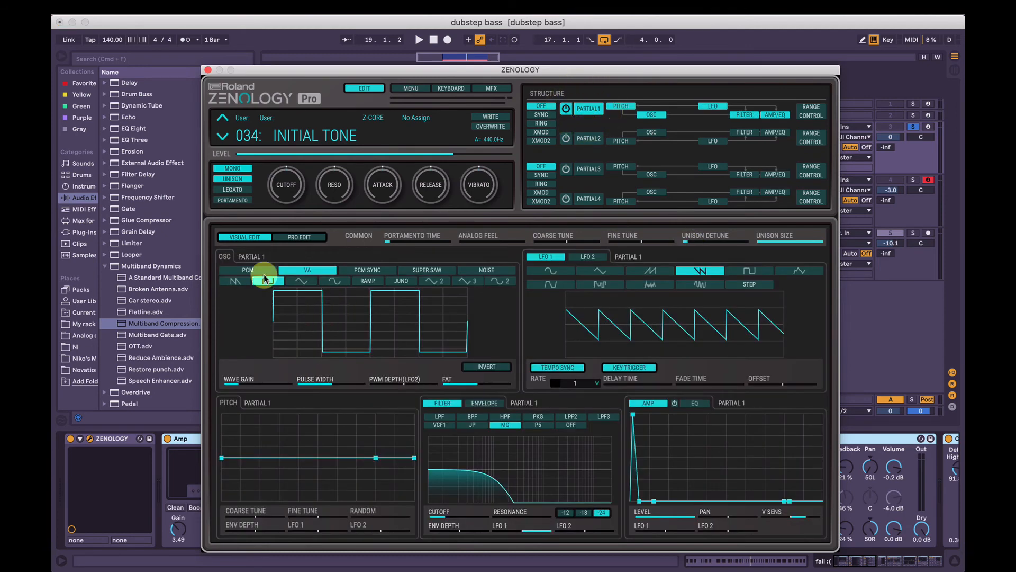
pyautogui.click(717, 107)
pyautogui.click(745, 115)
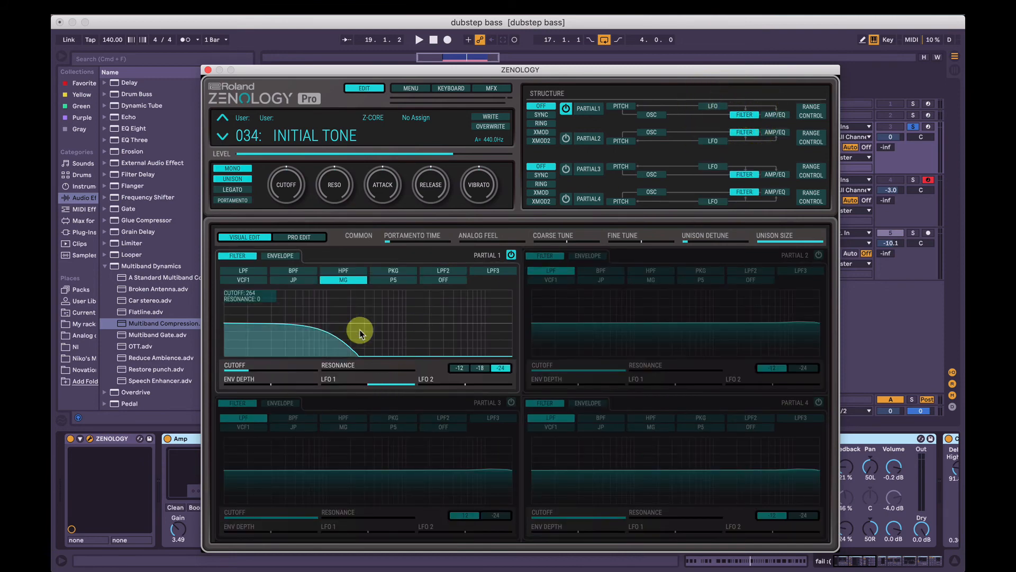
pyautogui.click(718, 107)
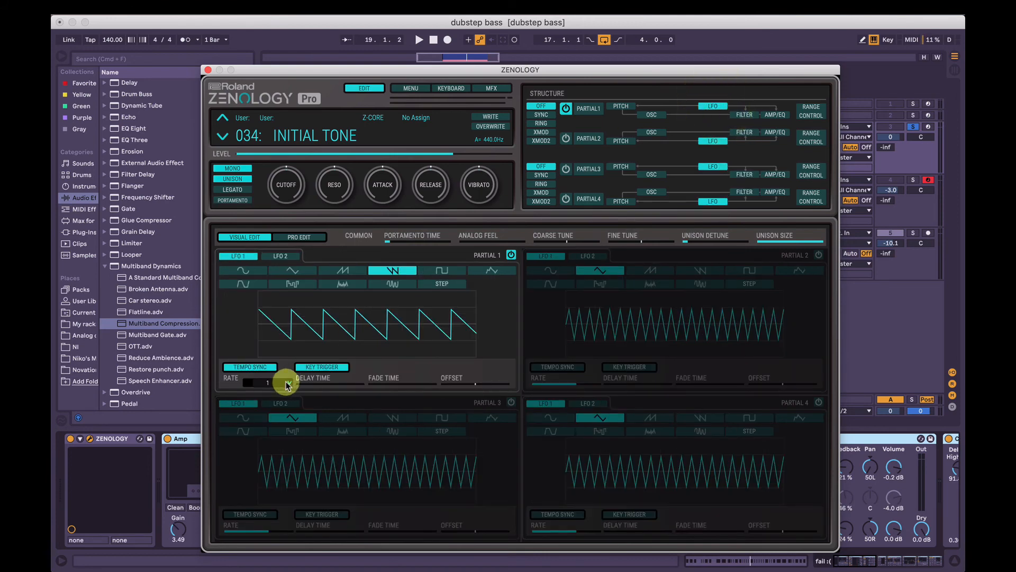
# Play the third "fail :(" track with the pasted effects and arm it for live playing.
pyautogui.press('space')
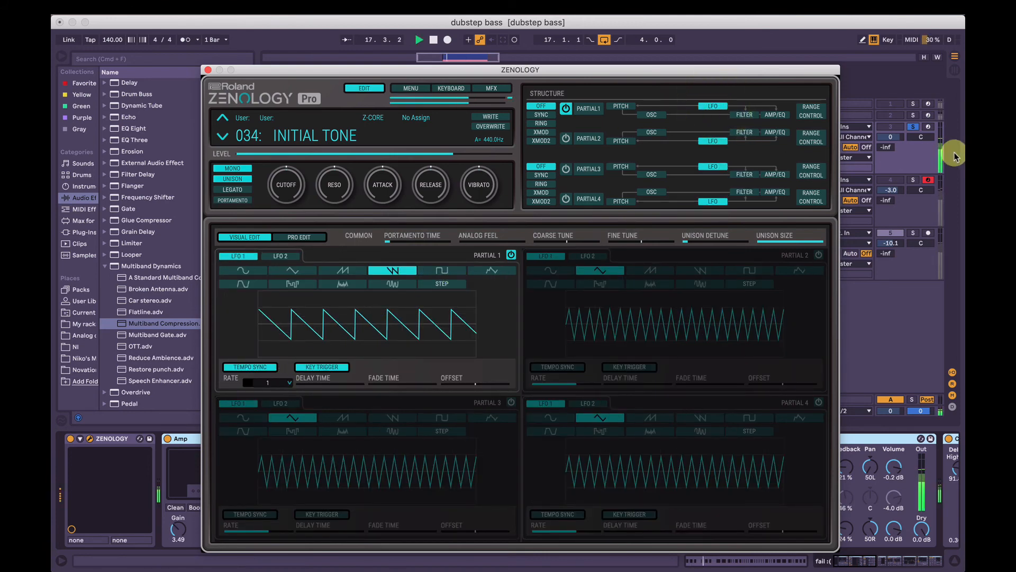
pyautogui.press('space')
pyautogui.click(930, 129)
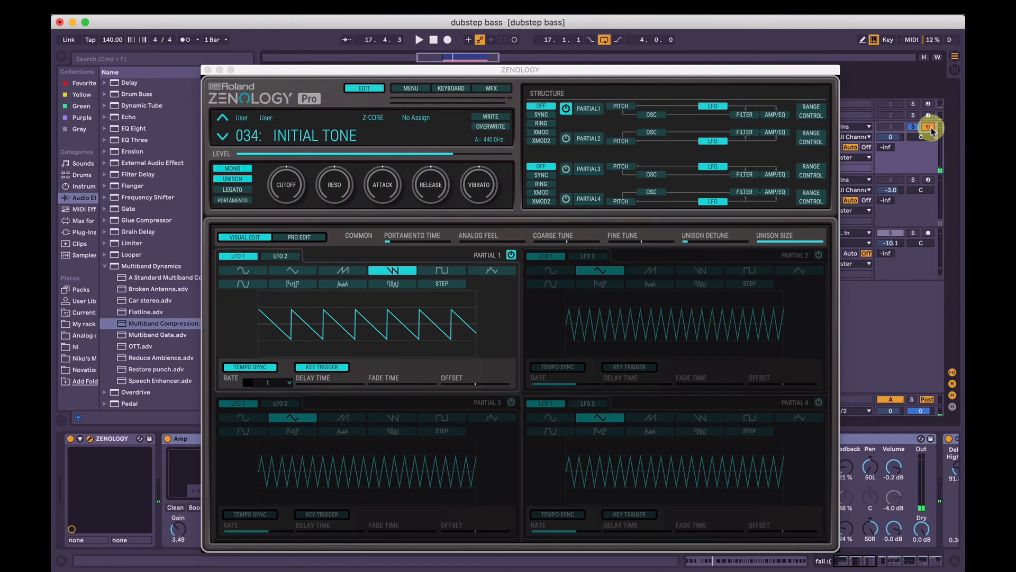
# Examine Partial 1's filter and amp envelope by switching between the two views.
pyautogui.click(750, 122)
pyautogui.click(752, 117)
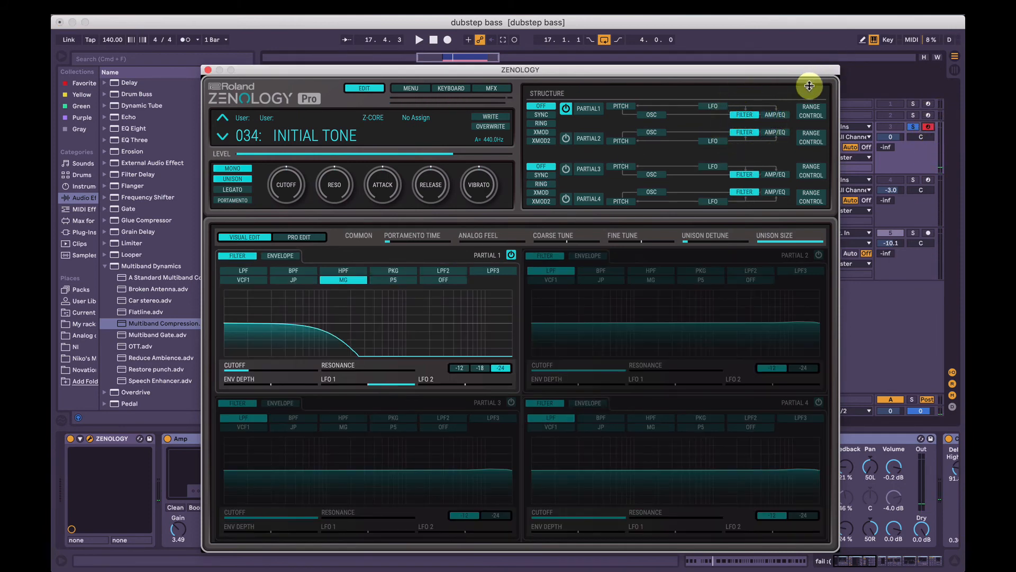
pyautogui.click(775, 113)
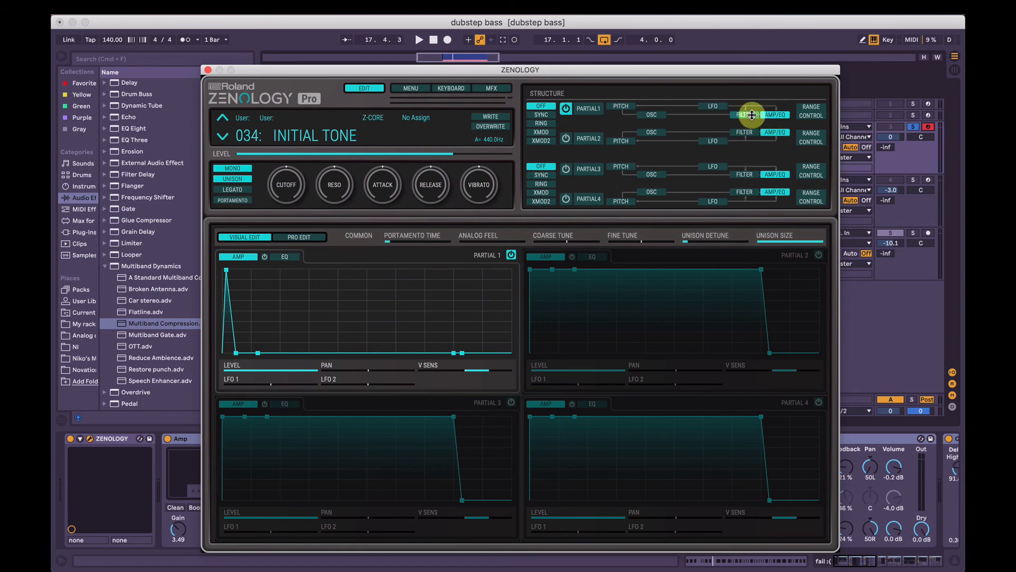
pyautogui.click(752, 115)
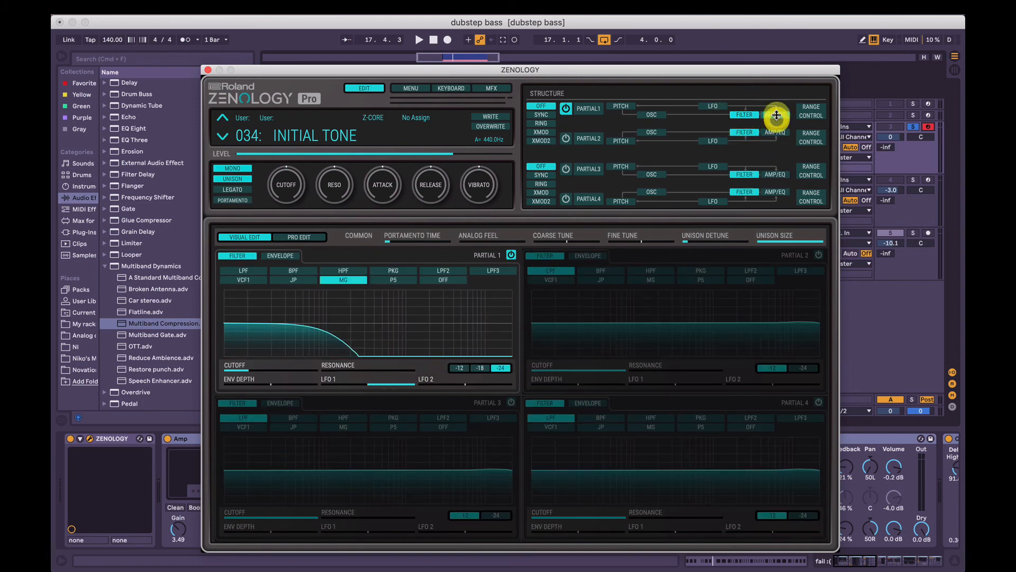
# Raise the third point of Partial 1's amp envelope to full level so the sound sustains while the track plays.
pyautogui.click(777, 114)
pyautogui.press('space')
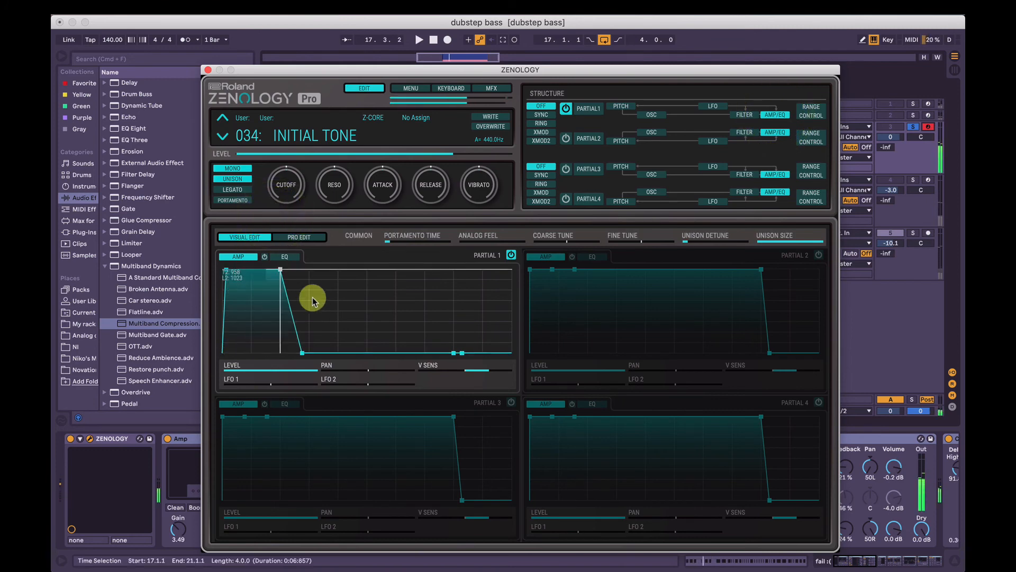
pyautogui.moveTo(301, 352); pyautogui.dragTo(314, 254)
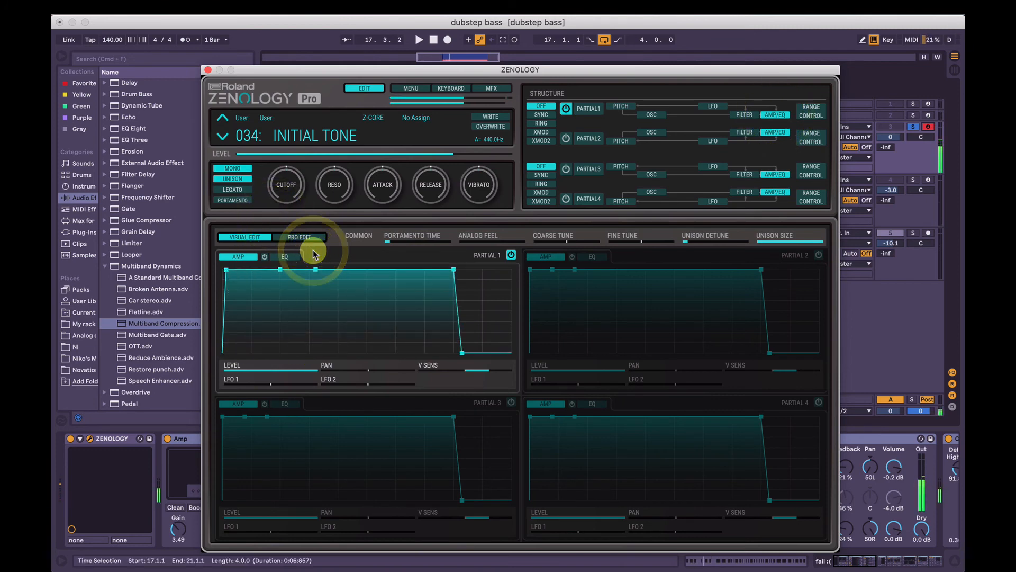
# Check Partial 1's filter and LFO, and shape its amp envelope into a short spike by lowering the second and third points to zero.
pyautogui.click(747, 115)
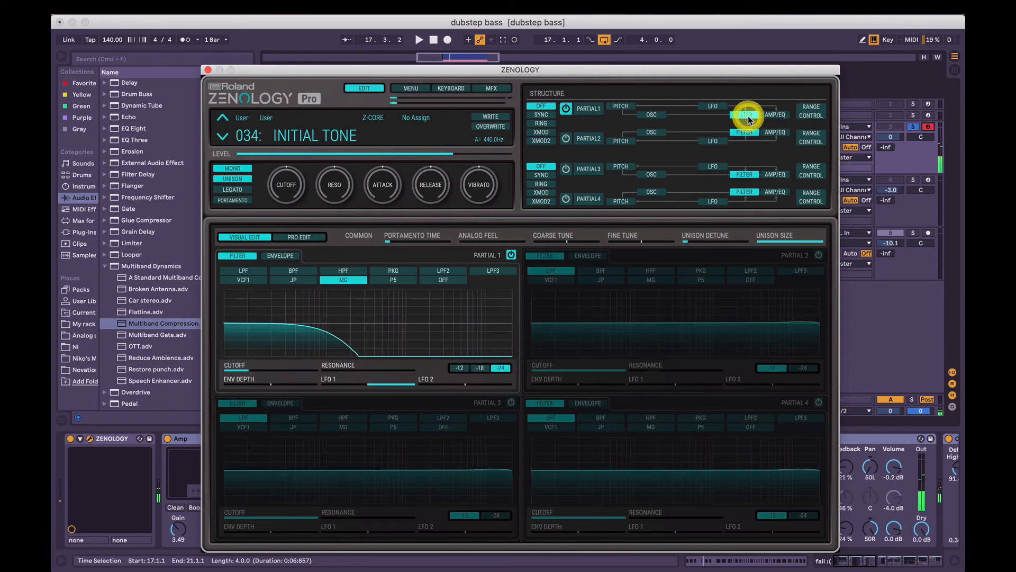
pyautogui.click(715, 106)
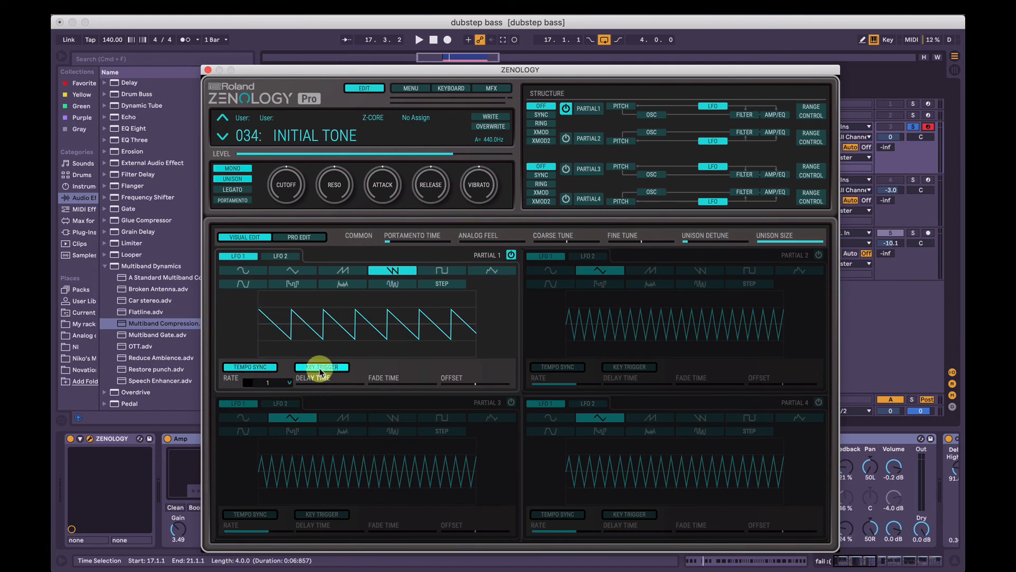
pyautogui.click(775, 114)
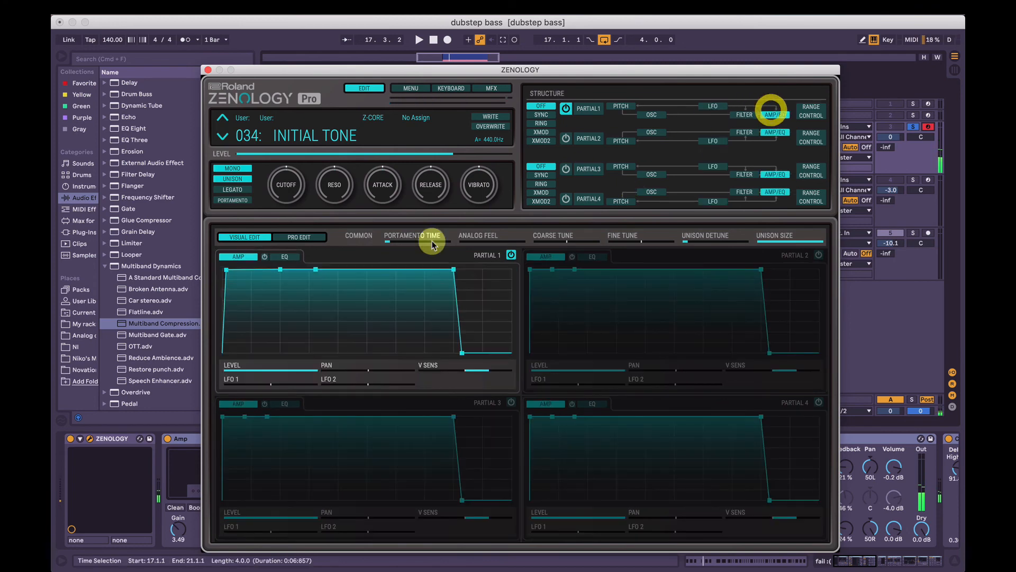
pyautogui.moveTo(283, 269); pyautogui.dragTo(237, 371)
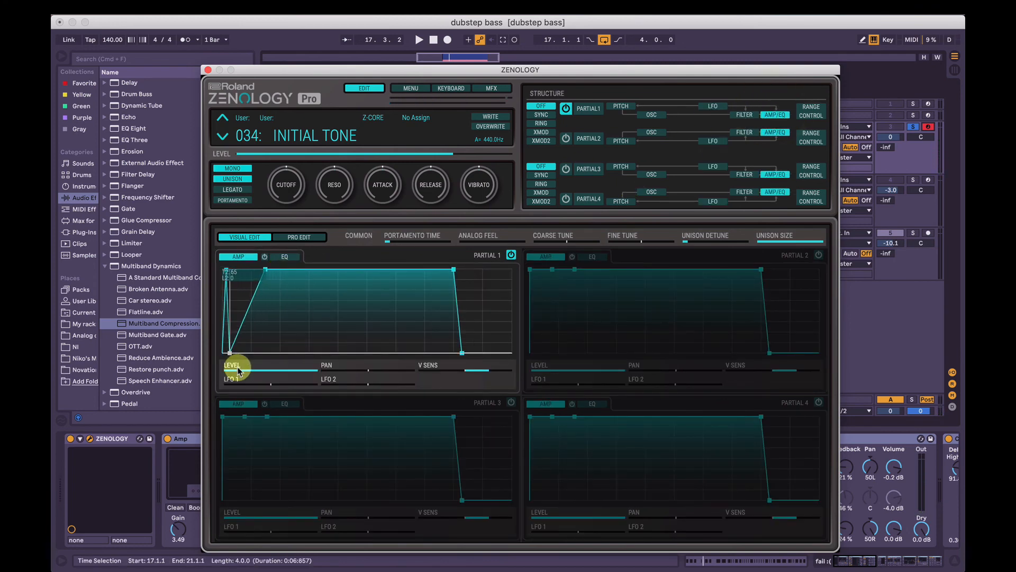
pyautogui.moveTo(265, 269); pyautogui.dragTo(232, 352)
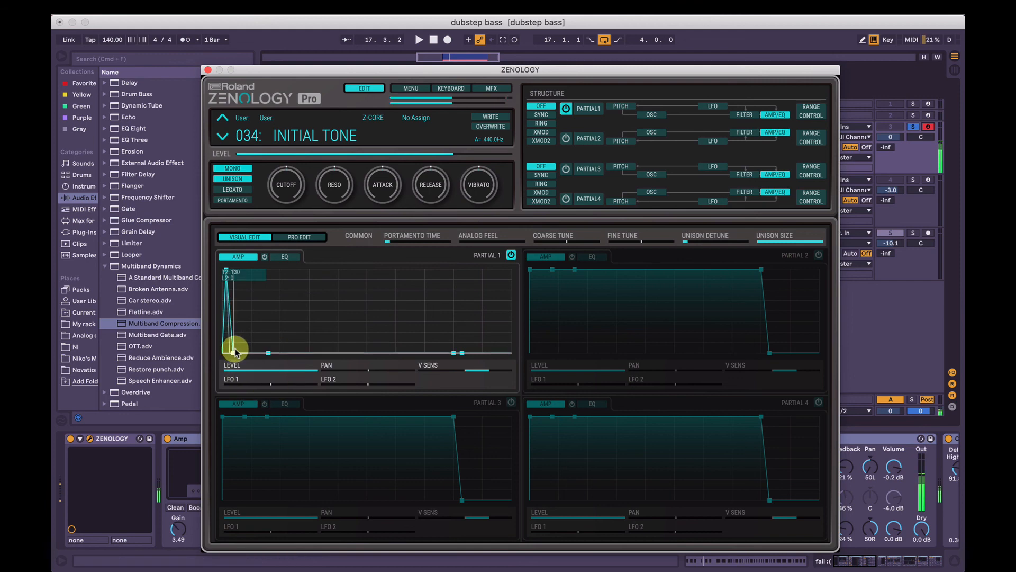
pyautogui.moveTo(237, 353); pyautogui.dragTo(236, 347)
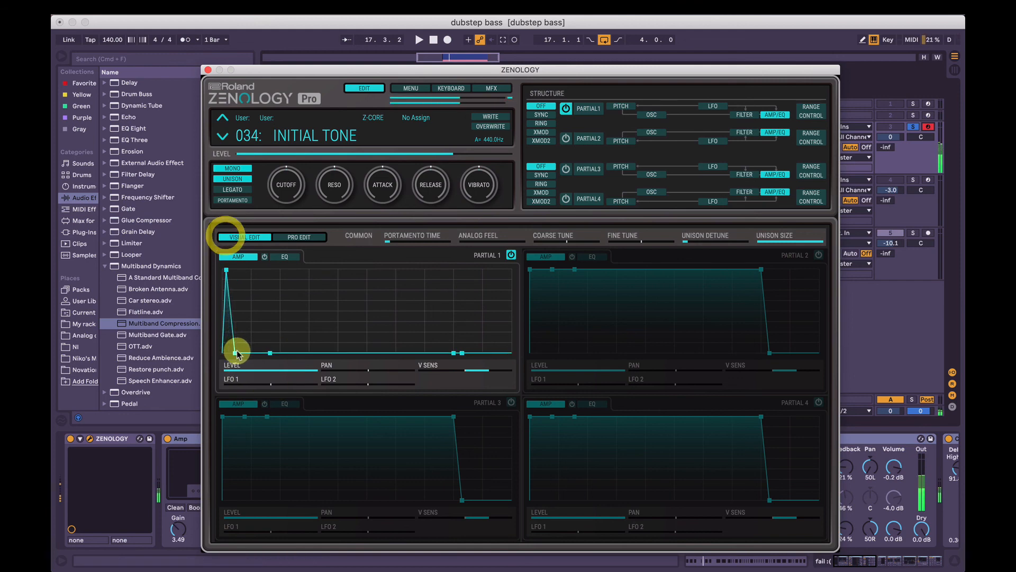
# Close the ZENOLOGY editor and compare the third "fail :(" track with its effects deactivated and reactivated during playback.
pyautogui.click(208, 70)
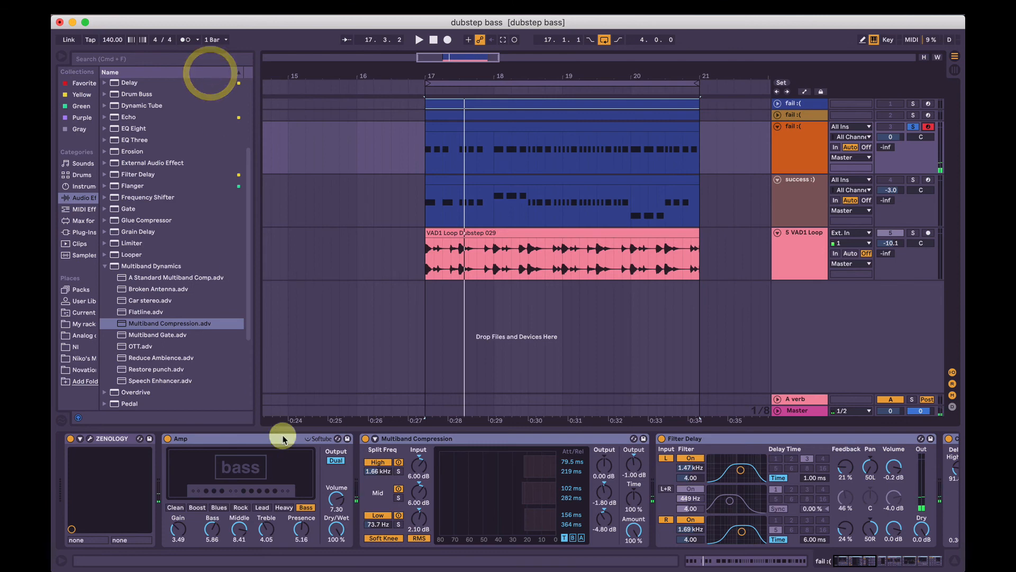
pyautogui.hscroll(10, 281, 436)
pyautogui.press('0')
pyautogui.press('space')
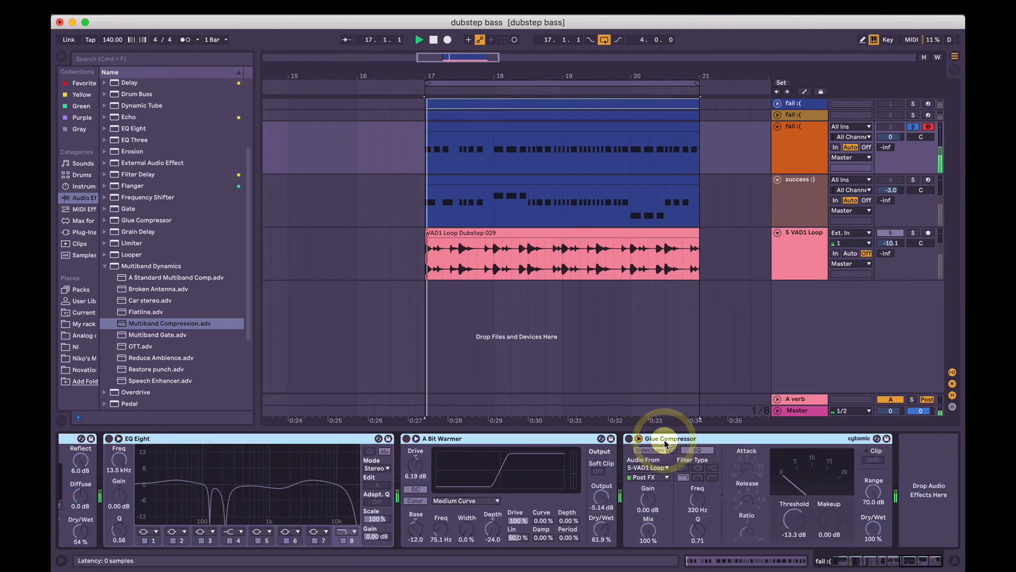
pyautogui.press('0')
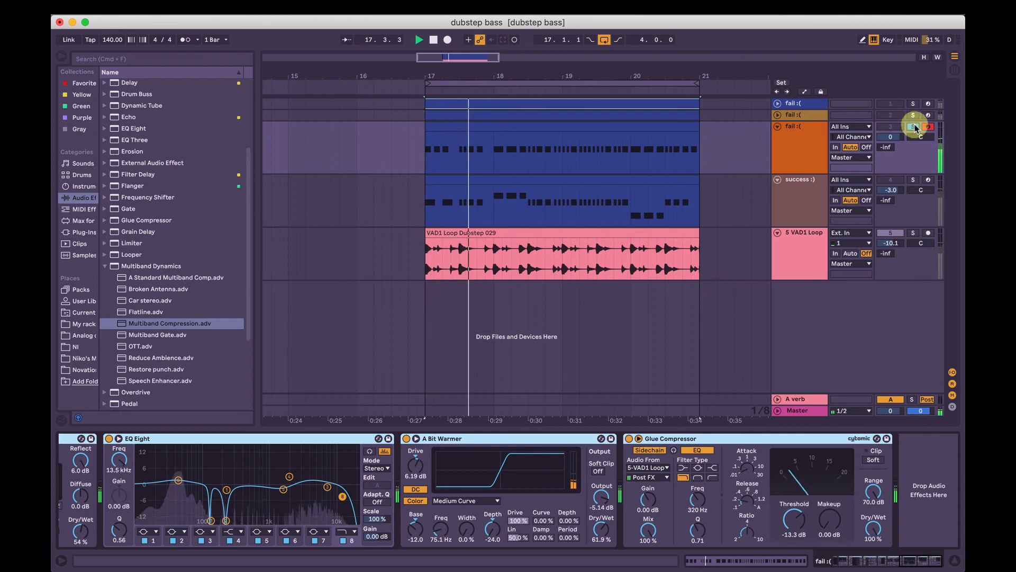
# Compare the loops by soloing and playing the "success :)" track and the third "fail :(" track together and alternately.
pyautogui.click(911, 180)
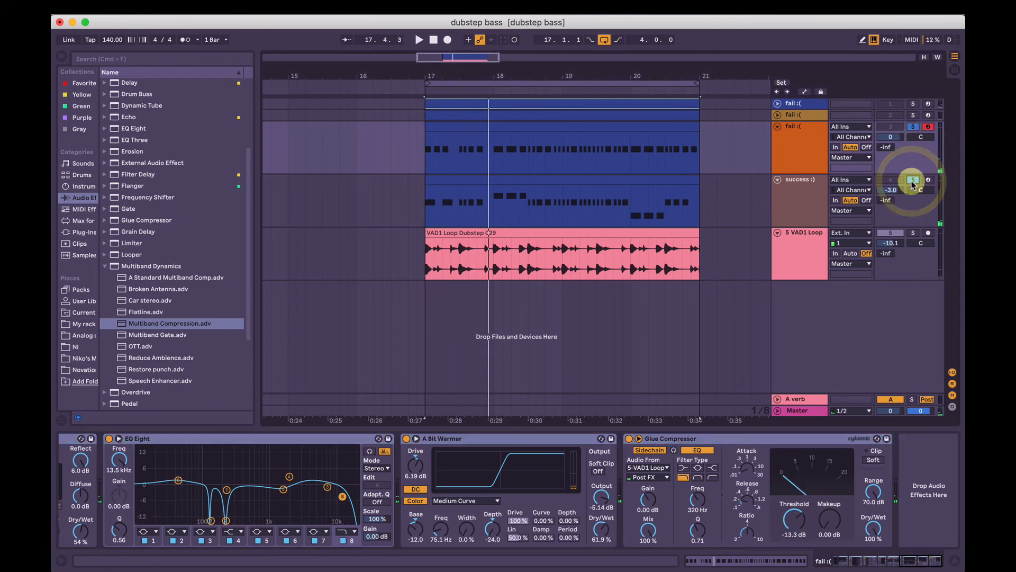
pyautogui.press('space')
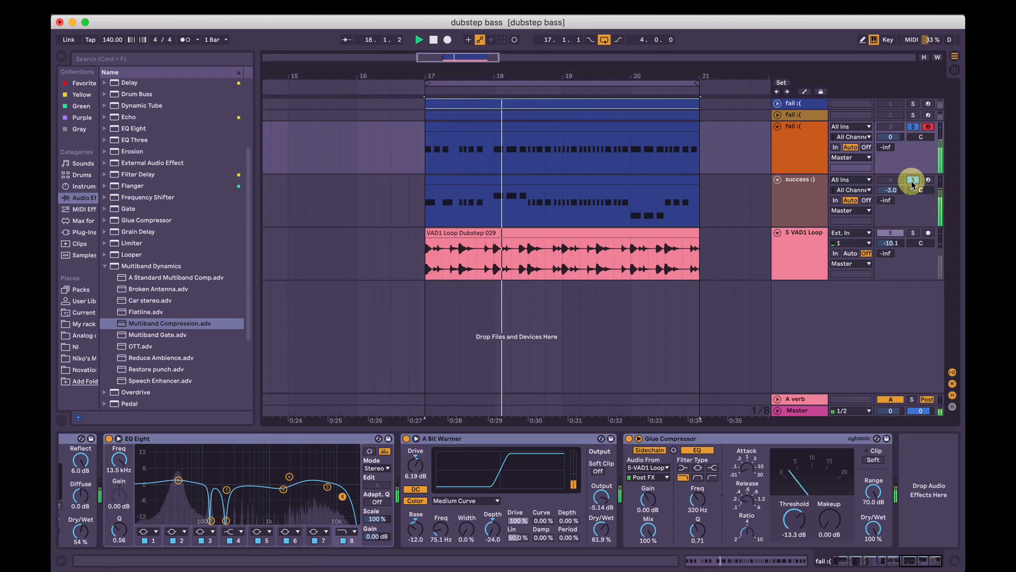
pyautogui.click(912, 180)
pyautogui.press('space')
pyautogui.press('space')
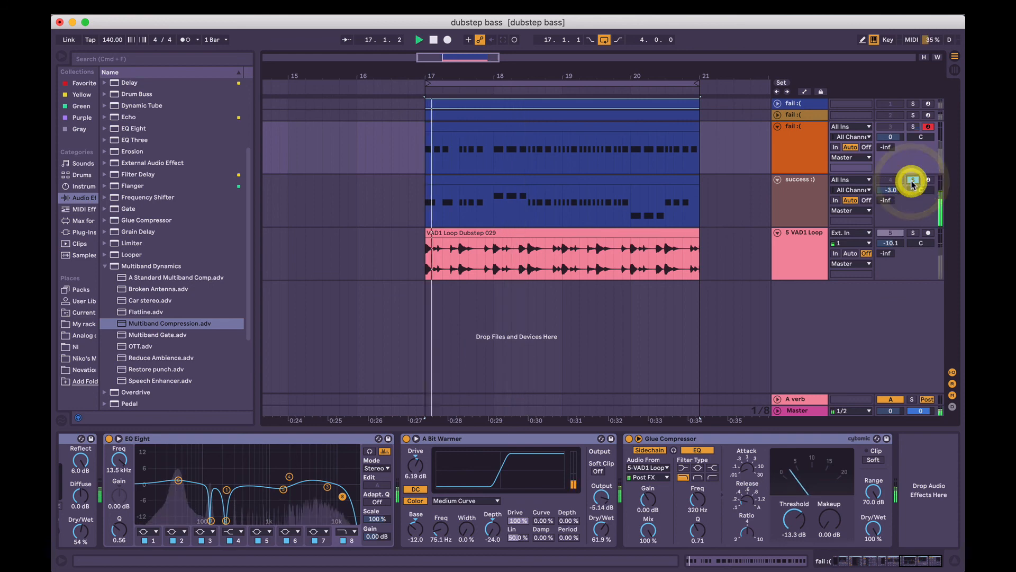
pyautogui.click(915, 126)
pyautogui.press('space')
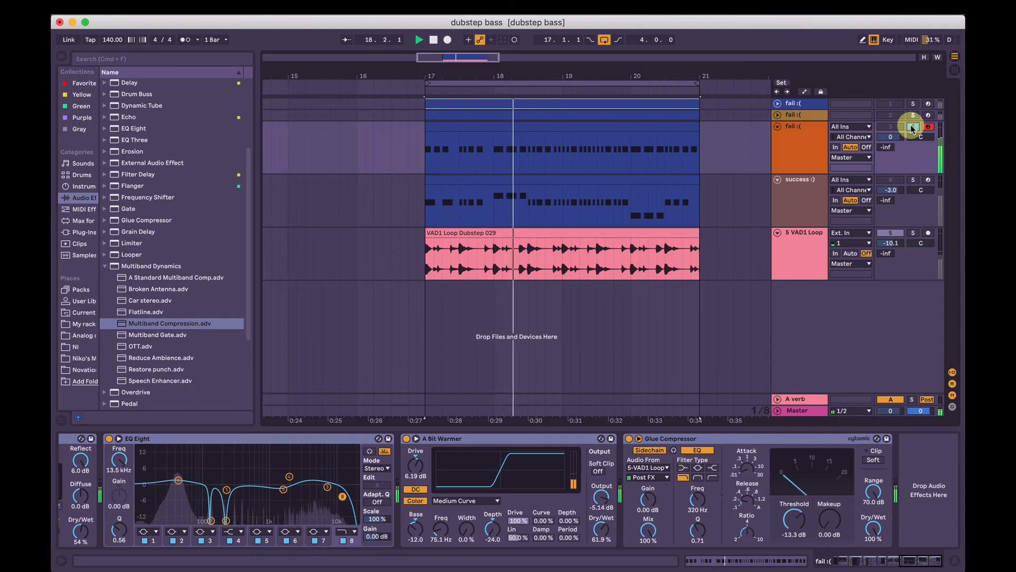
# Copy the "success :)" track's MIDI clip onto the third "fail :(" track at 17.1.1 and play it.
pyautogui.click(600, 128)
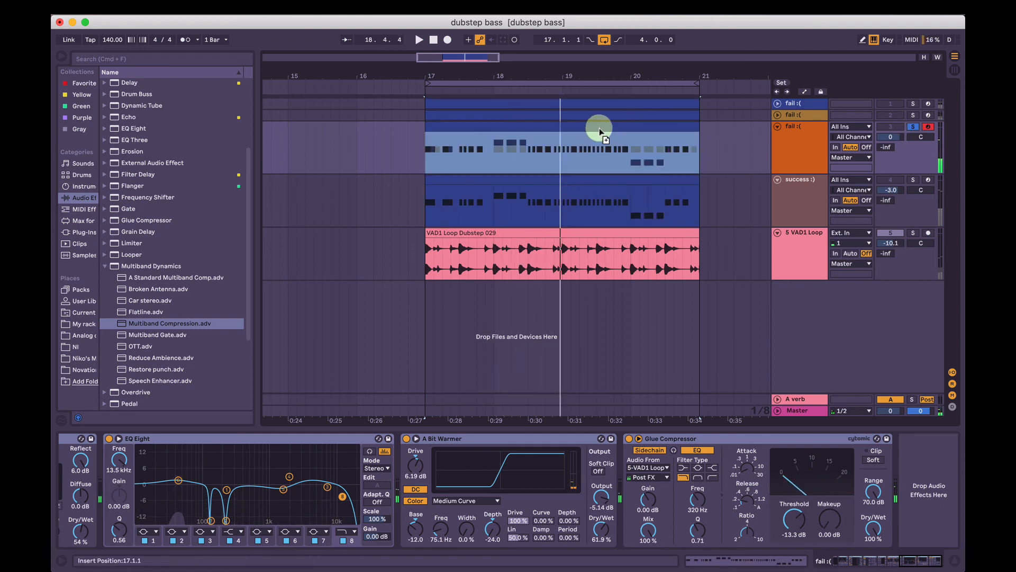
pyautogui.press('space')
pyautogui.press('space')
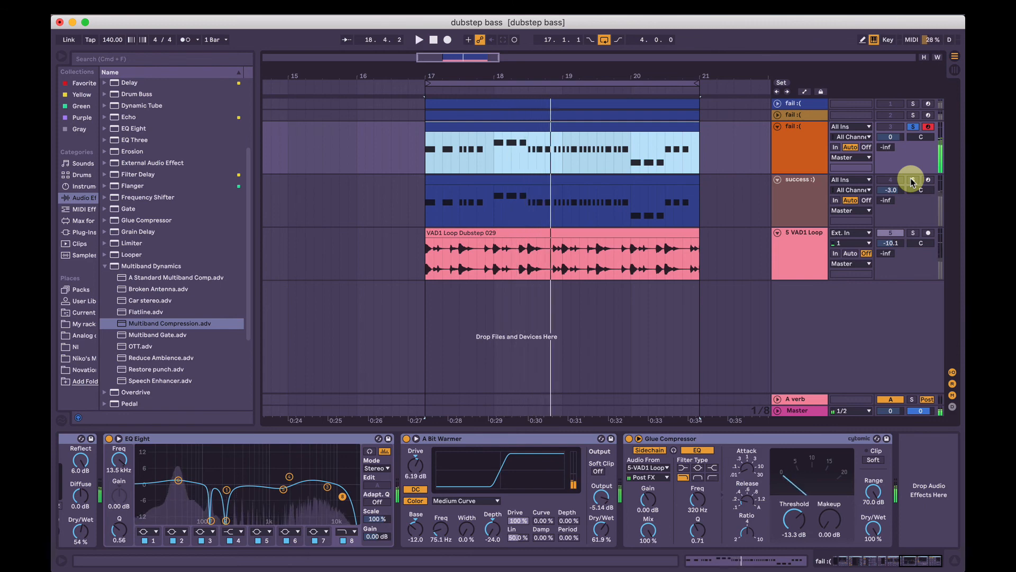
# Play the "success :)" and third "fail :(" tracks layered, leaving only the third "fail :(" track soloed.
pyautogui.click(911, 180)
pyautogui.click(914, 127)
pyautogui.press('space')
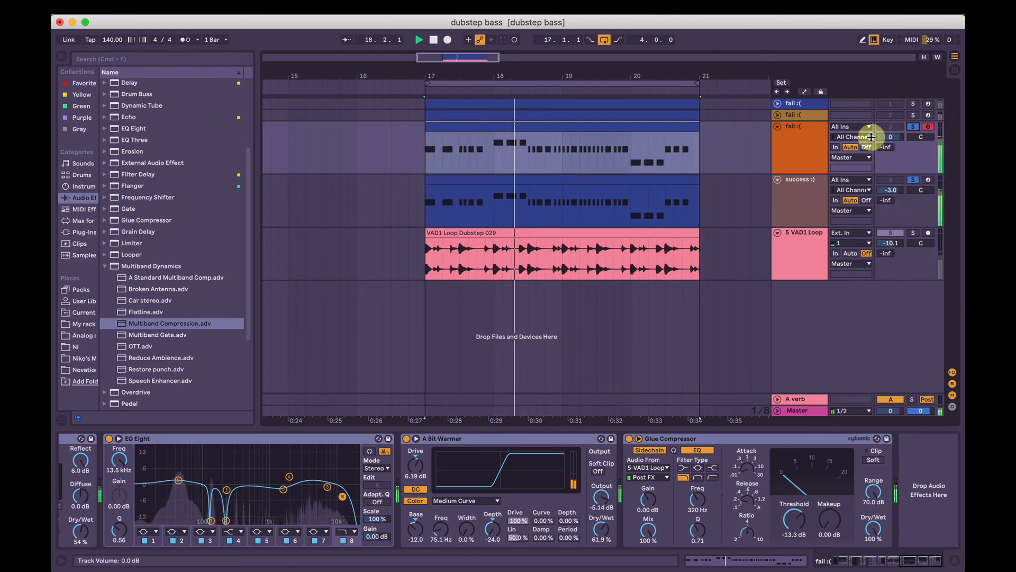
pyautogui.click(916, 127)
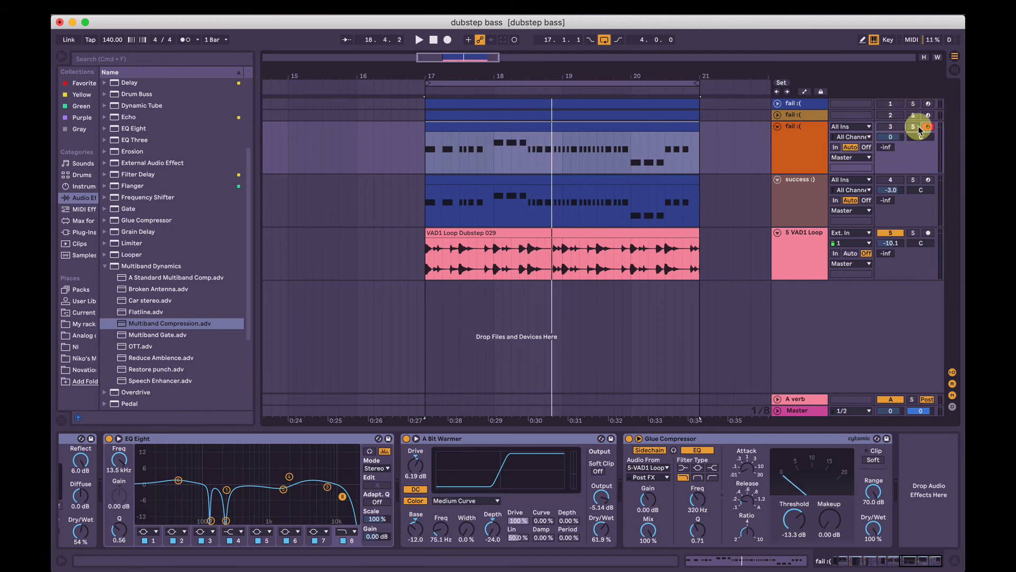
# Add an EQ Eight after the Glue Compressor on the third "fail :(" track and set its band 1 low cut to 72.6 Hz.
pyautogui.doubleClick(137, 129)
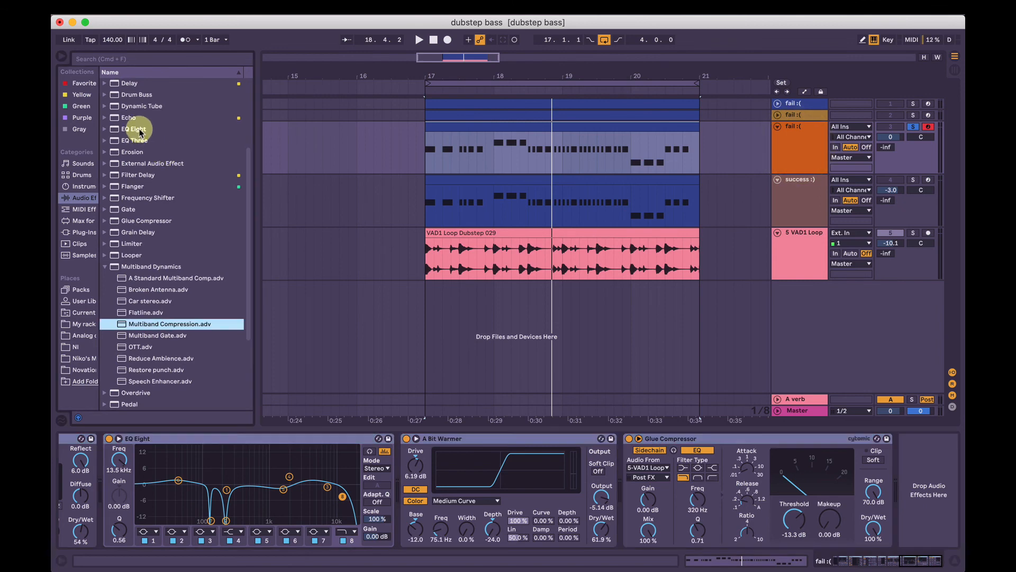
pyautogui.moveTo(748, 492); pyautogui.dragTo(754, 490)
pyautogui.press('space')
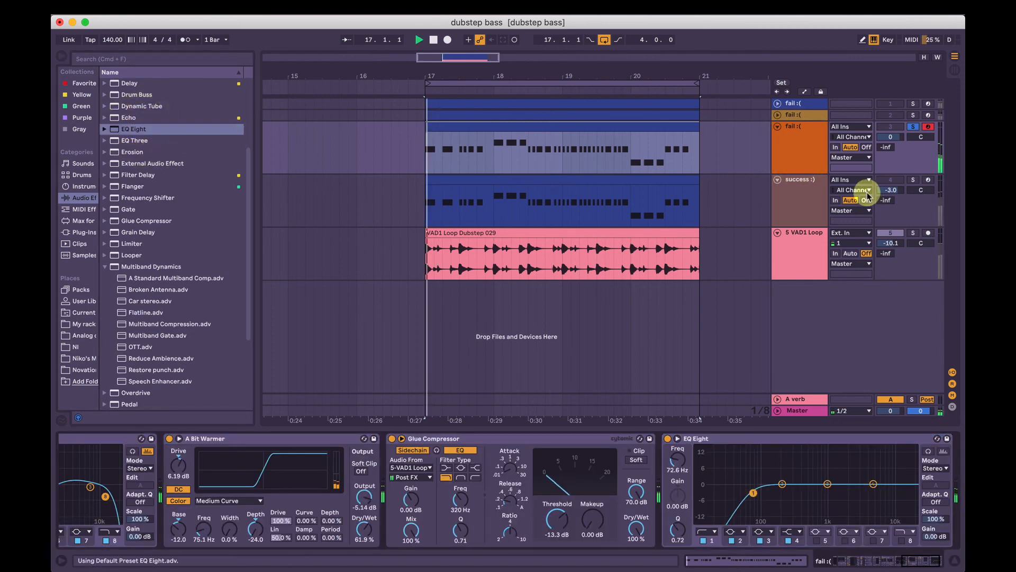
# Add the "success :)" track to the solo and play it layered with the equalized third "fail :(" track.
pyautogui.press('space')
pyautogui.click(914, 180)
pyautogui.press('space')
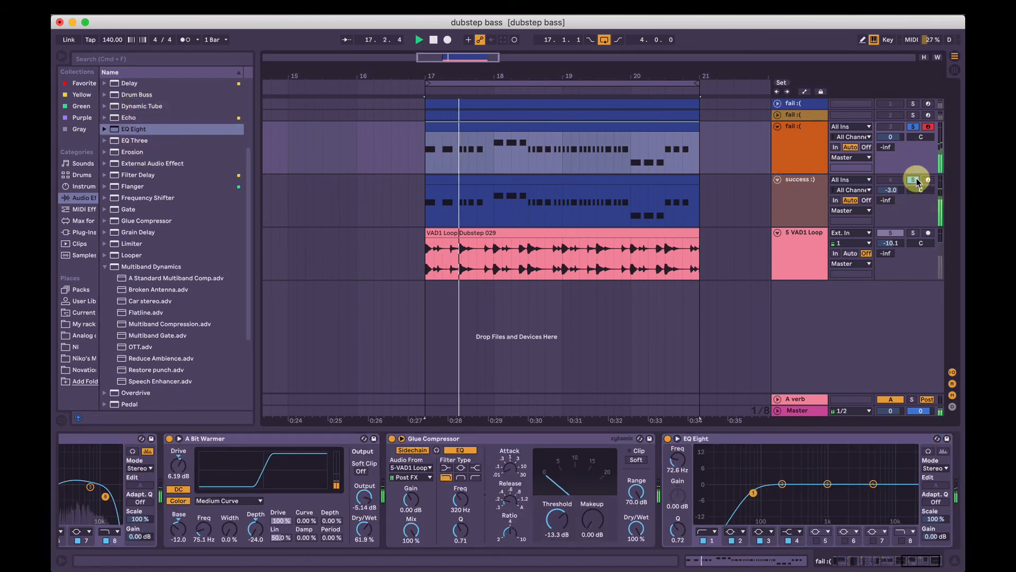
pyautogui.press('space')
# Open ZENOLOGY on the "success :)" track, switch off Partial 2 of Tearout Bass 1, and close the editor.
pyautogui.click(795, 192)
pyautogui.click(88, 441)
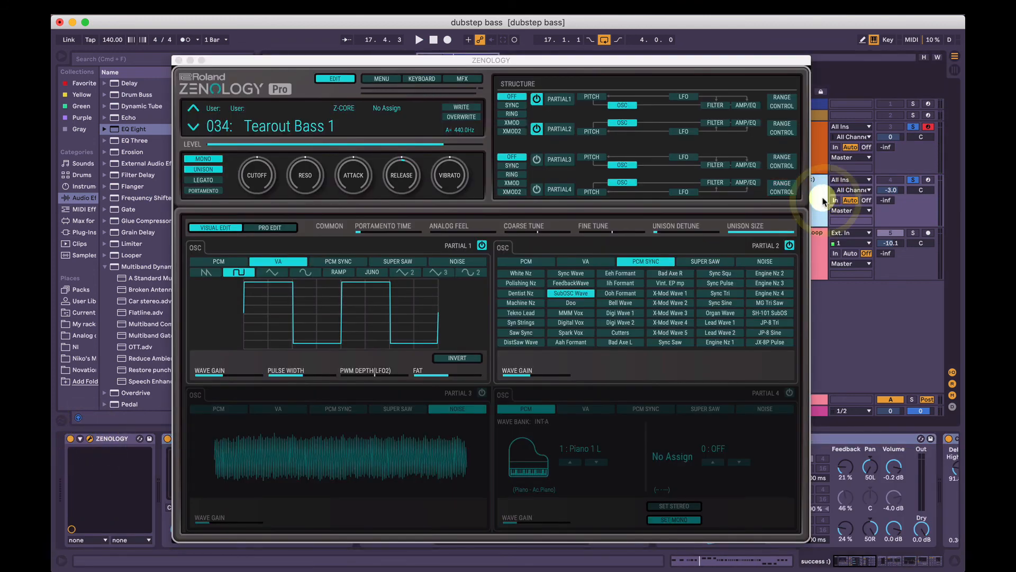
pyautogui.click(537, 128)
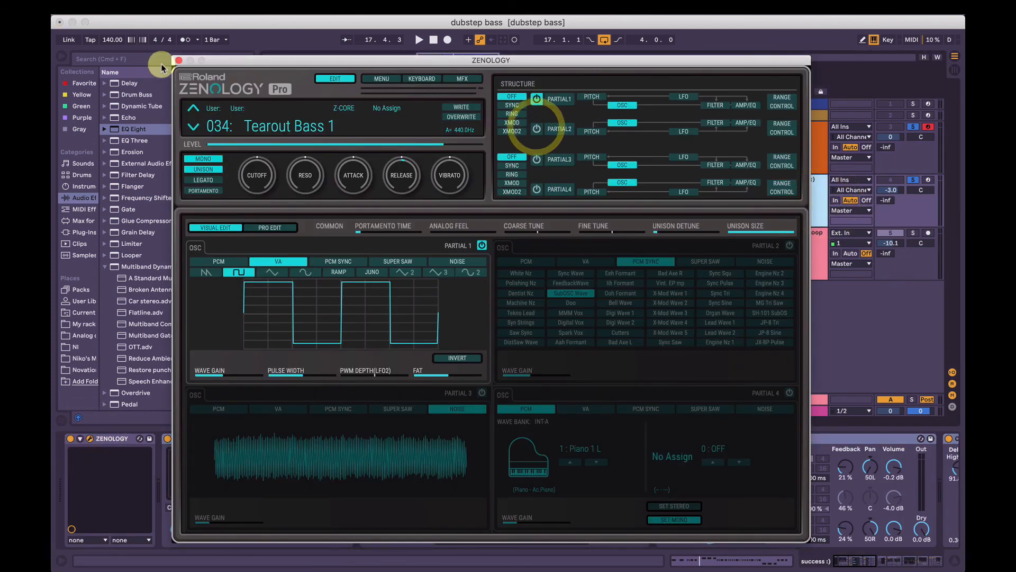
pyautogui.press('space')
pyautogui.click(179, 60)
# Play the "success :)" track soloed without Partial 2, and bring the third "fail :(" track in and out of the solo to compare.
pyautogui.press('space')
pyautogui.click(916, 179)
pyautogui.press('space')
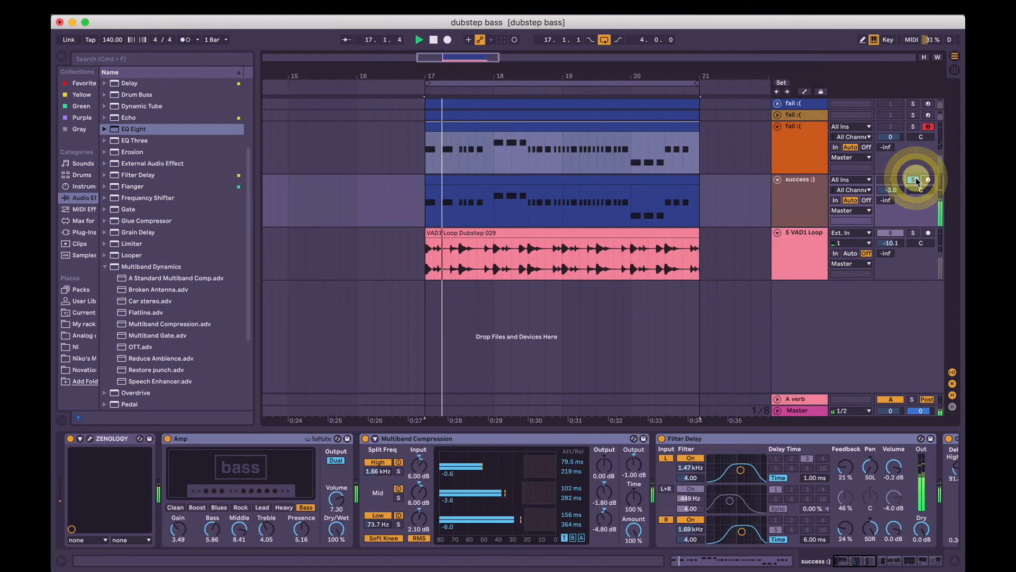
pyautogui.press('space')
pyautogui.click(912, 127)
pyautogui.press('space')
pyautogui.click(912, 127)
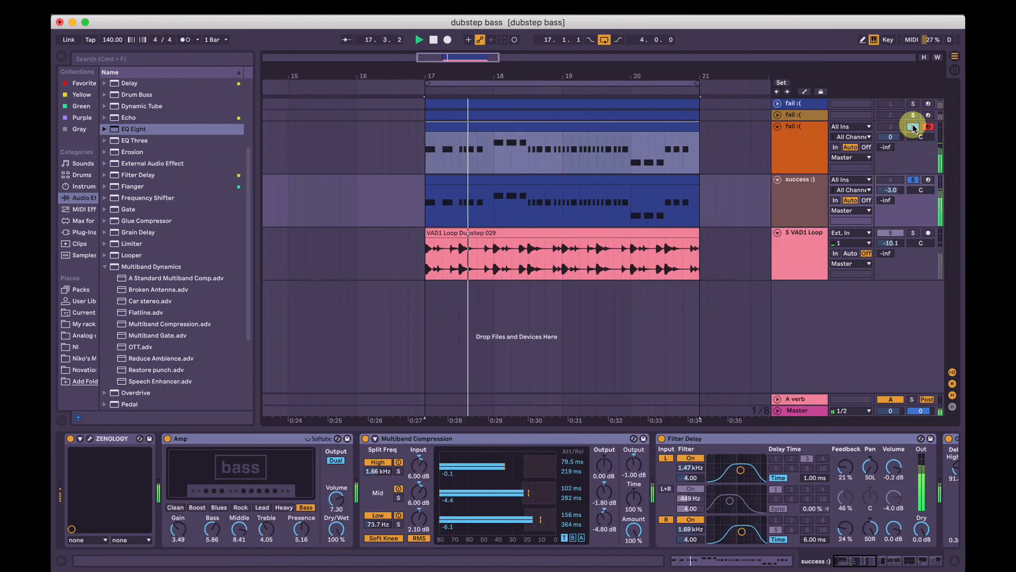